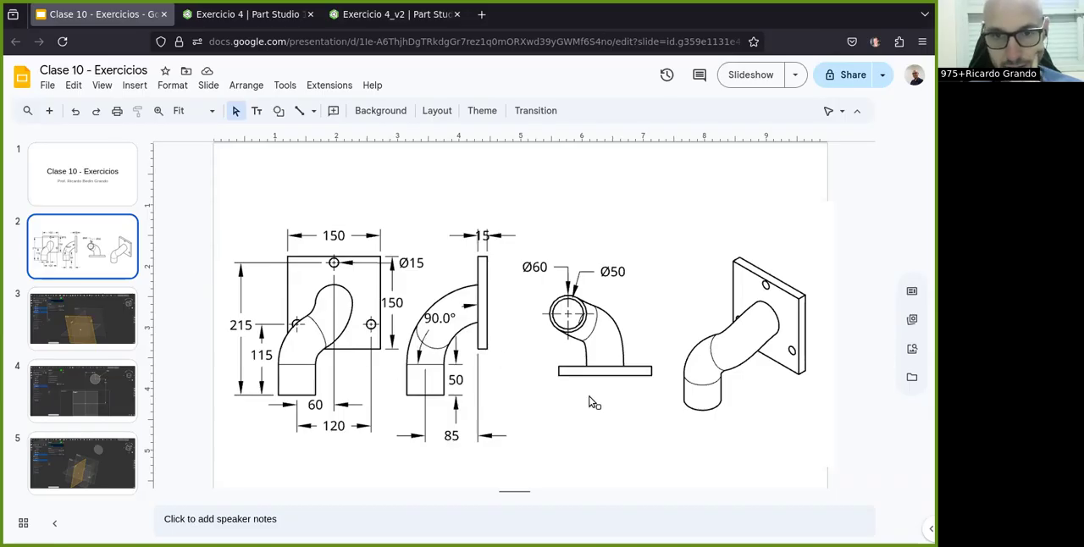
Step: Examine the finished pipe model in the Exercicio 4 Part Studio, close that document and return to the dimensioned drawing in Google Slides
click(247, 14)
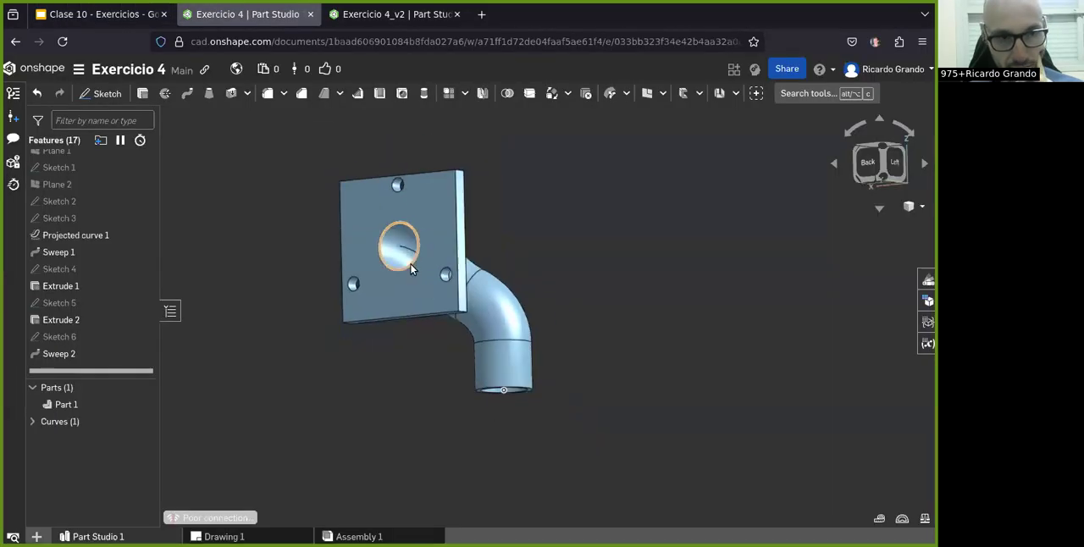
right_drag(357, 281, 443, 242)
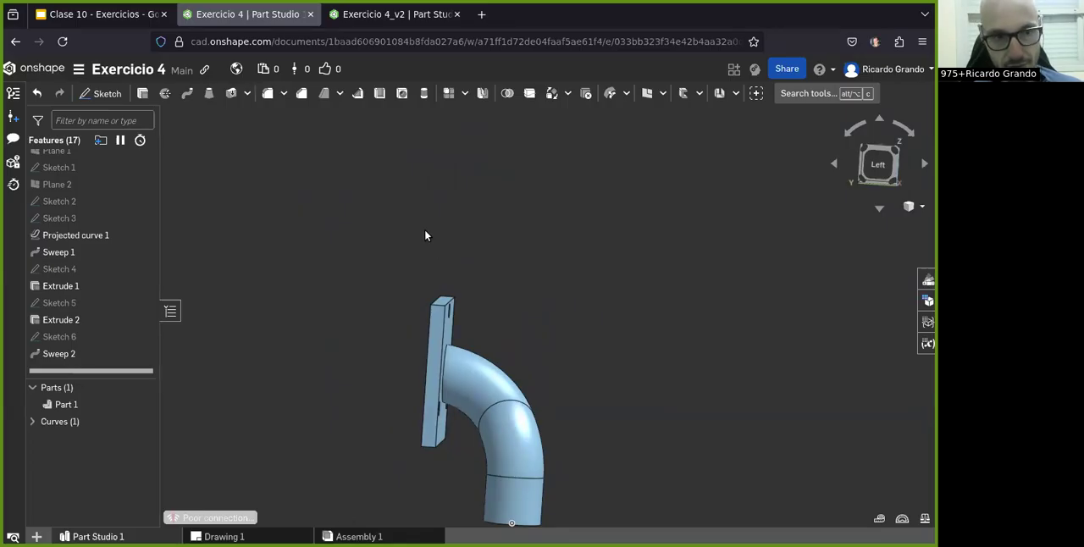
click(310, 14)
click(88, 12)
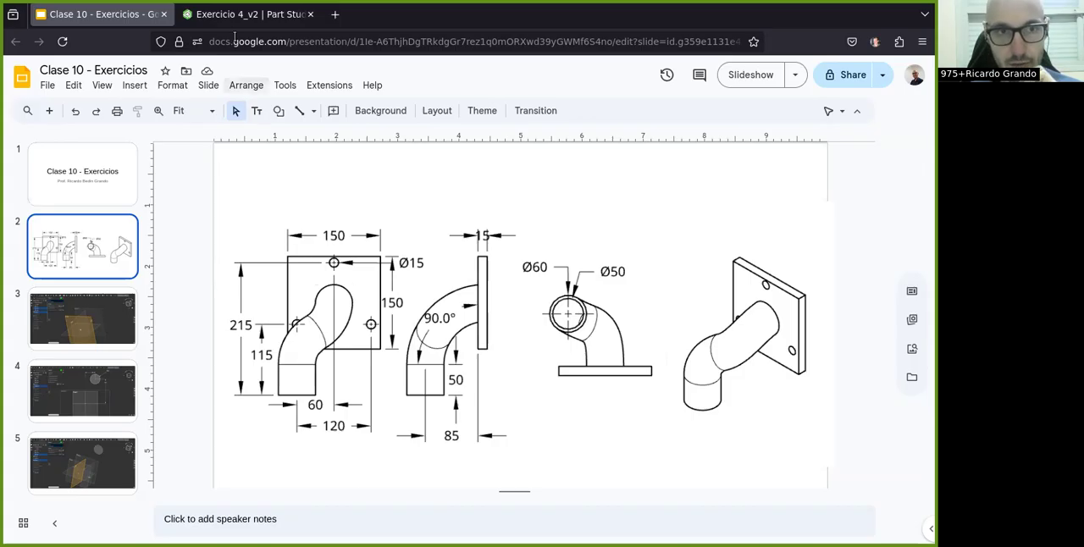
Step: Switch to the Exercicio 4_v2 Part Studio in Onshape and create a plane offset 100 mm behind the Front plane
click(222, 15)
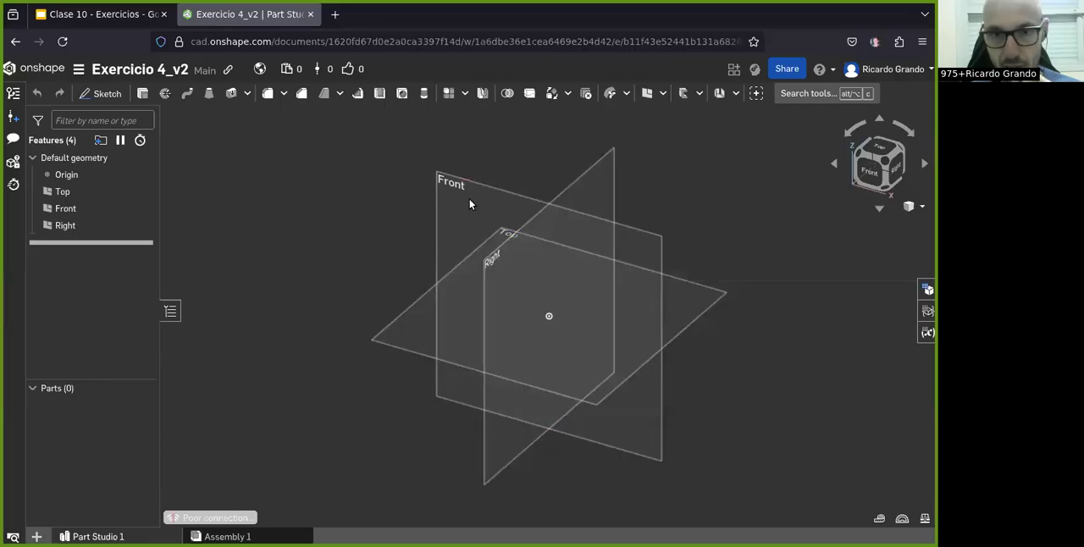
click(667, 96)
click(685, 114)
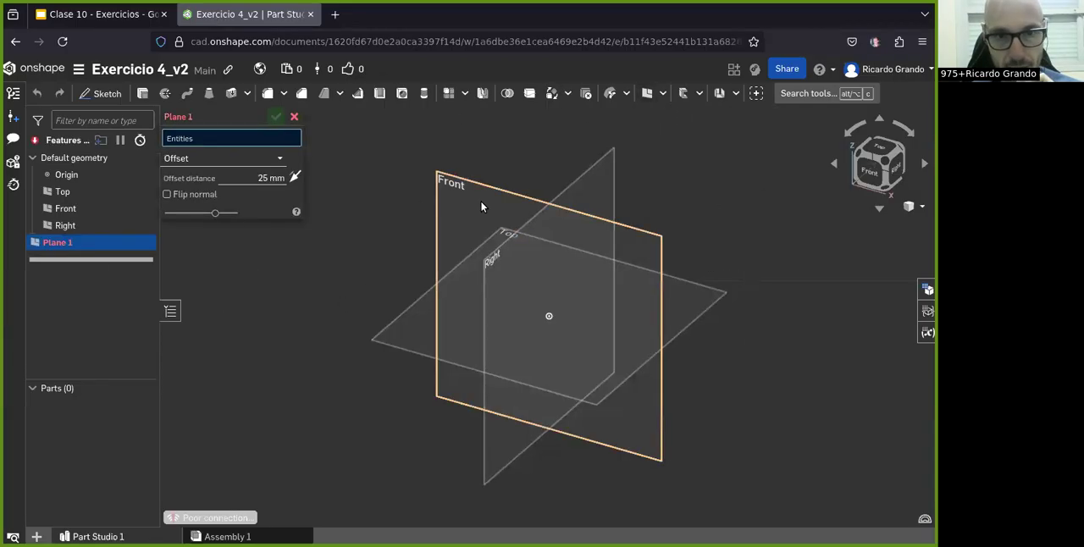
click(489, 213)
click(262, 189)
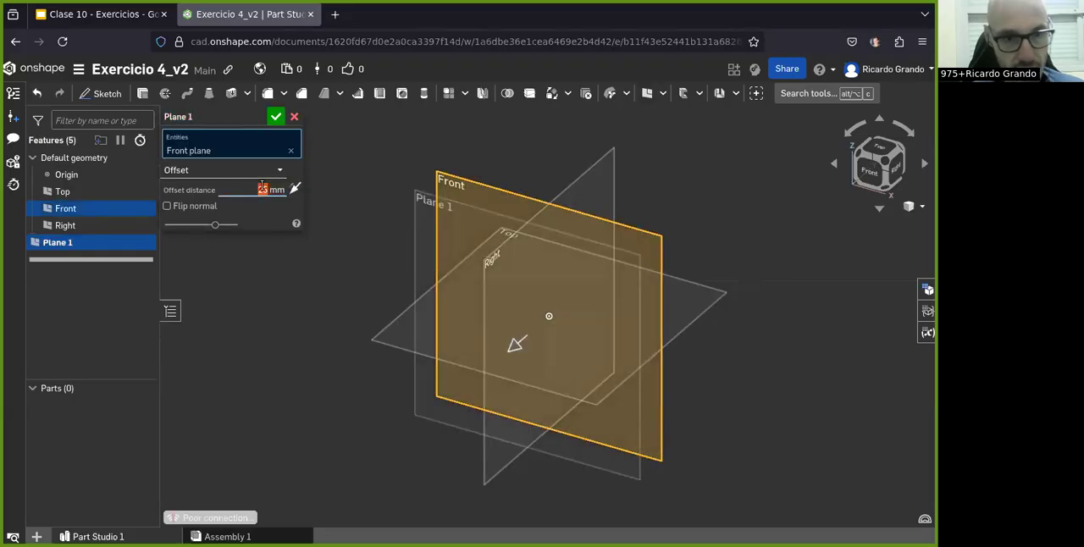
key(Return)
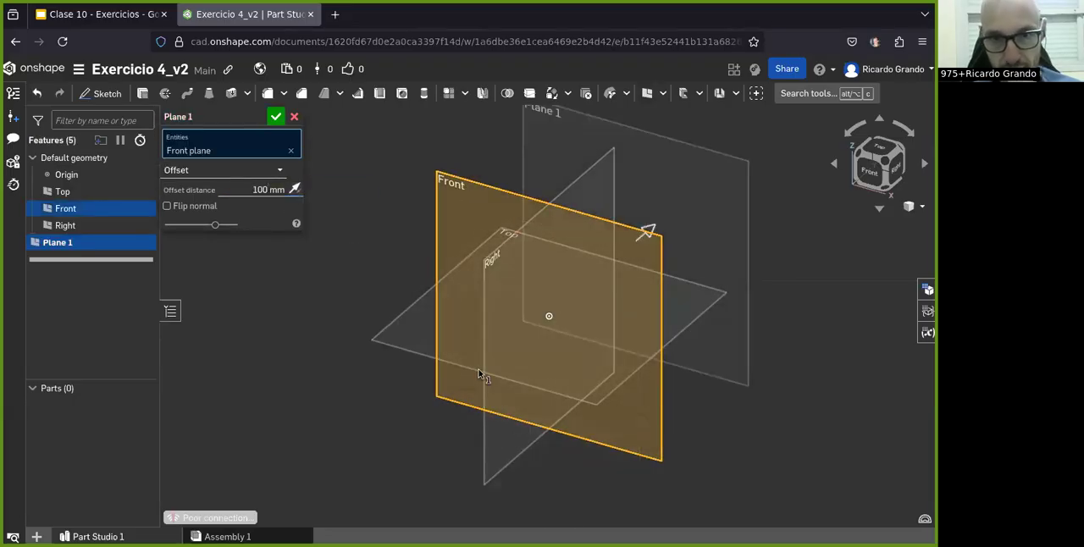
scroll(464, 383, down, 4)
scroll(621, 262, up, 3)
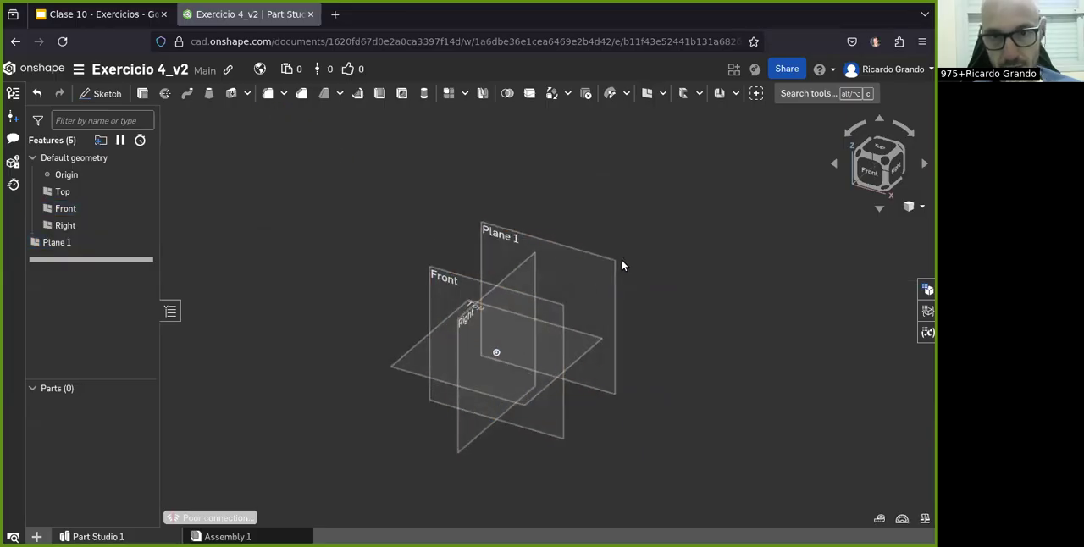
Step: Start a sketch on the plane offset from Front and consult the dimensioned drawing in Google Slides before returning to Onshape
click(871, 173)
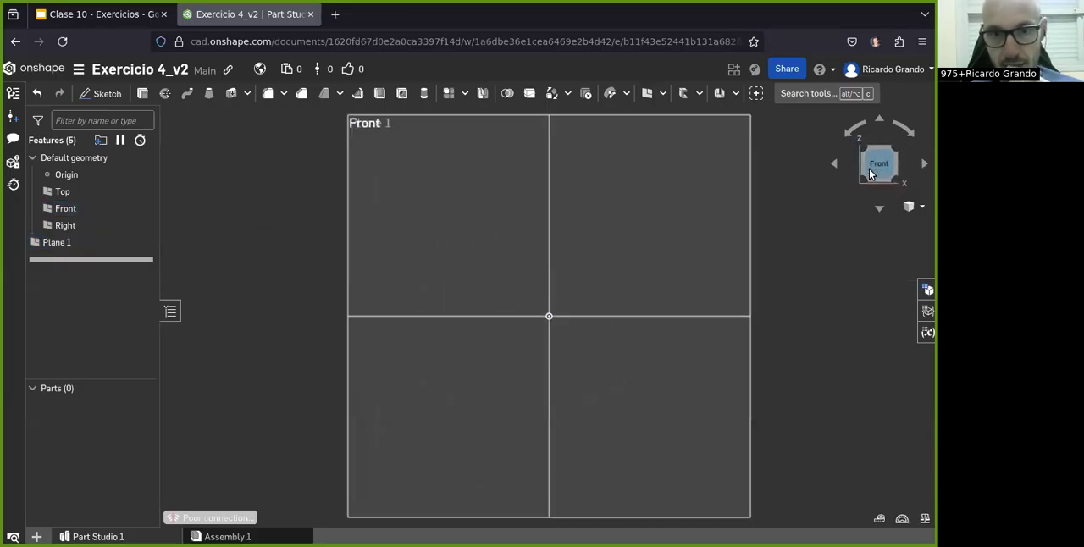
click(94, 242)
right_drag(576, 253, 521, 283)
scroll(521, 283, down, 5)
click(96, 92)
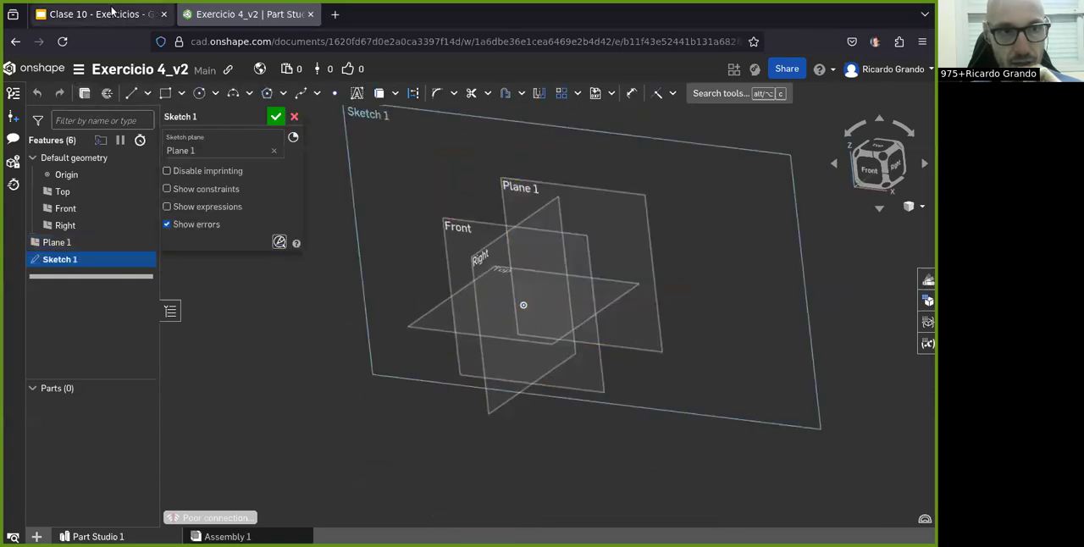
click(110, 12)
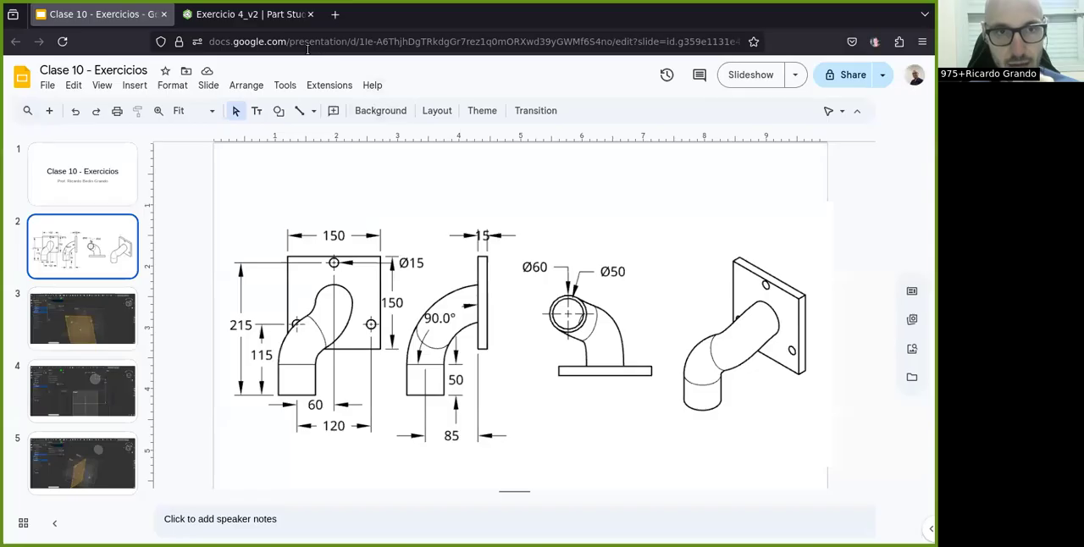
click(241, 17)
click(863, 167)
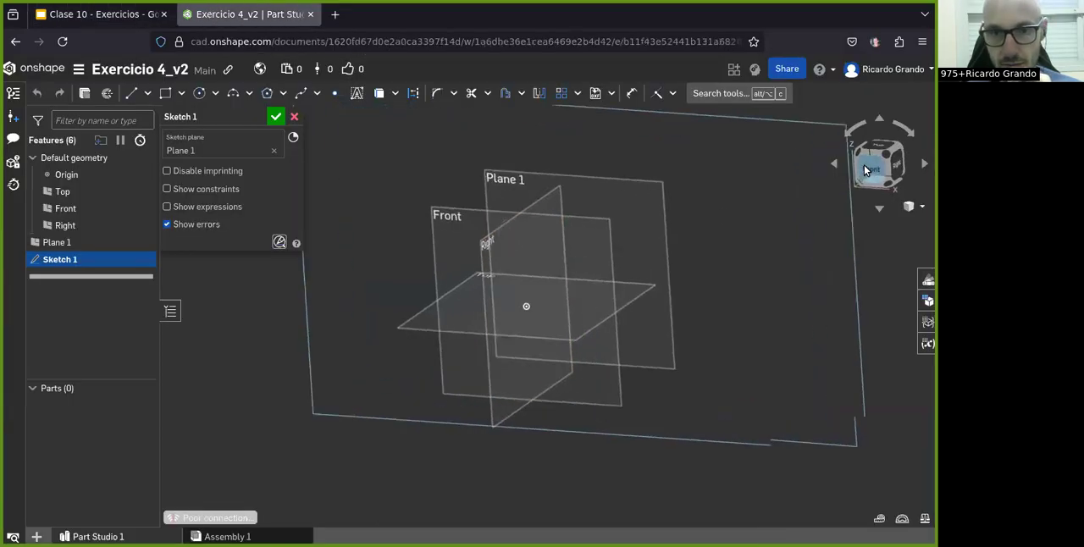
scroll(554, 312, down, 3)
Step: Sketch a circle above and to the right of the origin and set its diameter to 60 mm
click(198, 94)
click(623, 210)
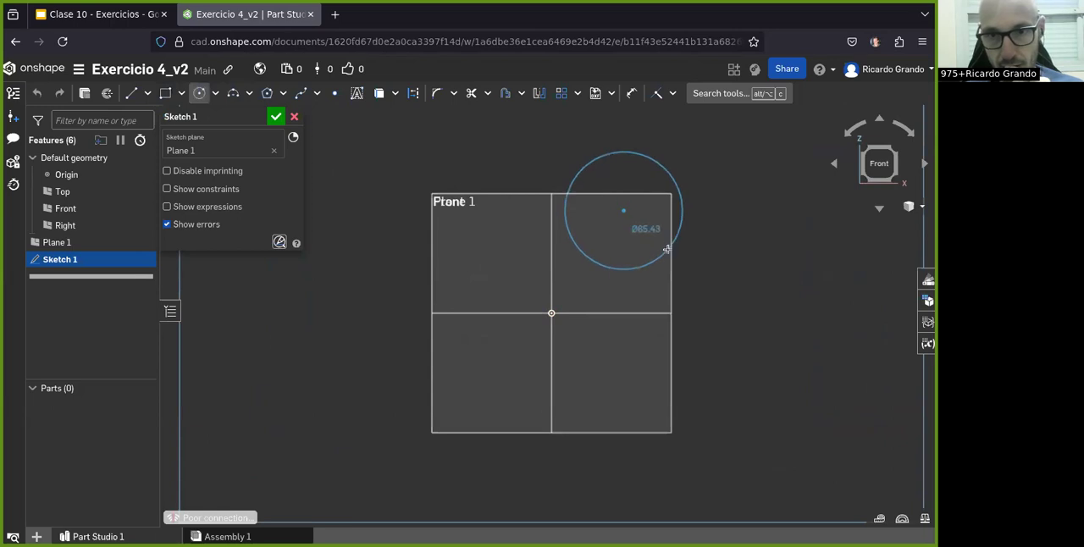
click(676, 185)
key(d)
click(684, 210)
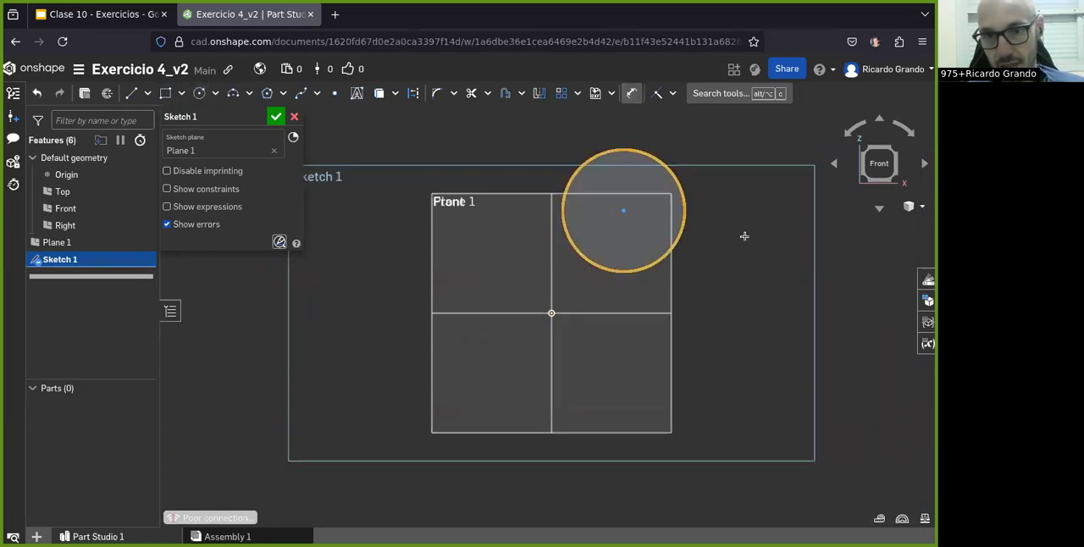
click(767, 254)
text(60)
key(Return)
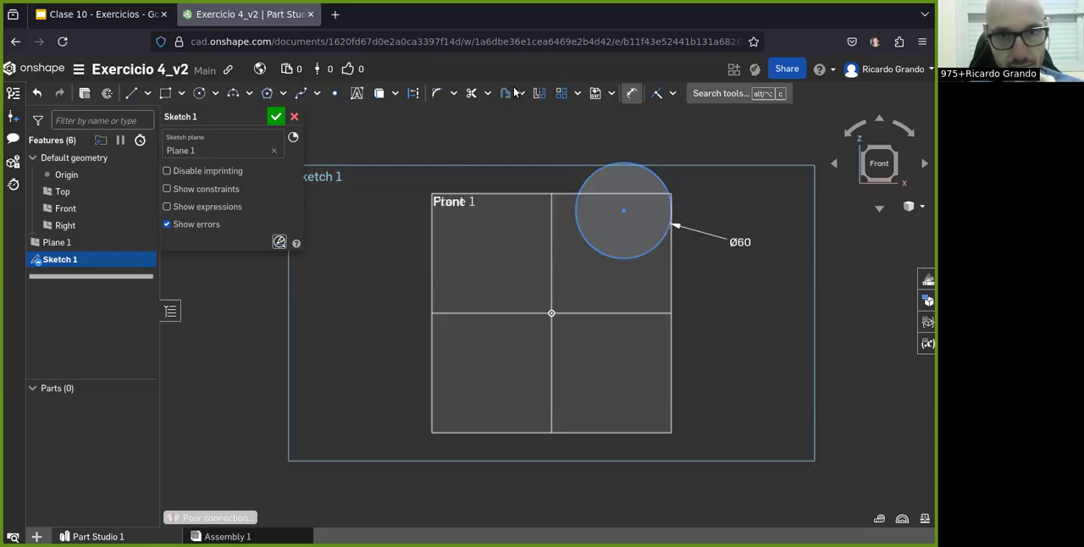
Step: Dimension the vertical distance from the circle's center to the Top plane as 150 mm
click(624, 211)
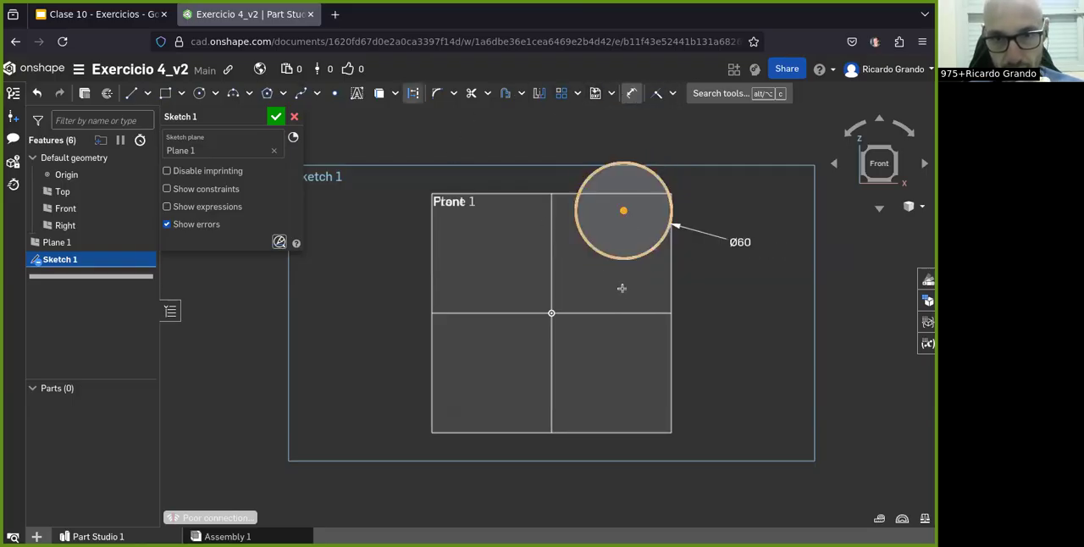
click(624, 313)
click(742, 306)
text(1)
key(Return)
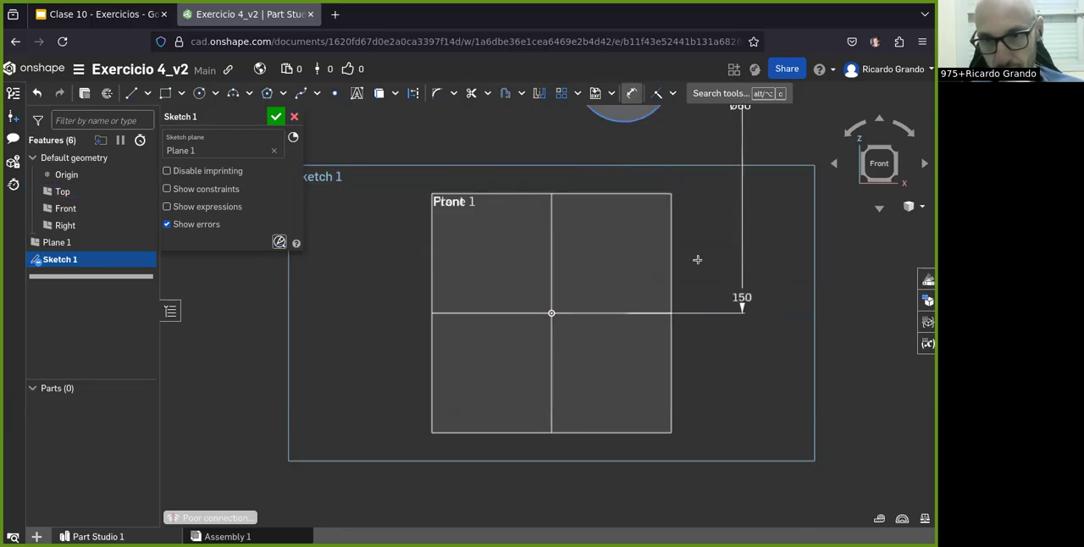
scroll(711, 265, down, 3)
scroll(669, 203, up, 3)
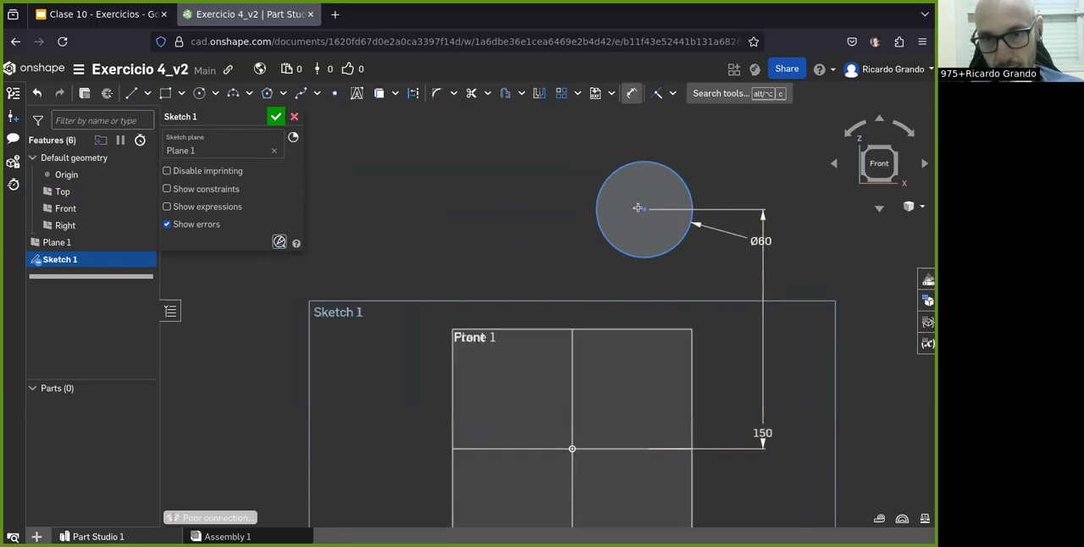
Step: Dimension the horizontal distance from the Right plane to the circle's center as 60 mm
click(572, 360)
click(643, 210)
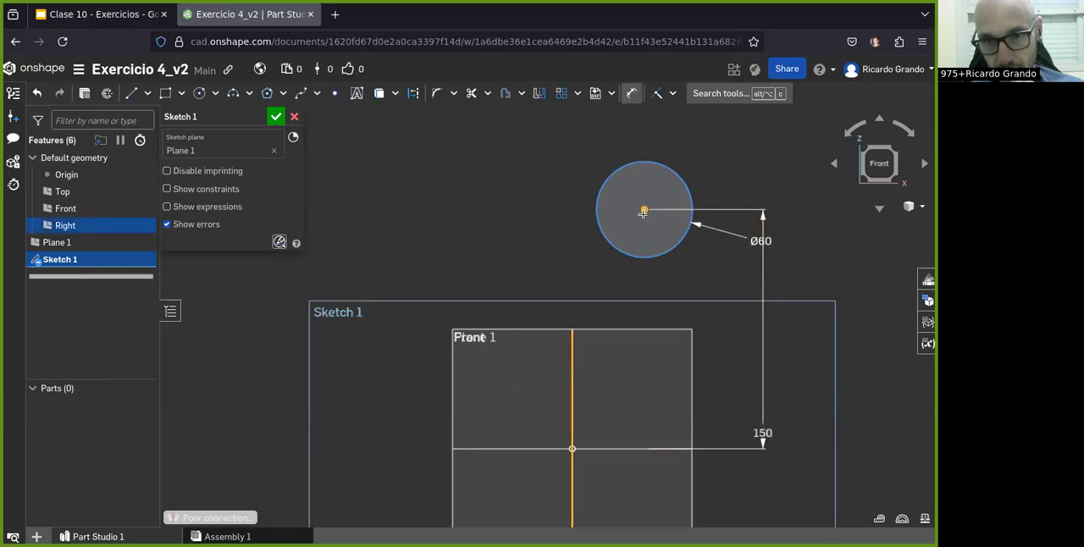
click(609, 136)
text(60)
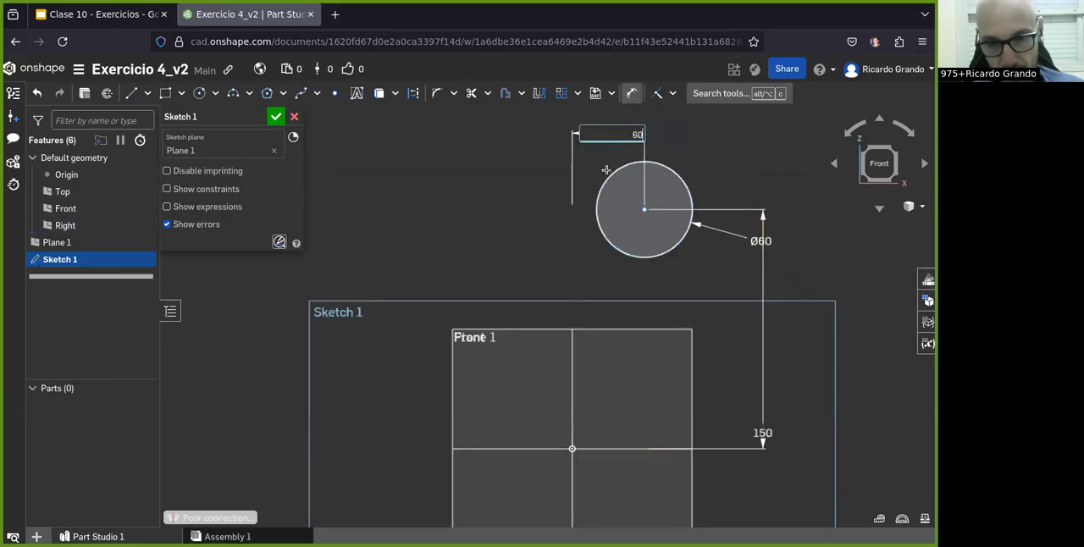
key(Return)
Step: Check the circle against the drawing in Google Slides, return to Onshape and finish the sketch
click(97, 14)
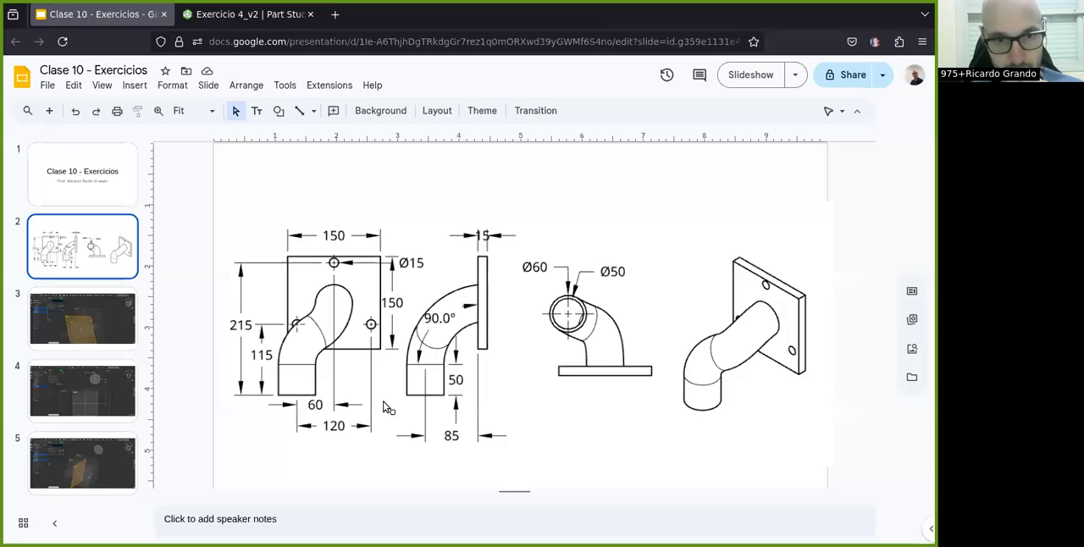
click(222, 15)
click(276, 116)
scroll(339, 144, down, 2)
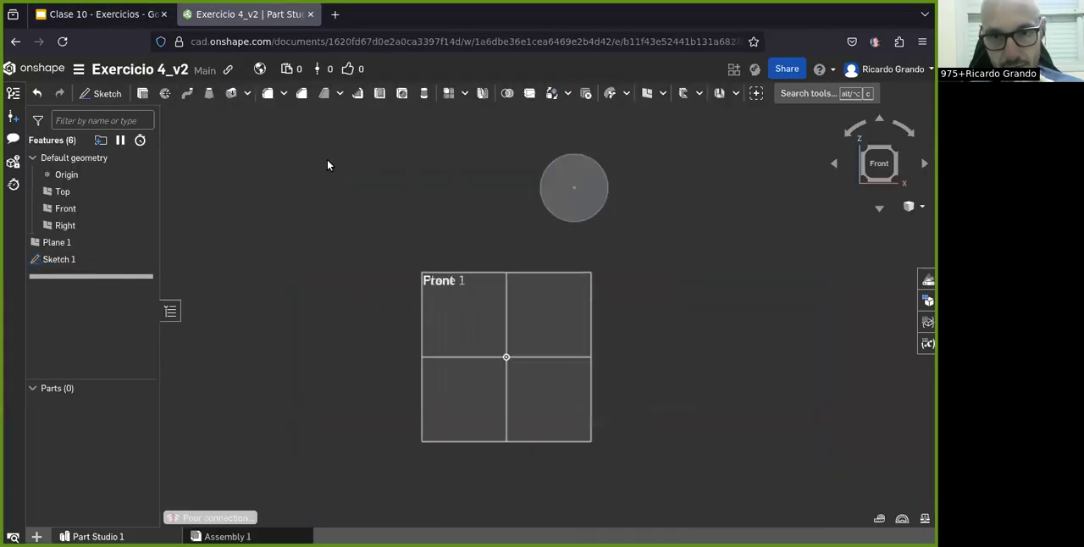
right_drag(600, 261, 576, 277)
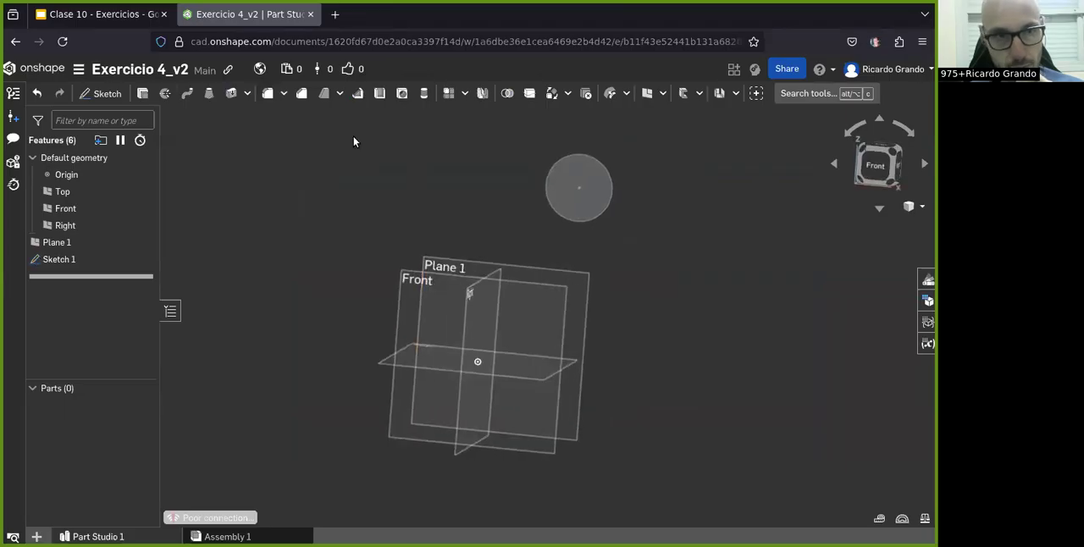
Step: Consult the pipe offsets in the Google Slides drawing and, back in Onshape, create a plane offset 60 mm from the Right plane
click(89, 15)
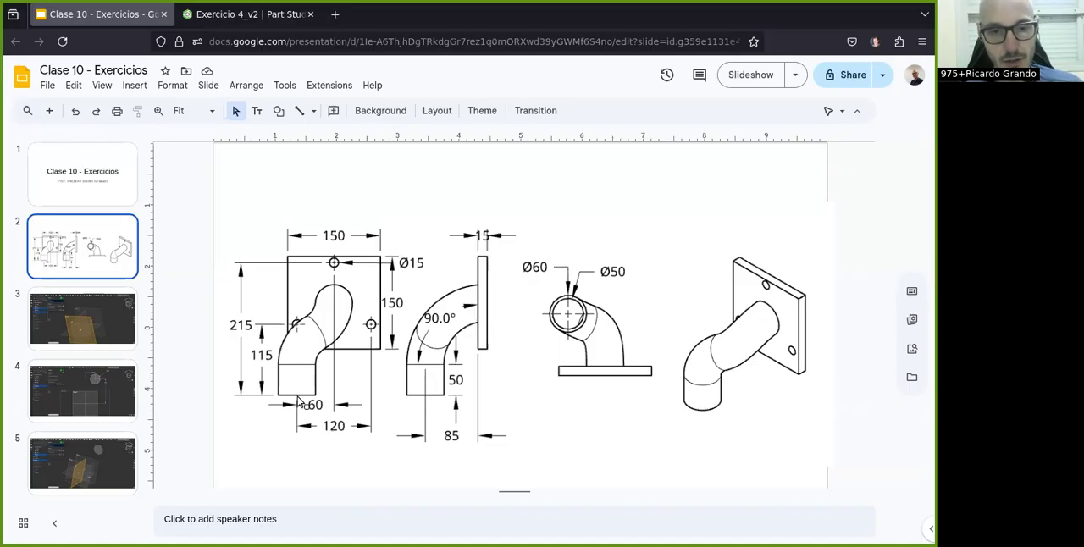
click(246, 14)
right_drag(539, 350, 428, 332)
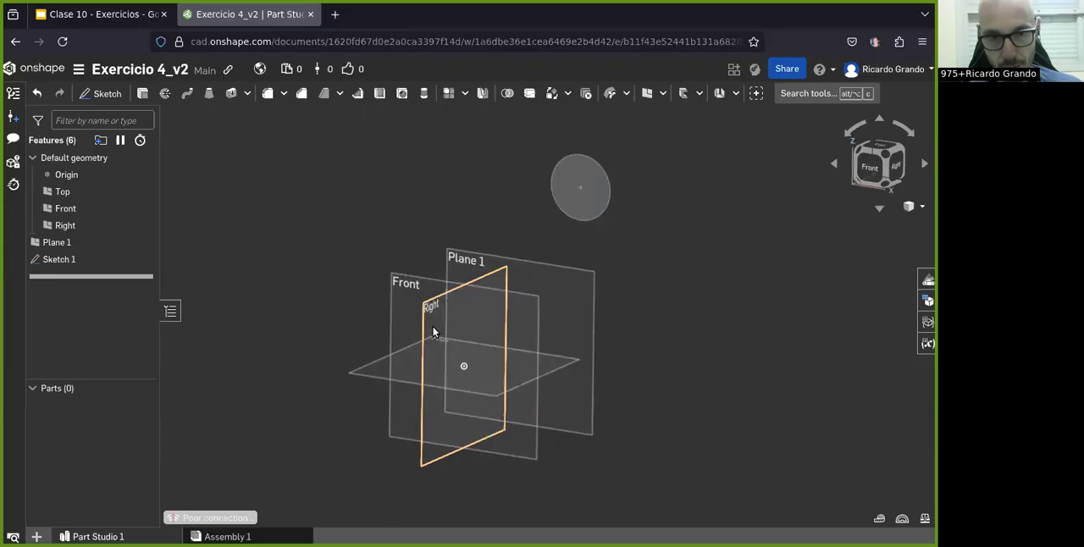
click(98, 14)
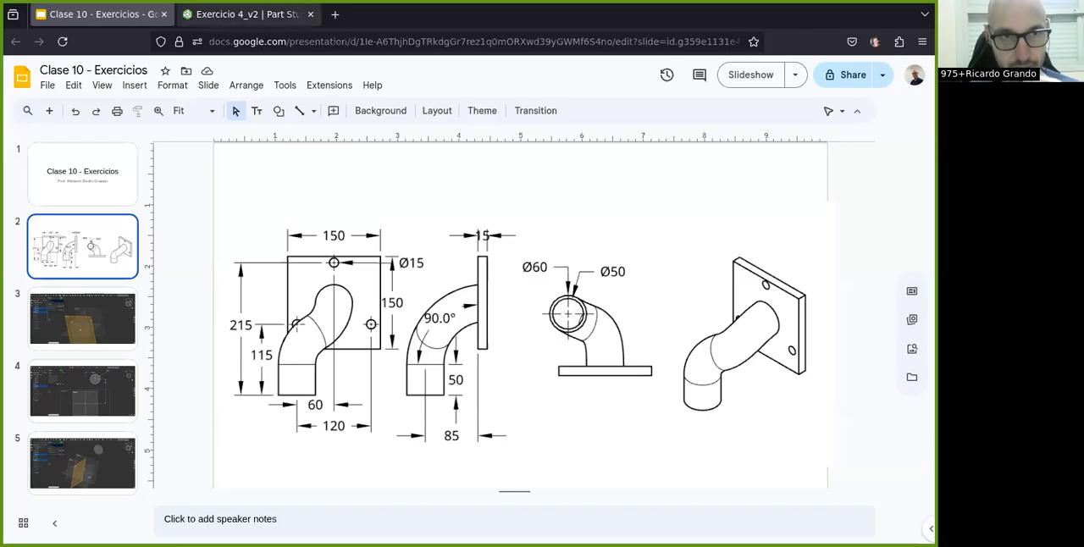
click(222, 15)
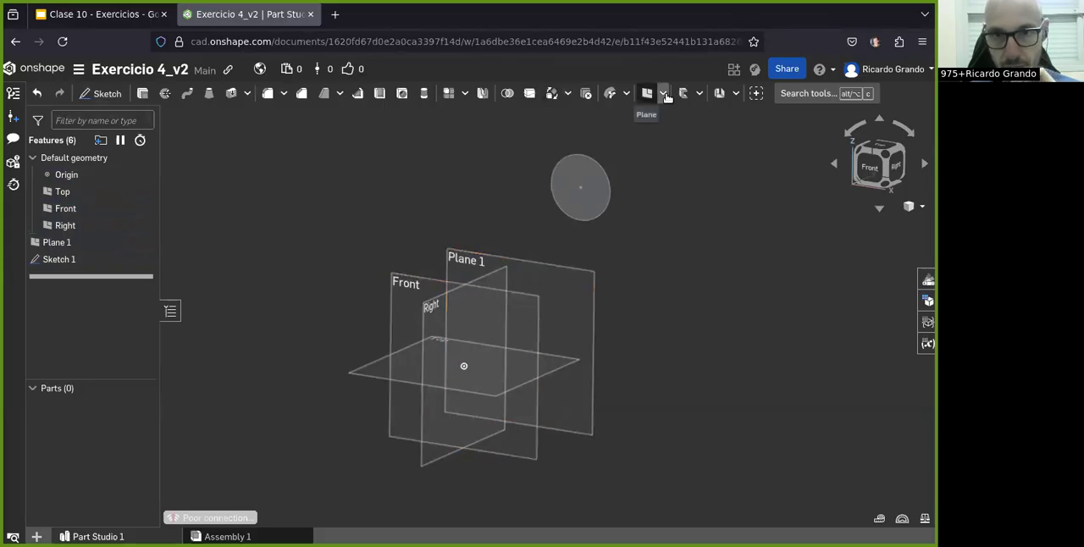
click(436, 305)
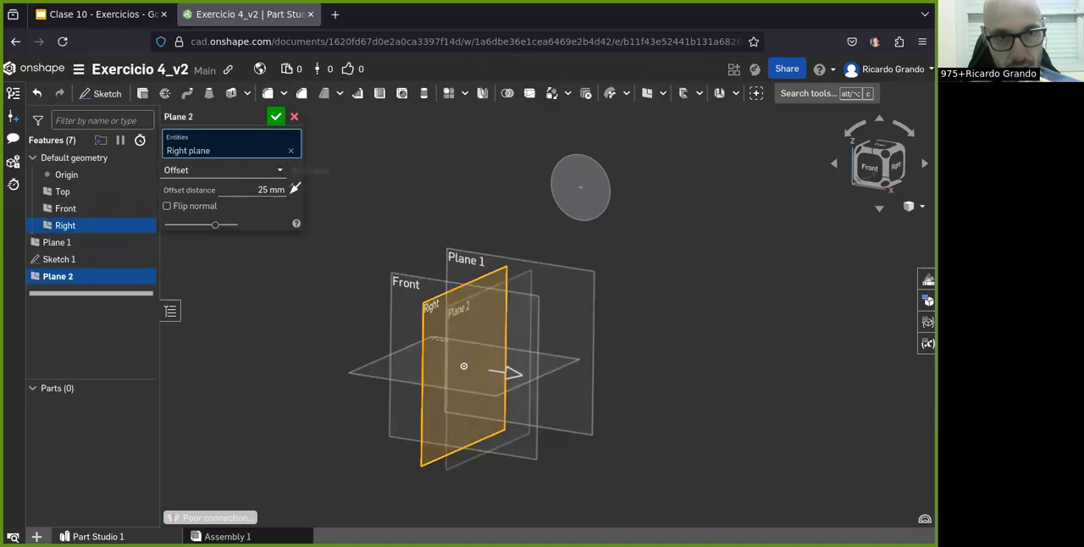
click(88, 14)
click(245, 15)
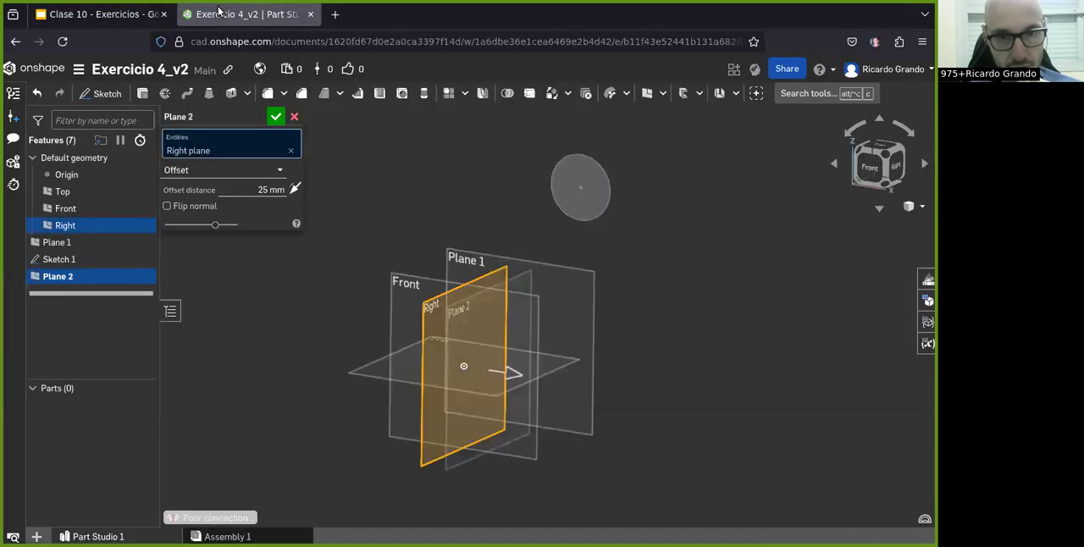
click(259, 188)
text(60)
key(Return)
click(276, 116)
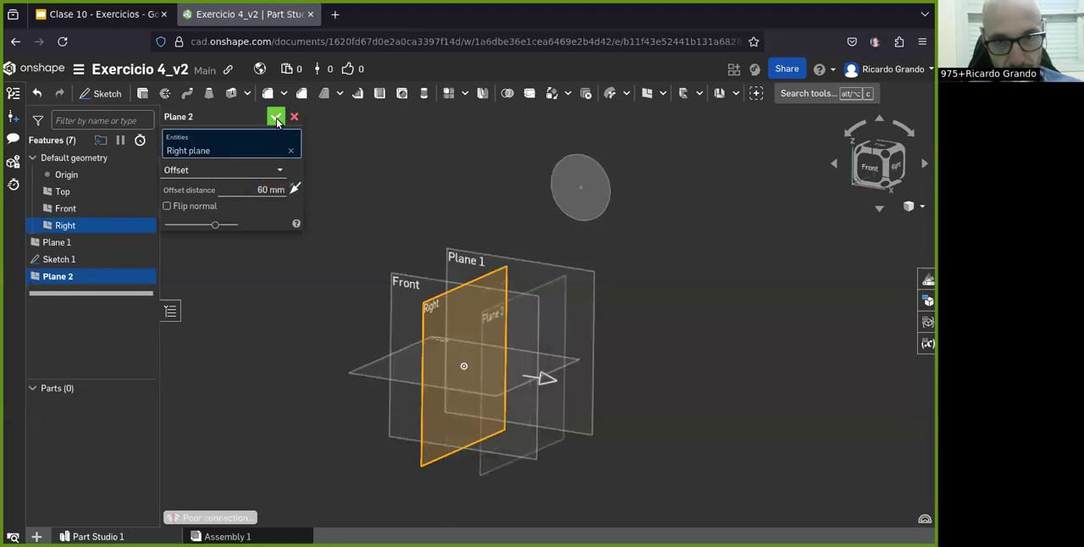
Step: Examine the offset planes and the circle from several angles and compare their arrangement with the dimensioned drawing in Google Slides
scroll(508, 309, up, 3)
right_drag(557, 347, 586, 149)
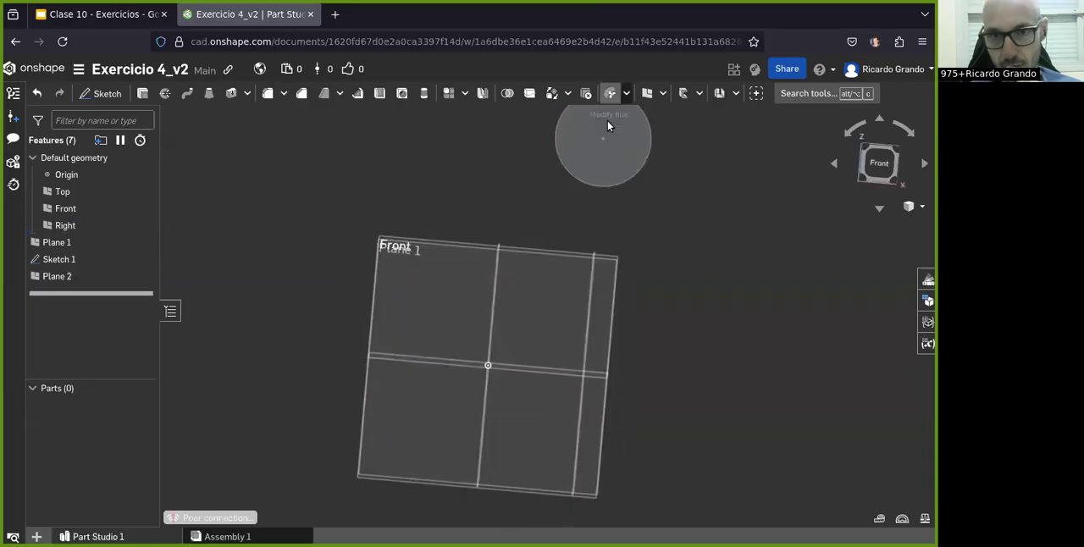
right_drag(653, 272, 579, 302)
right_drag(553, 269, 606, 265)
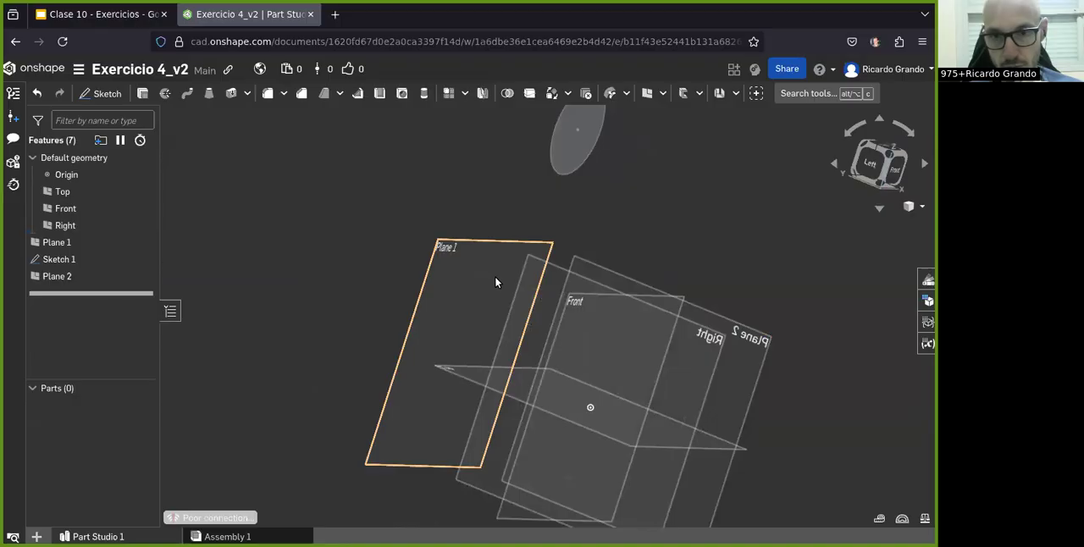
right_drag(495, 282, 508, 254)
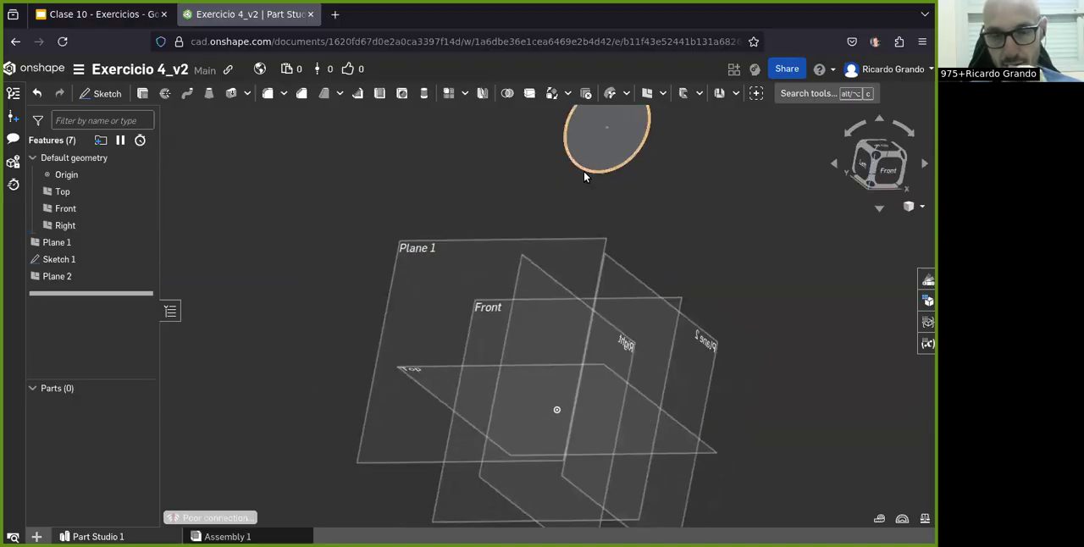
right_drag(602, 356, 487, 377)
scroll(603, 274, down, 3)
right_drag(603, 274, 584, 296)
click(95, 10)
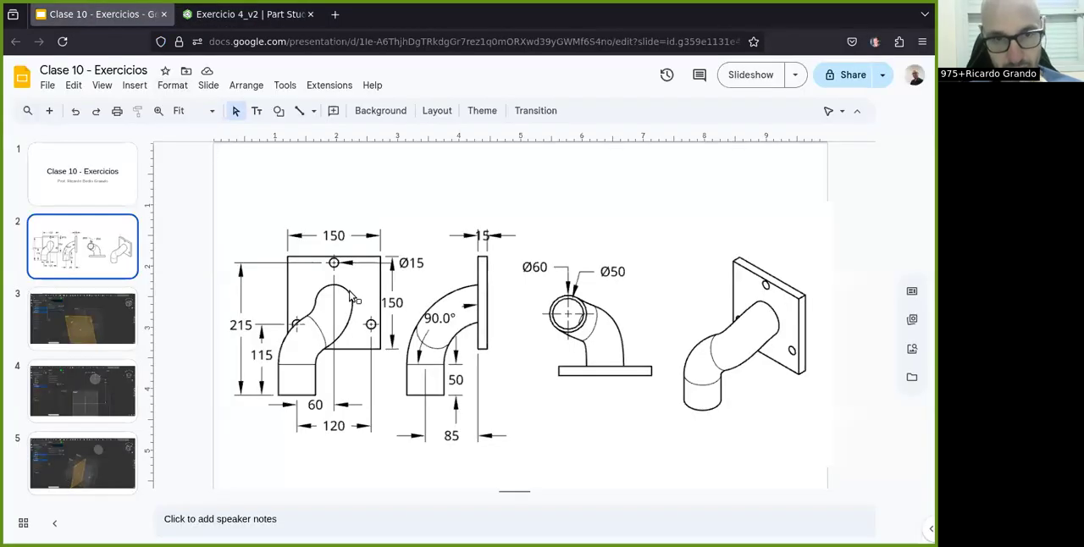
click(245, 14)
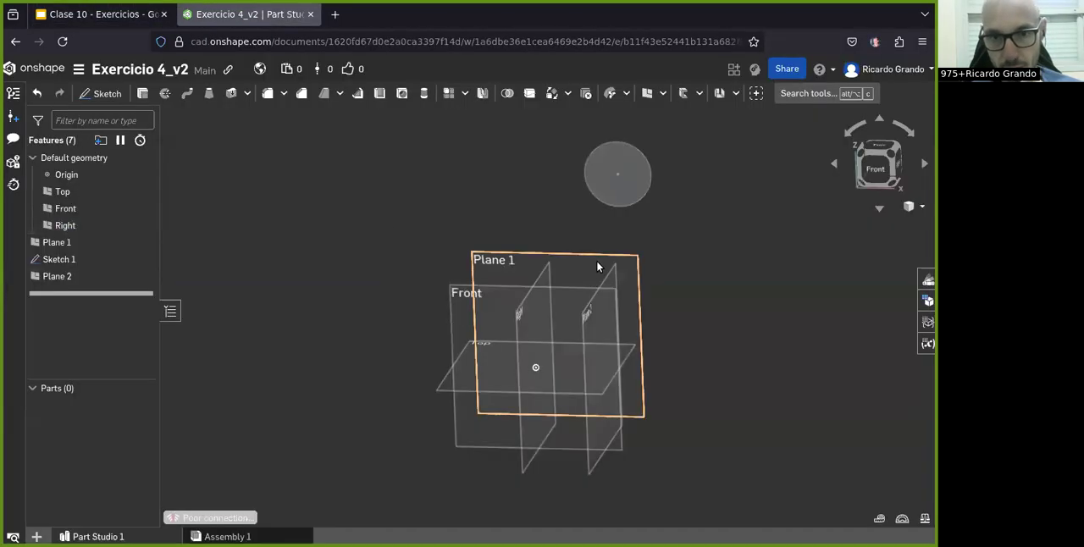
Step: Consult the pipe drawing in Google Slides and, back in Onshape, sketch a vertical line about 37 mm long up from the origin on Plane 1
click(100, 13)
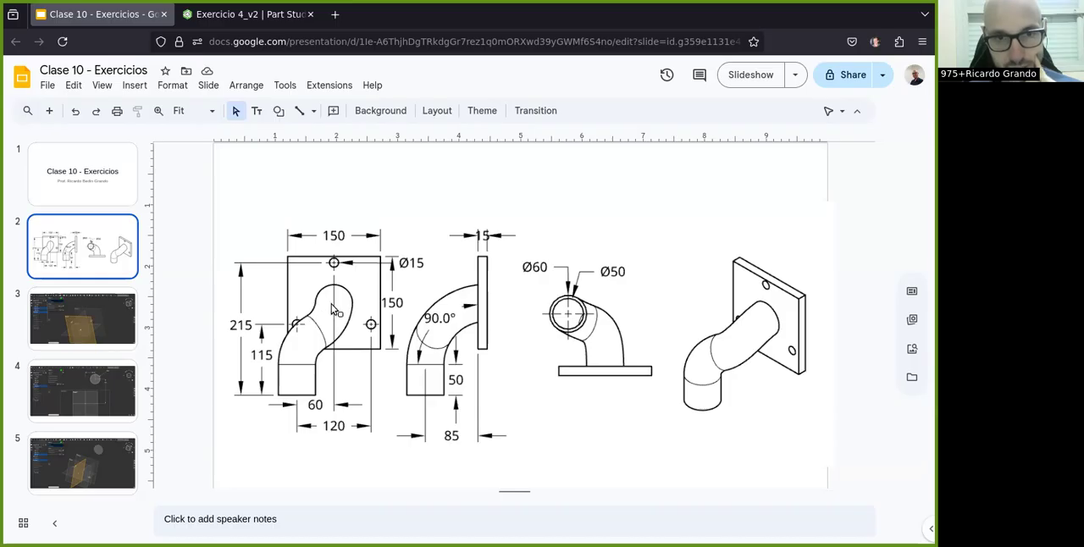
click(225, 14)
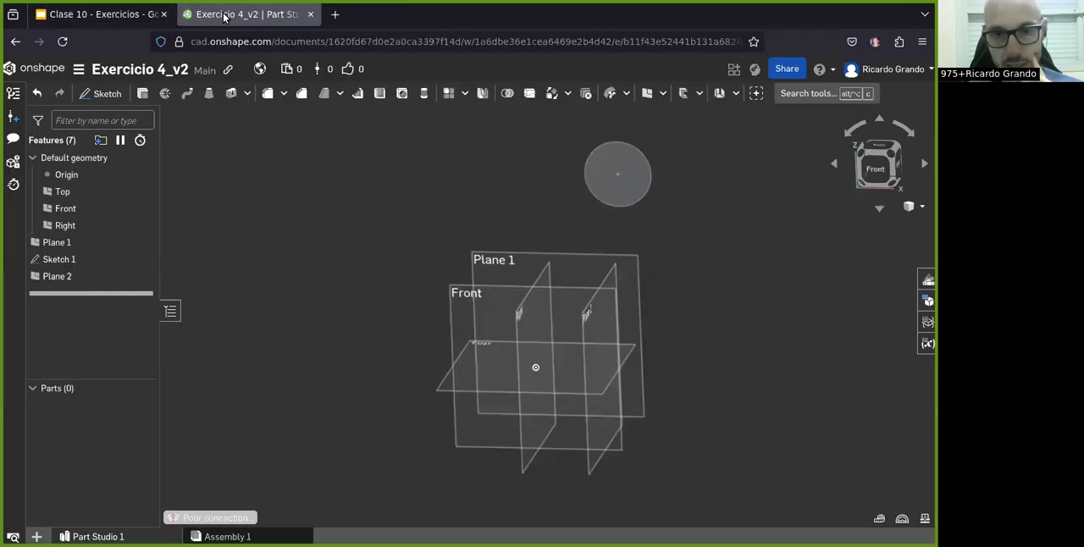
click(584, 262)
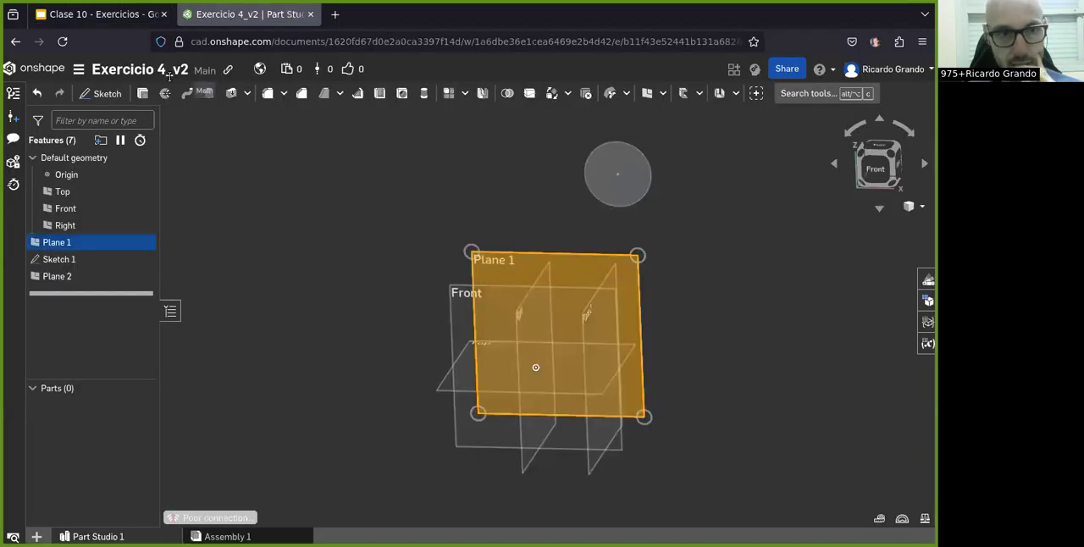
click(83, 100)
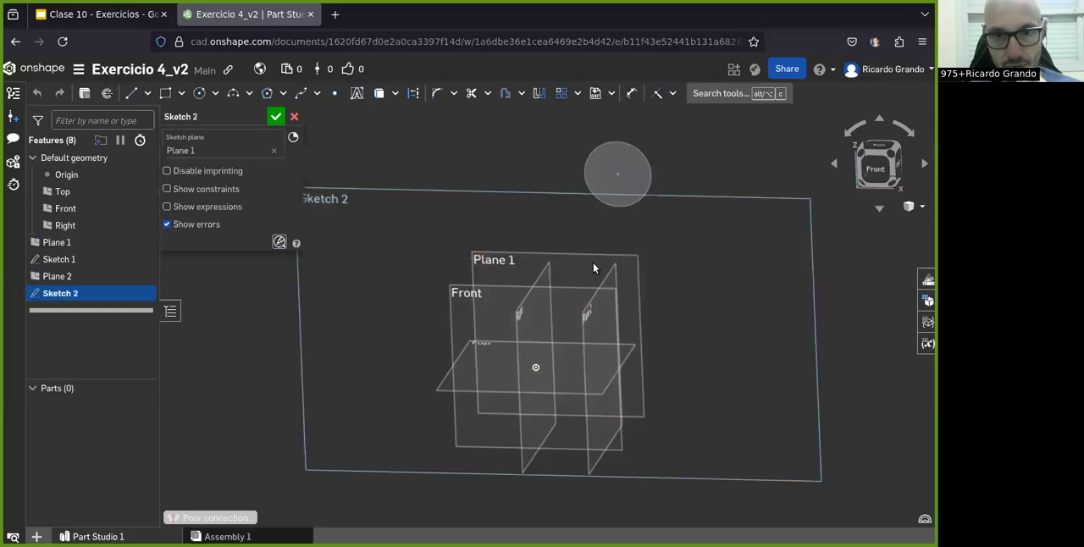
click(878, 172)
click(131, 93)
click(537, 398)
click(537, 340)
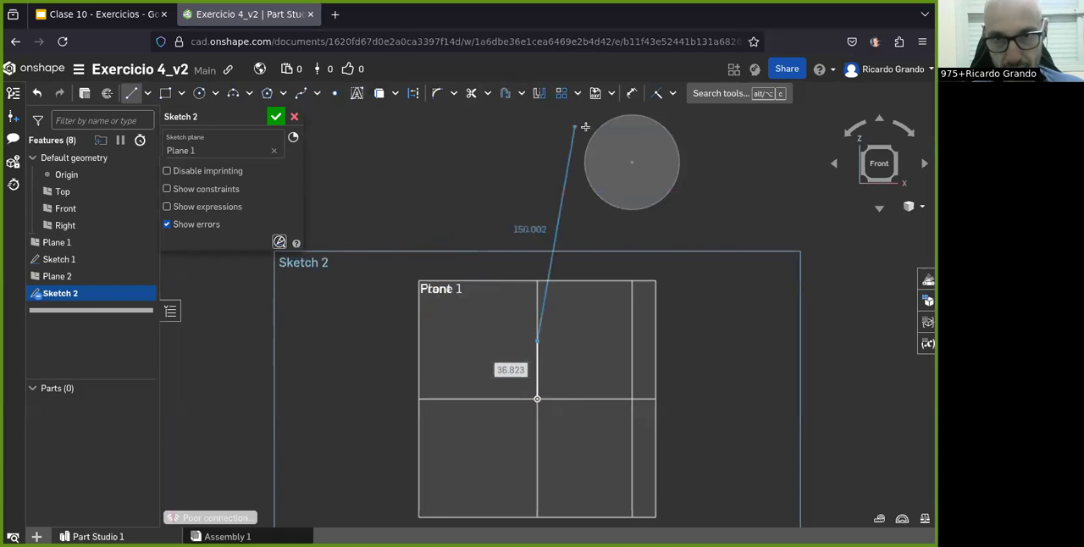
Step: Dimension the vertical line's length as 50 mm, check it against the drawing in Google Slides and return to Onshape
click(631, 93)
click(537, 368)
click(471, 373)
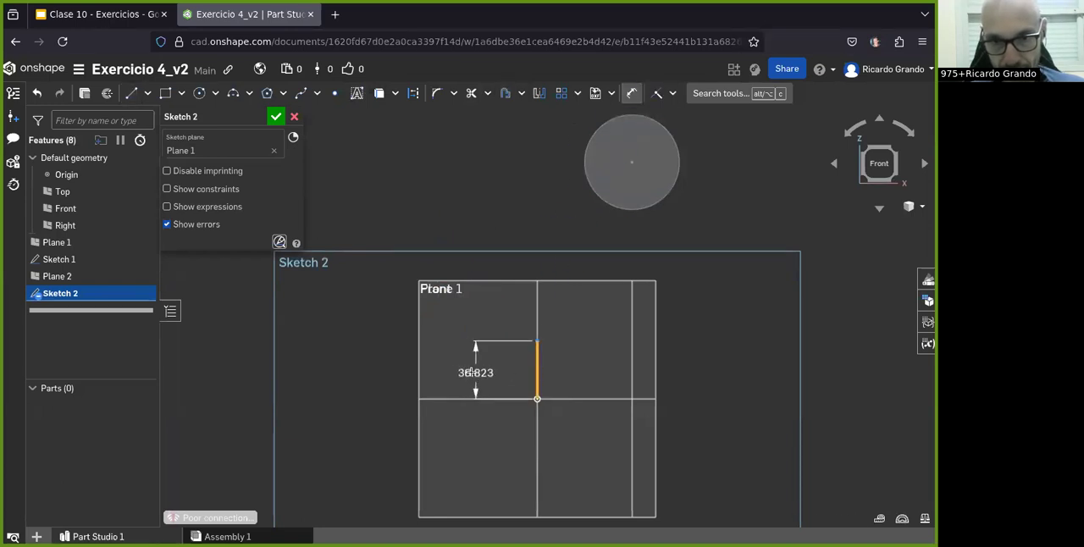
click(464, 373)
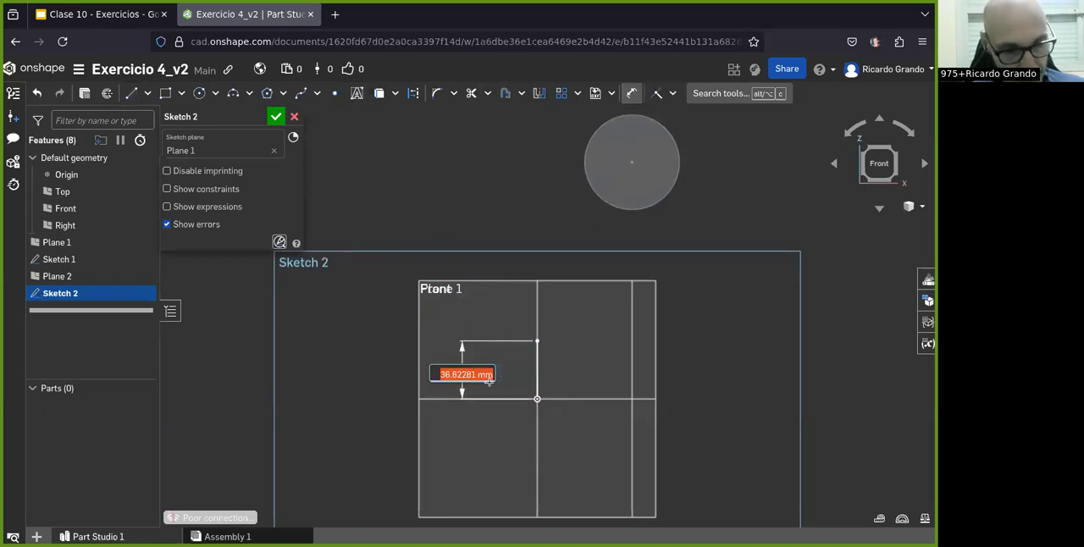
text(50)
key(Return)
click(111, 19)
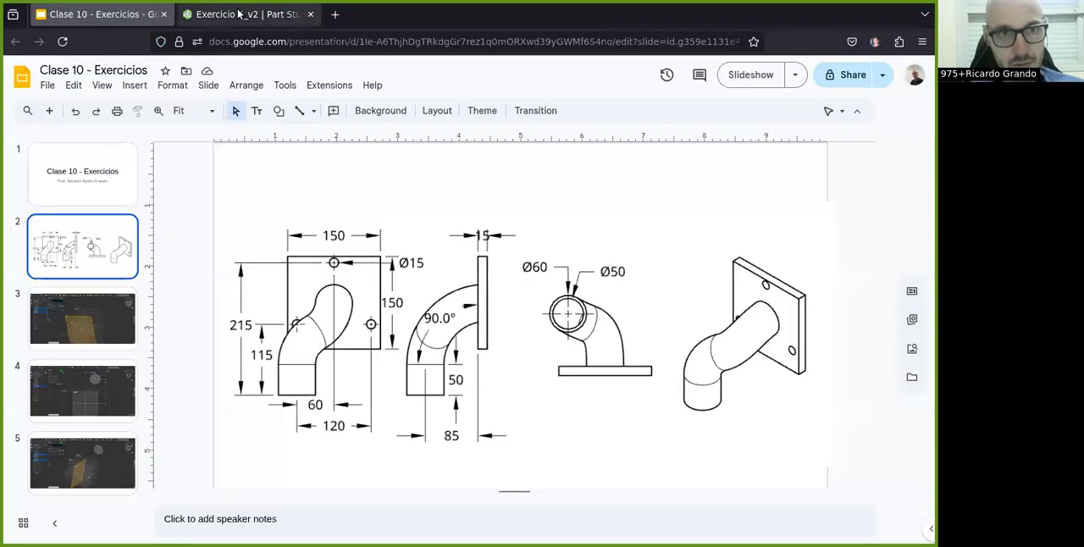
click(290, 14)
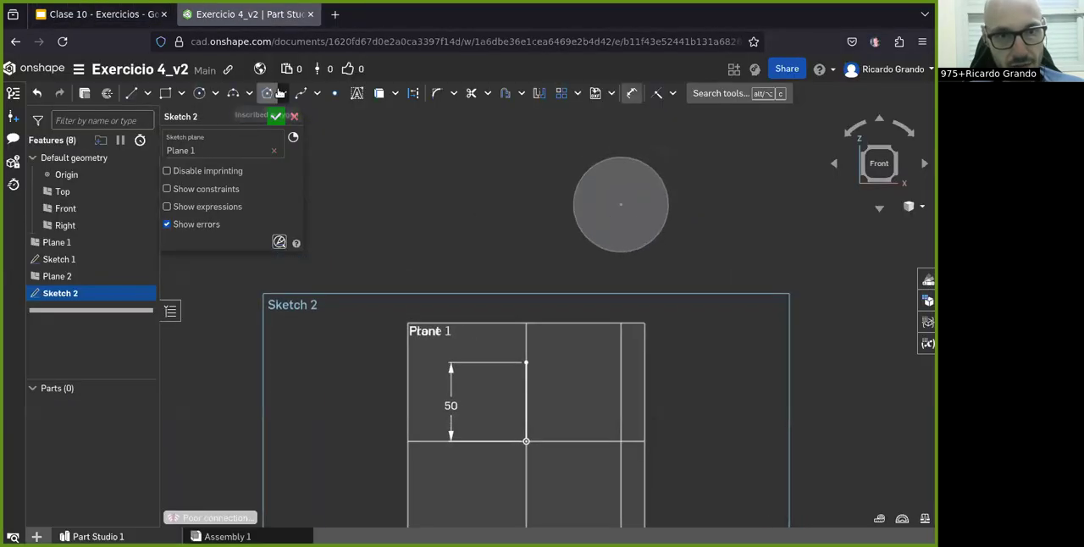
Step: Draw a spline from the vertical line's upper end through one intermediate point to the circle's center
click(317, 92)
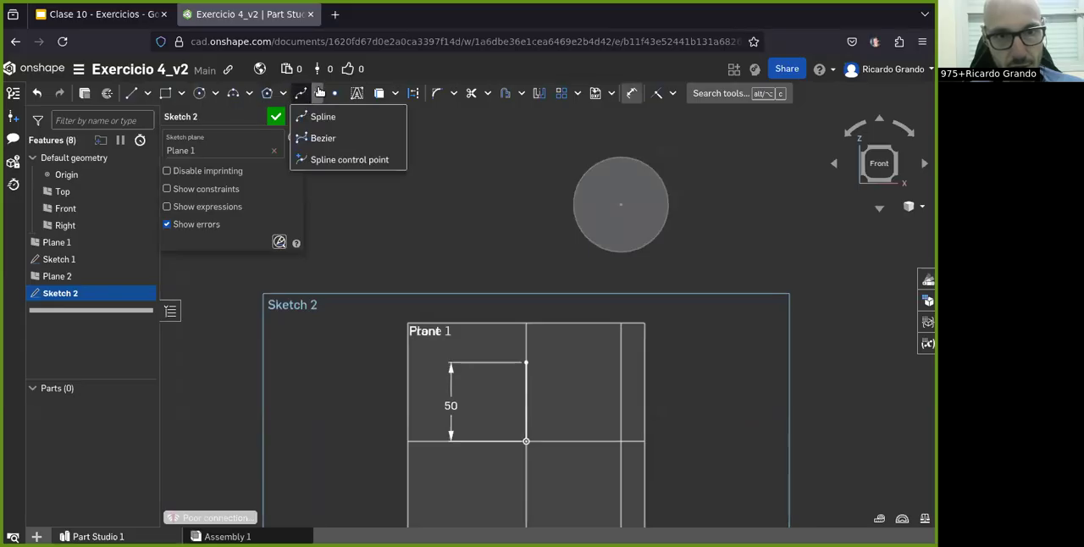
click(342, 118)
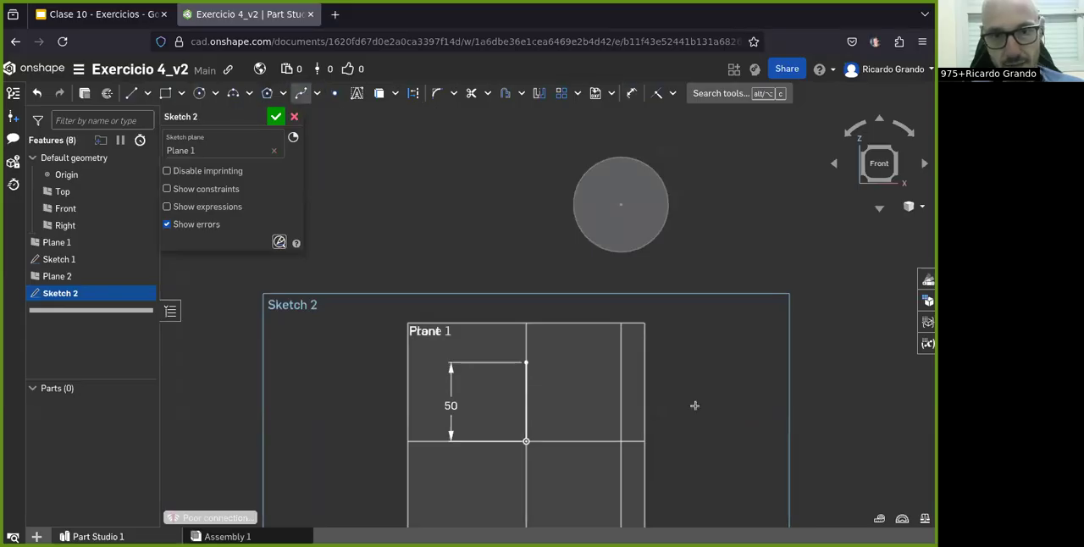
scroll(568, 377, up, 3)
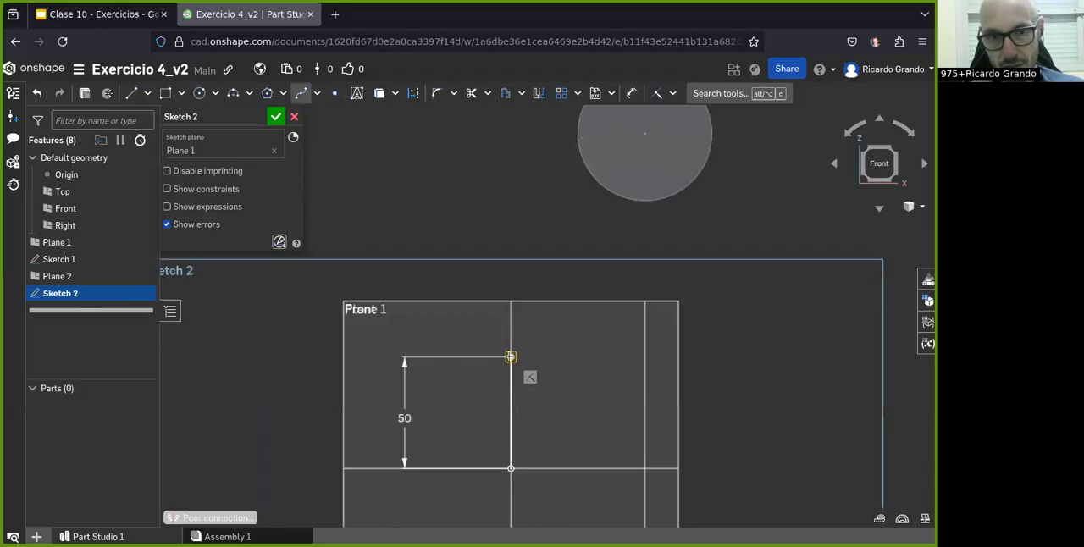
click(510, 356)
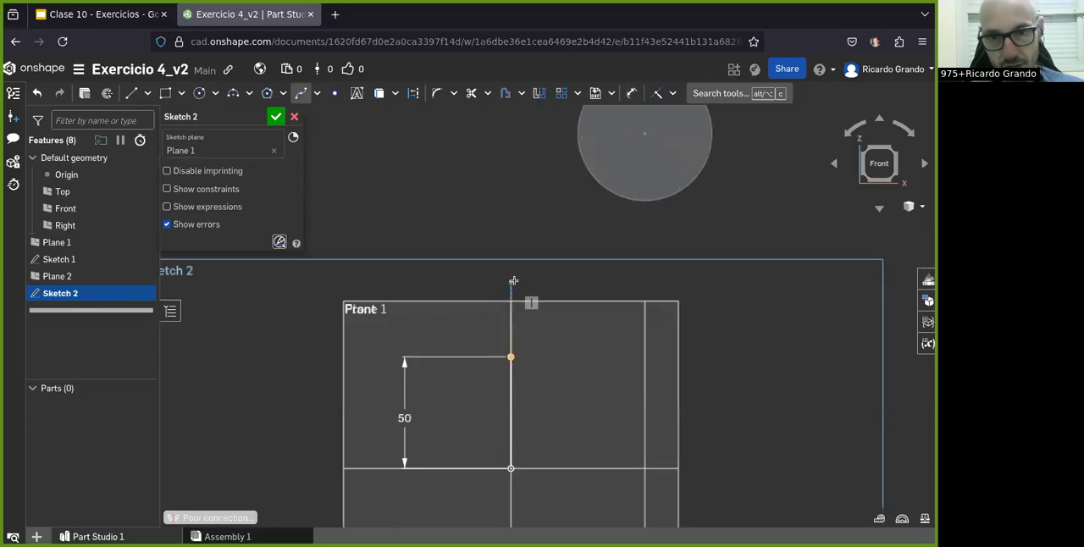
click(583, 247)
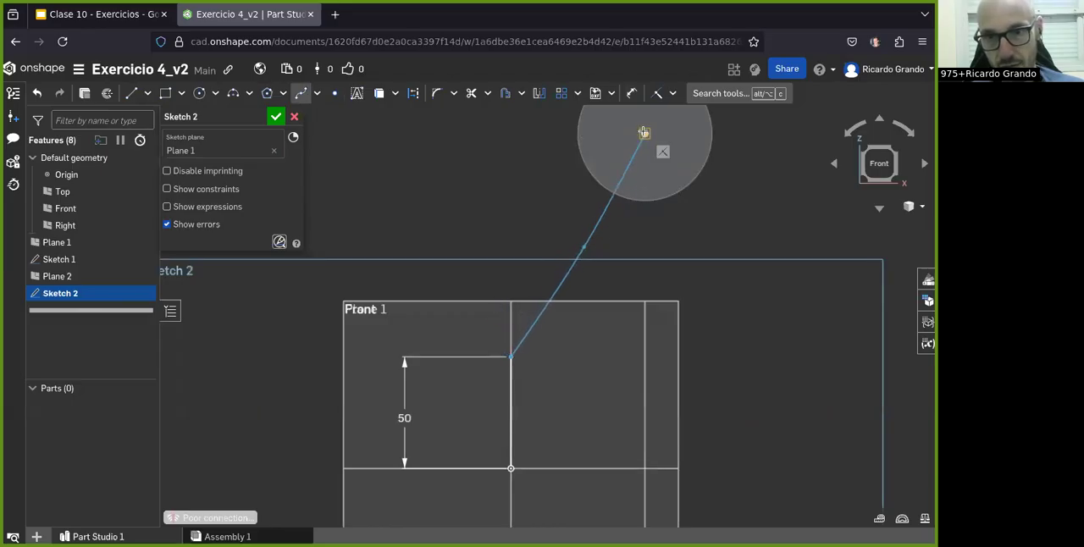
click(644, 133)
key(Escape)
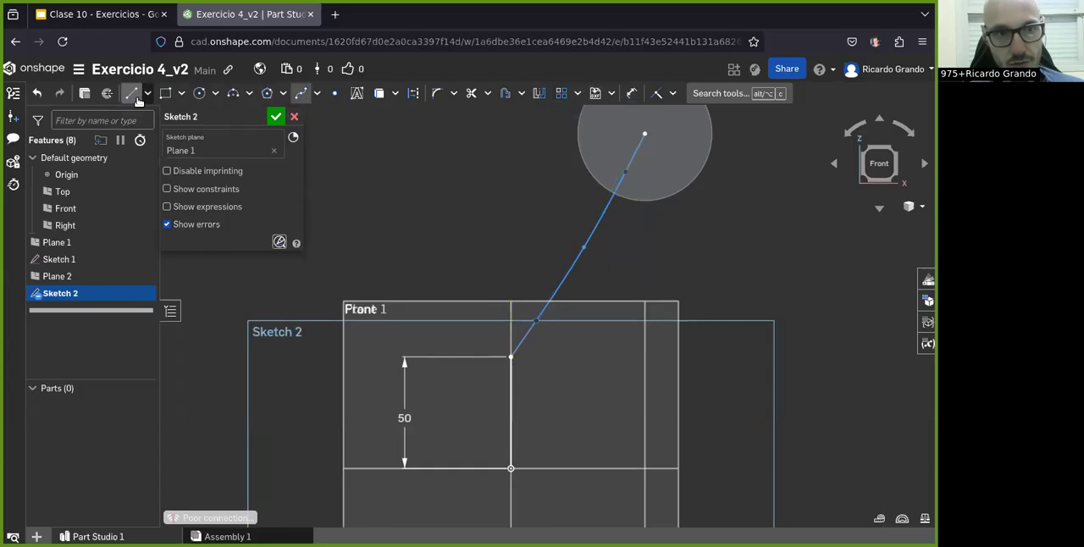
Step: Try to dimension the spline's length as 60 mm, and undo both the dimension and the spline
click(633, 95)
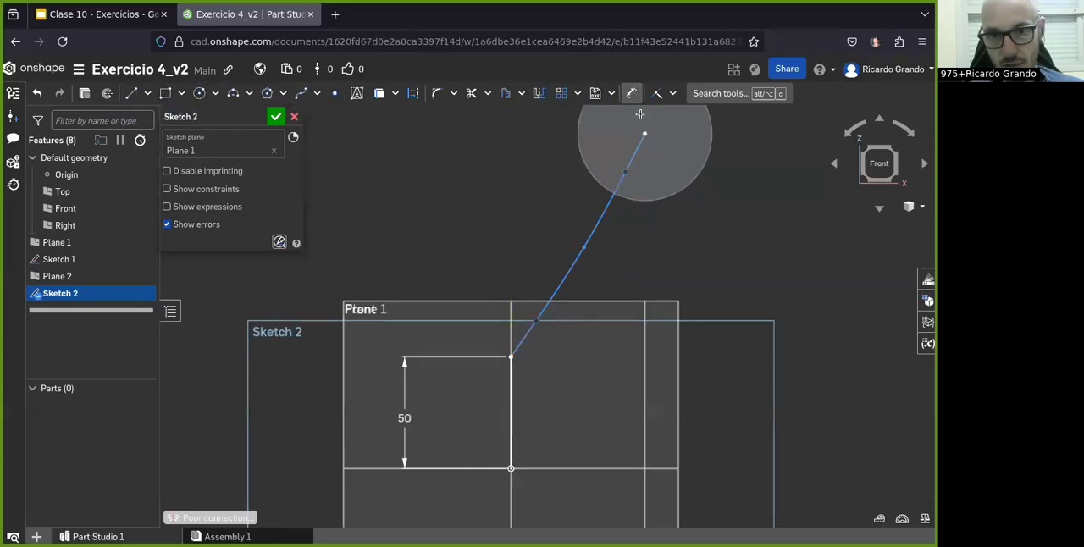
click(553, 289)
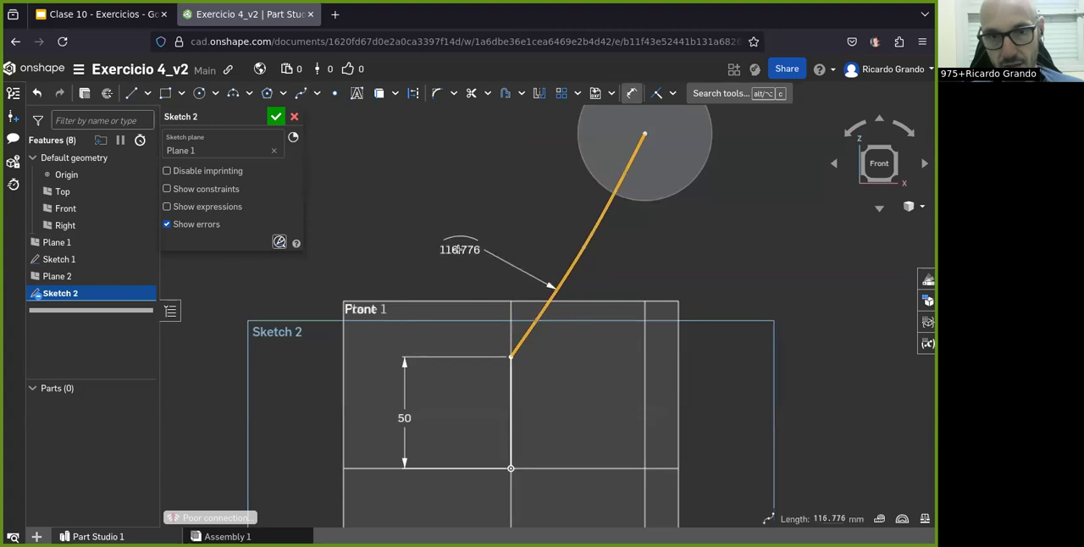
click(462, 247)
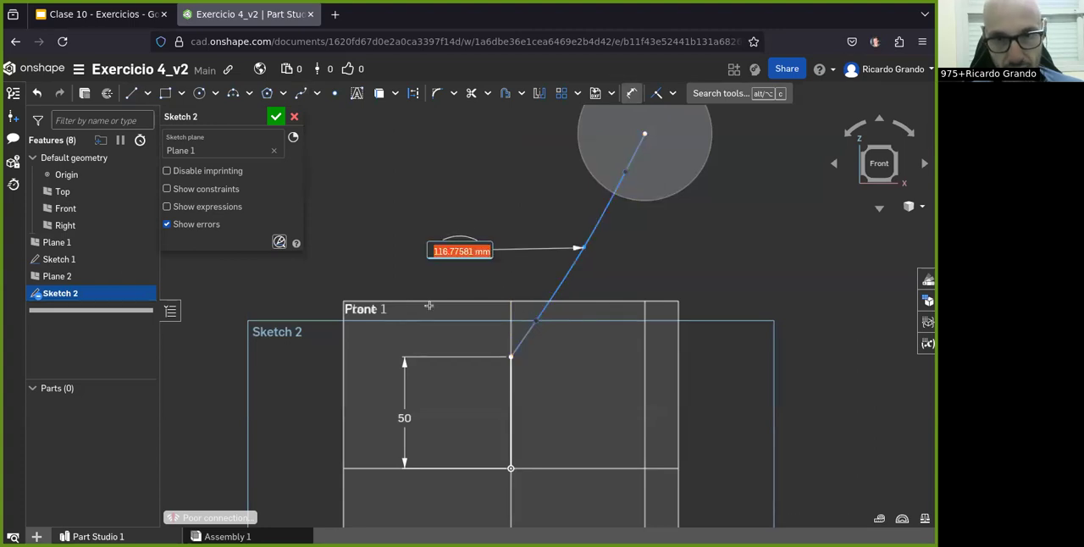
text(60)
key(Return)
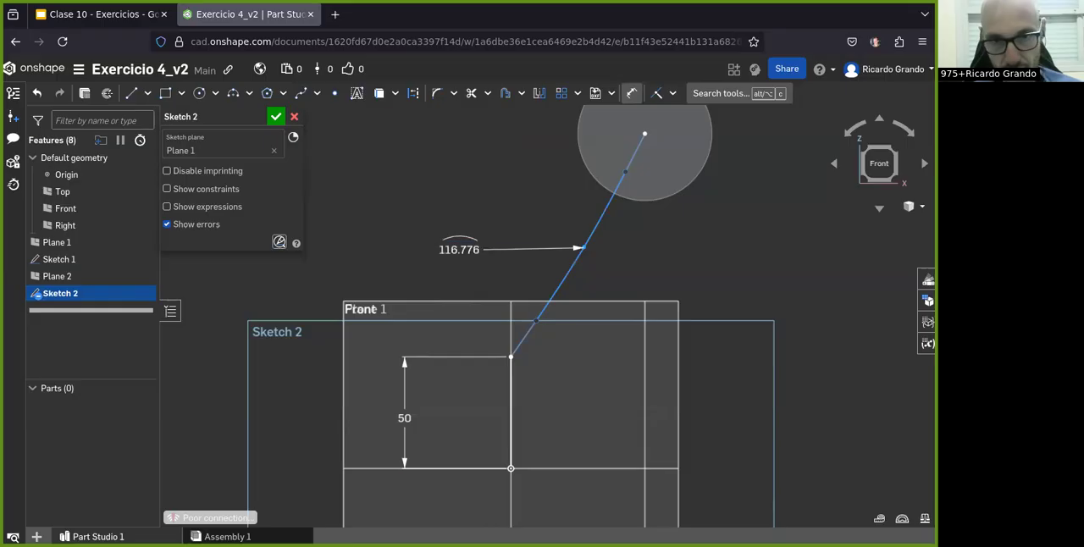
key(ctrl+z)
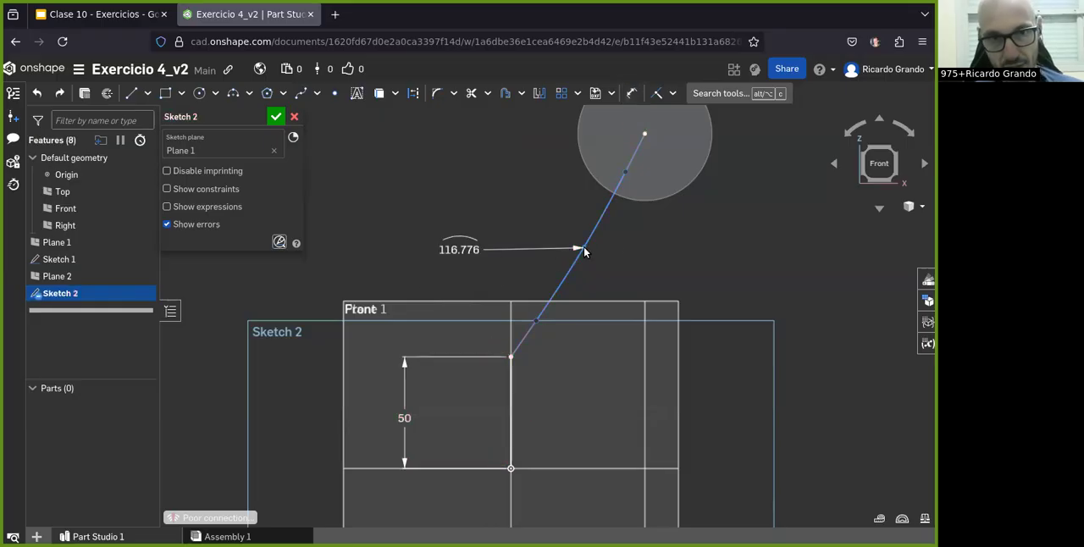
key(ctrl+z)
key(ctrl+z)
click(314, 92)
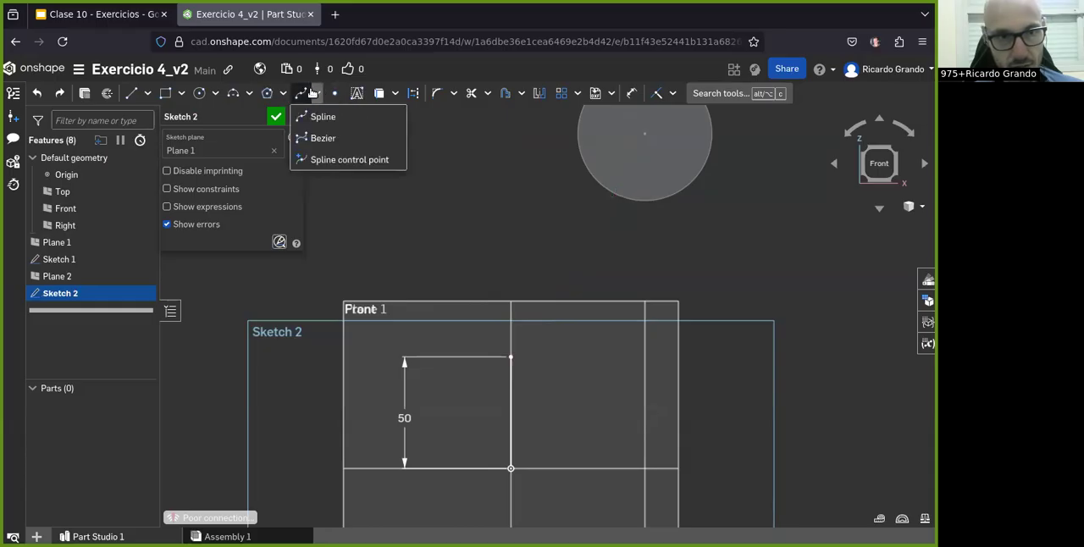
click(325, 142)
click(511, 356)
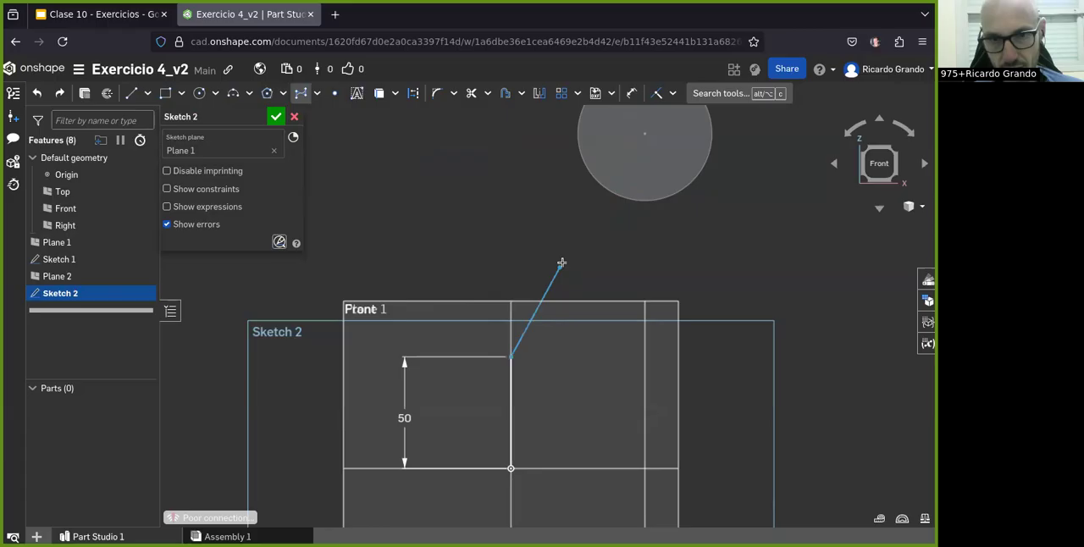
click(576, 241)
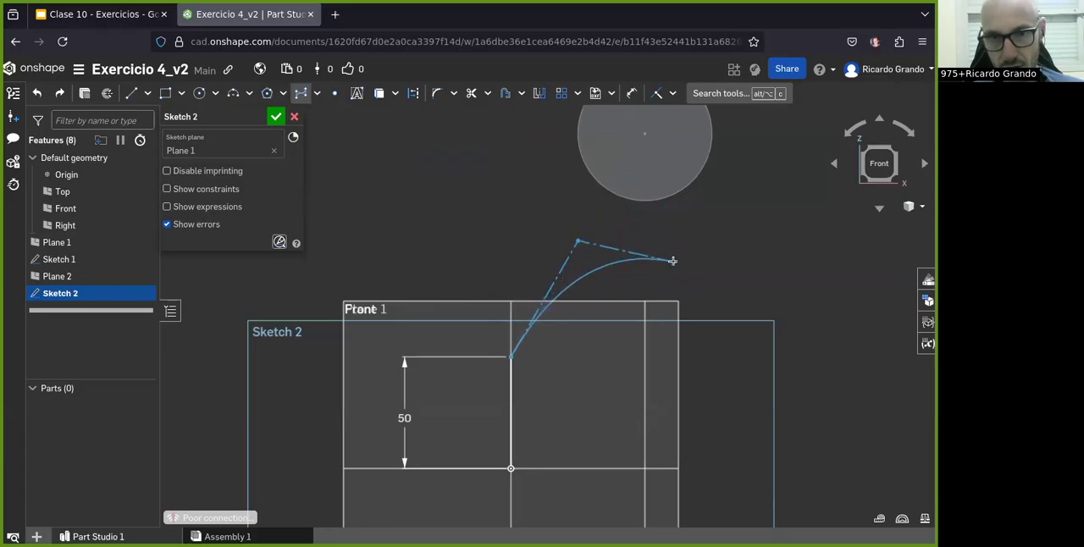
key(ctrl+z)
Step: Draw a Bezier curve from the vertical line's upper end to the circle's center, with one control point straight above the line and another beside it
click(298, 93)
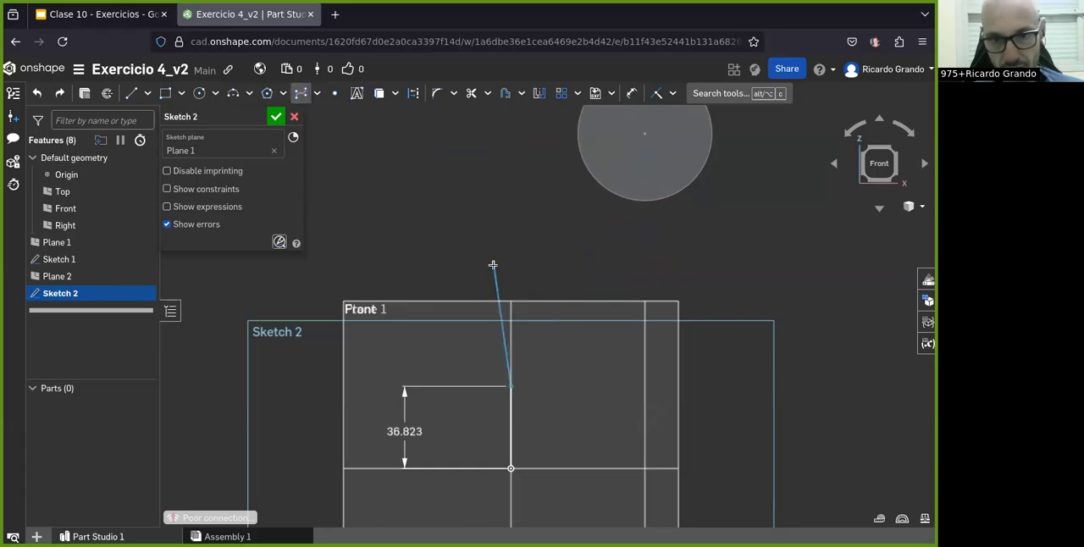
click(510, 256)
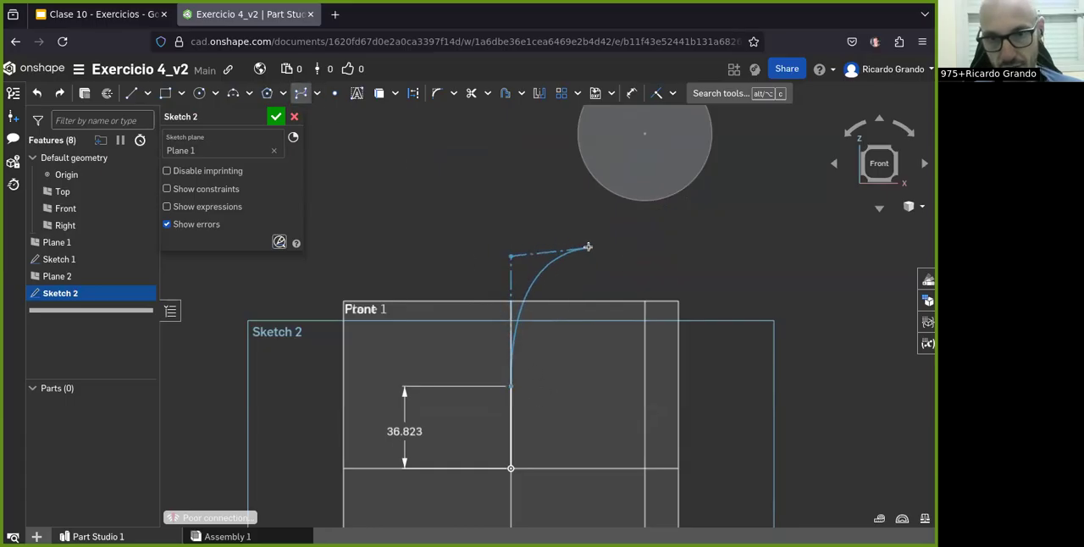
click(590, 256)
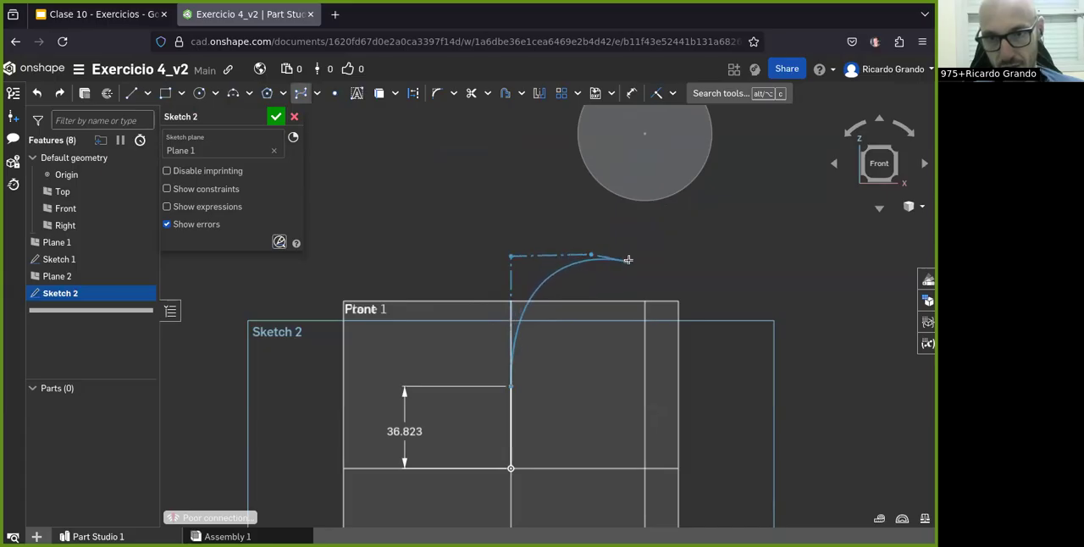
click(643, 132)
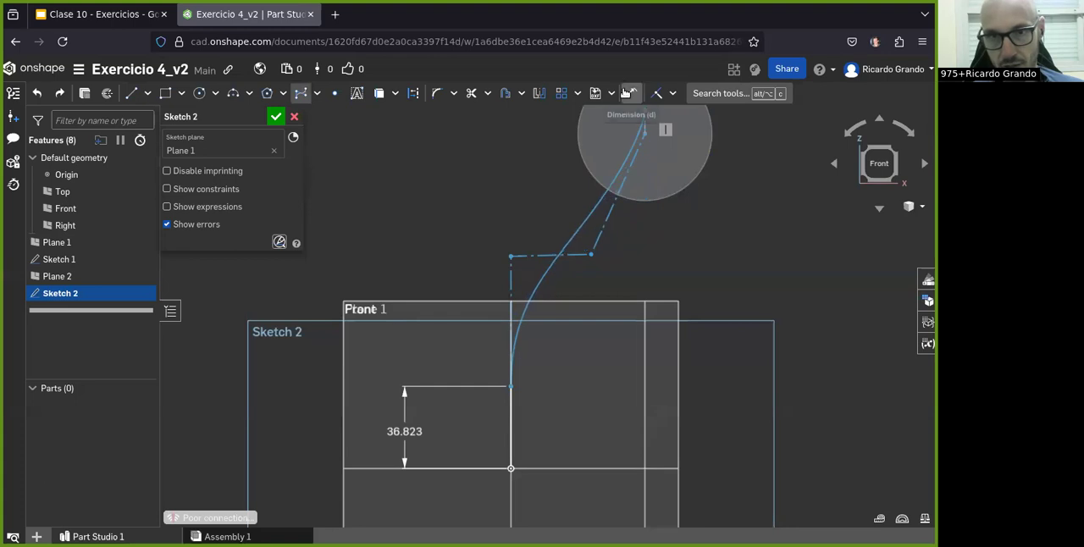
Step: Try to dimension the Bezier curve's length as 60 mm, and undo the dimension and the curve
click(631, 93)
click(544, 269)
click(433, 217)
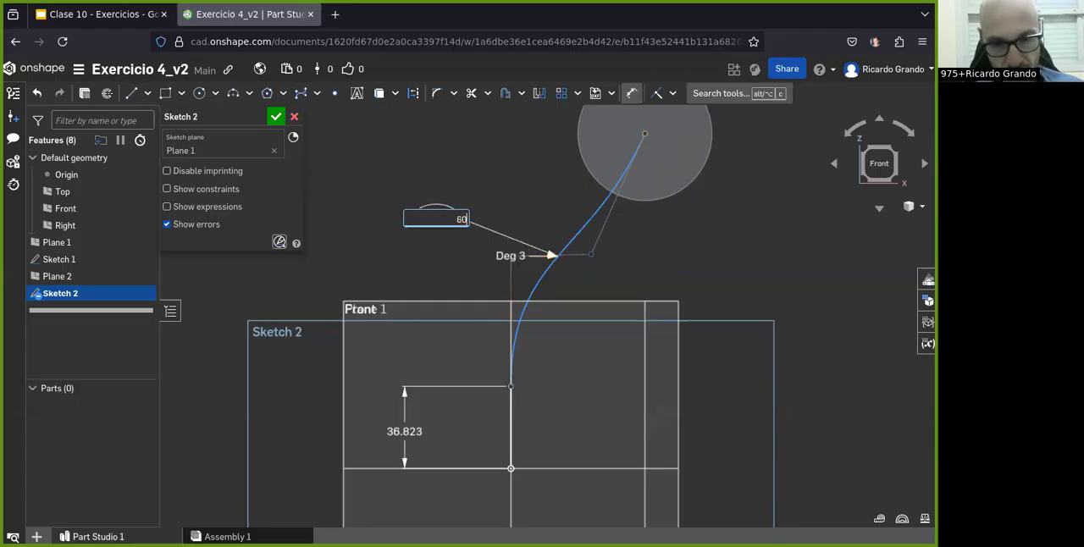
text(60)
key(Return)
key(ctrl+z)
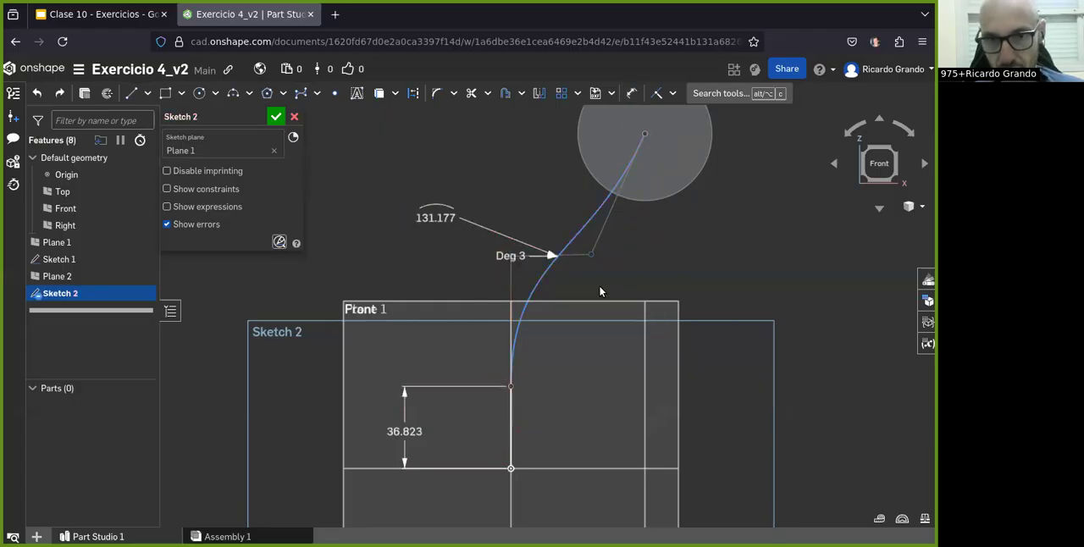
key(ctrl+z)
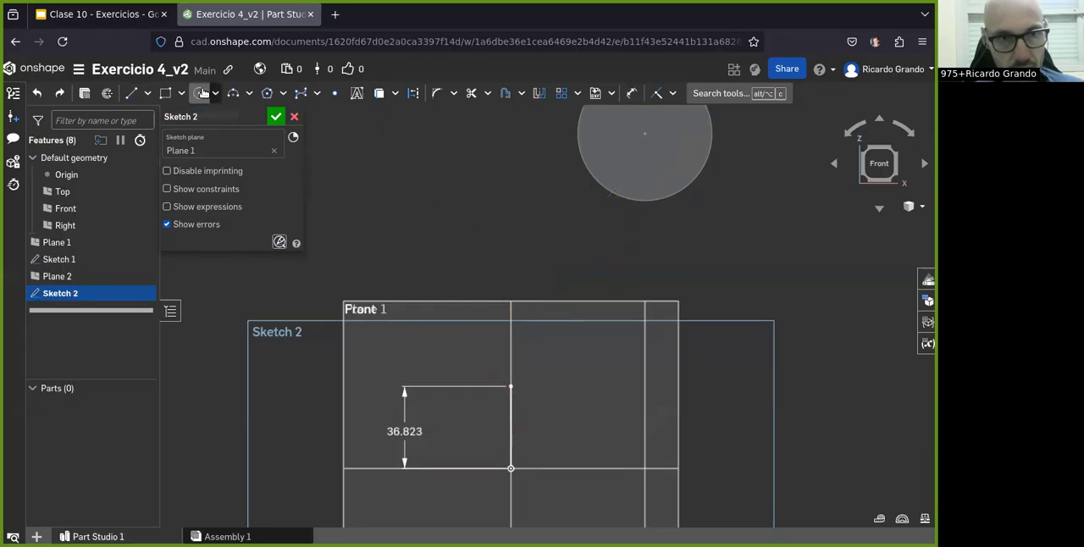
Step: Draw two connected tangent arcs, with radii of about 69 mm and 72 mm, from the vertical line's upper end to the circle's center
click(252, 91)
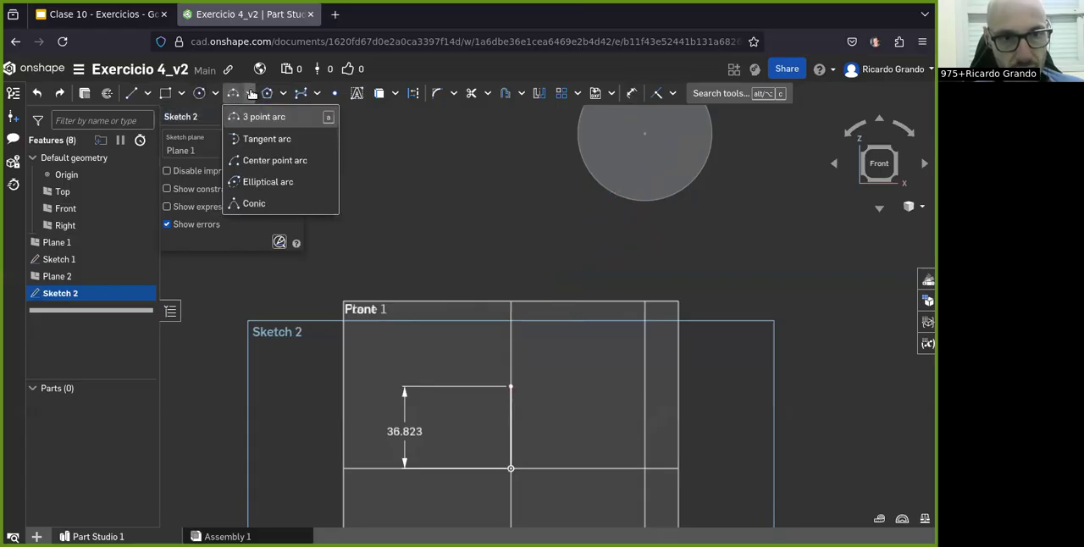
click(259, 138)
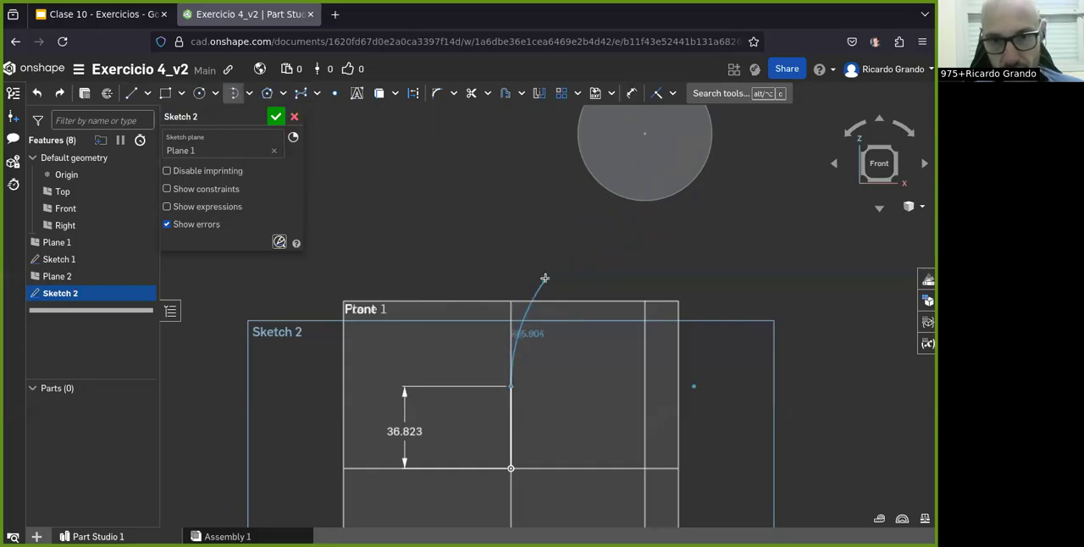
click(577, 260)
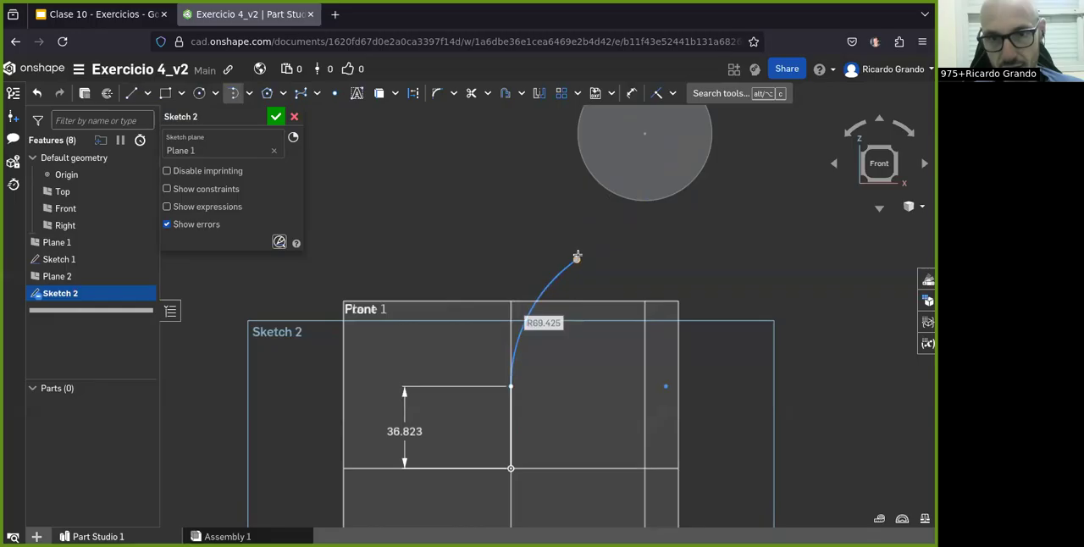
click(577, 258)
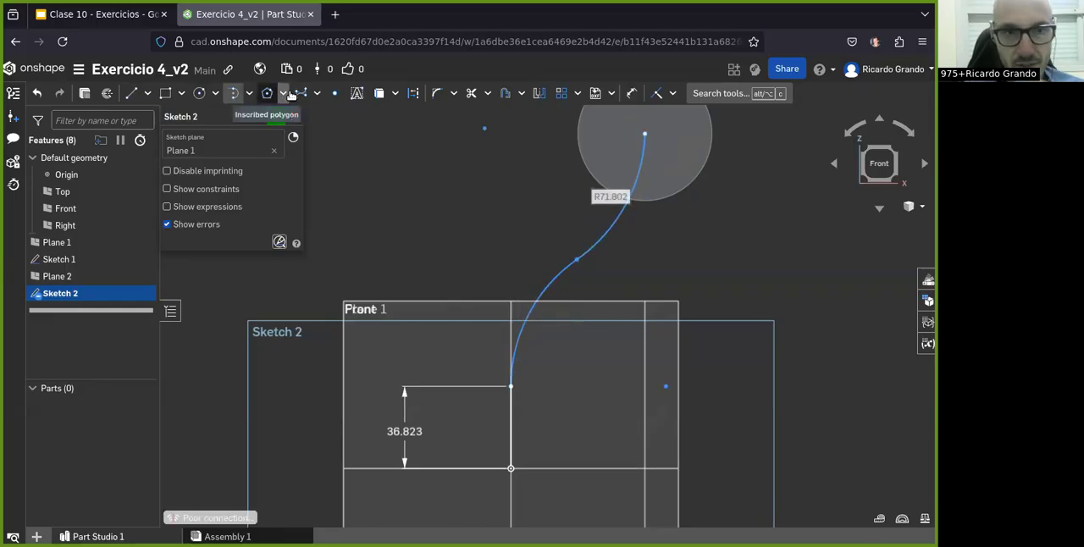
click(316, 94)
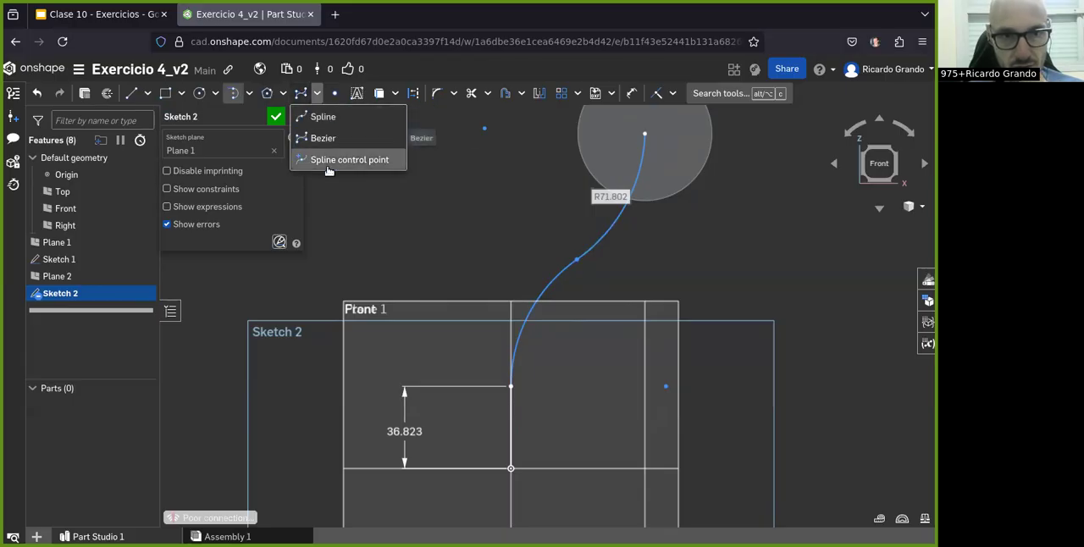
click(319, 93)
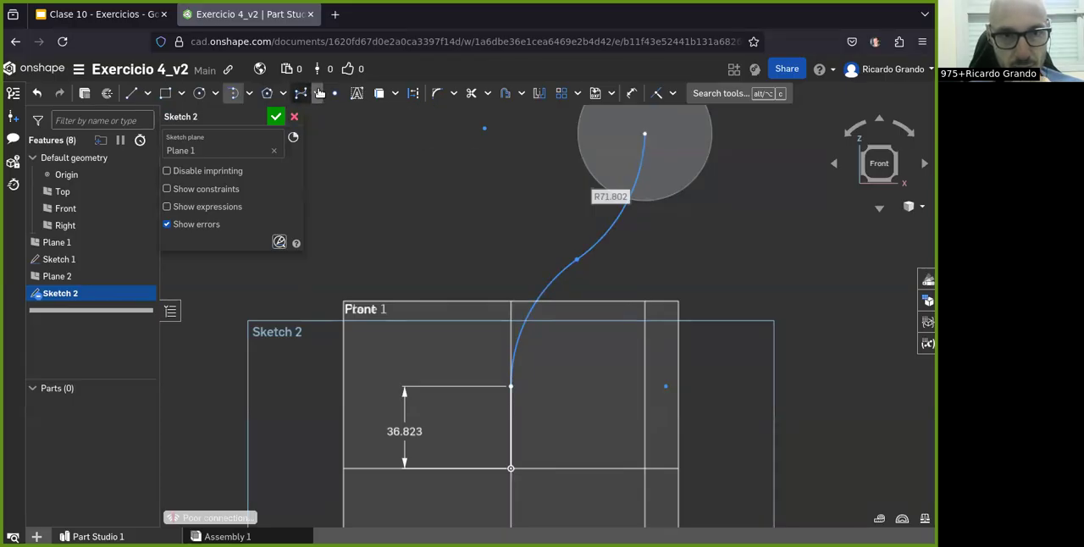
click(250, 93)
click(247, 93)
click(249, 93)
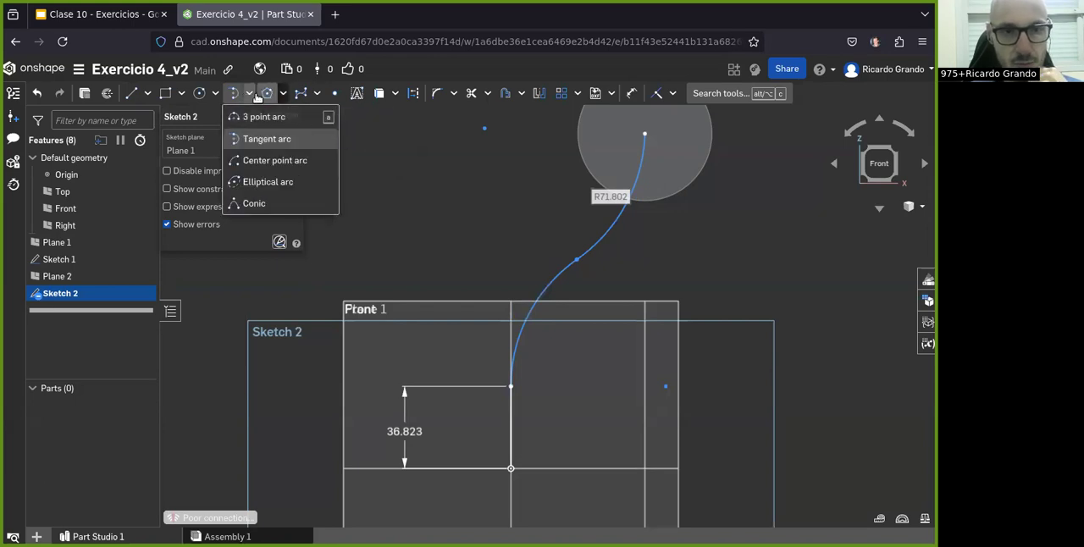
click(250, 93)
click(250, 93)
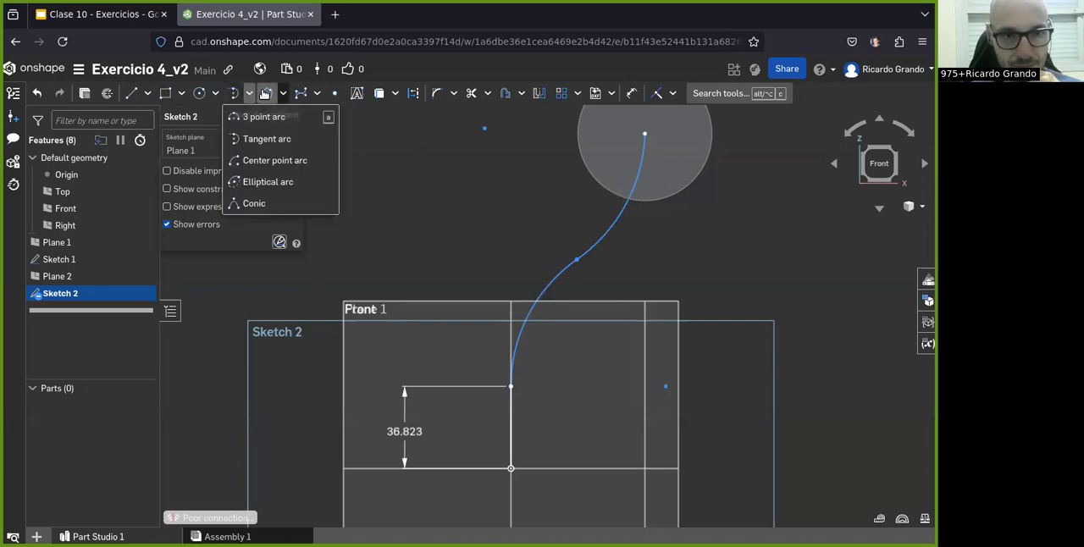
click(243, 139)
scroll(370, 263, down, 2)
scroll(566, 225, up, 3)
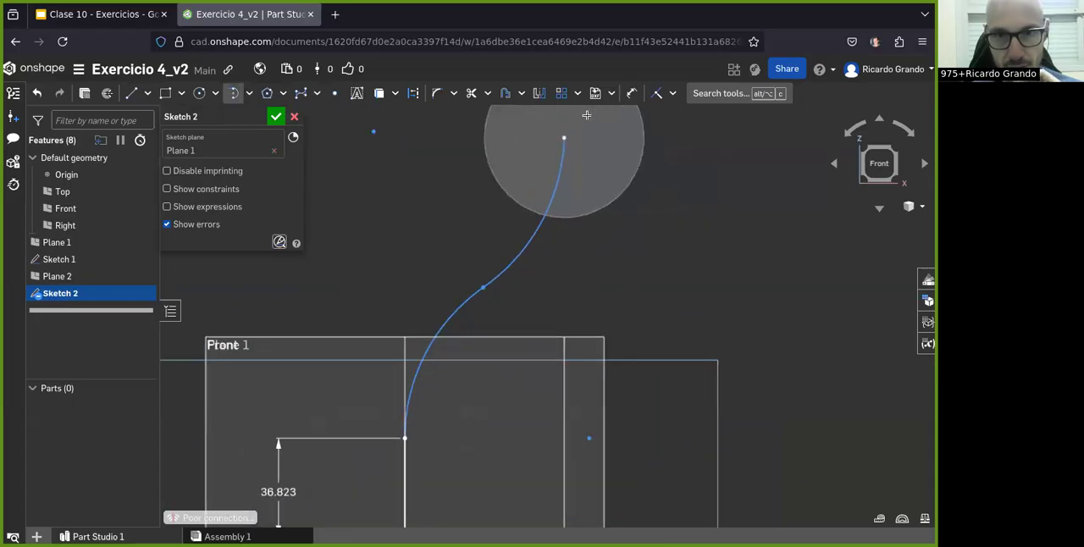
Step: Dimension both connected arcs of the pipe path with a radius of 60 mm each
click(631, 93)
click(479, 293)
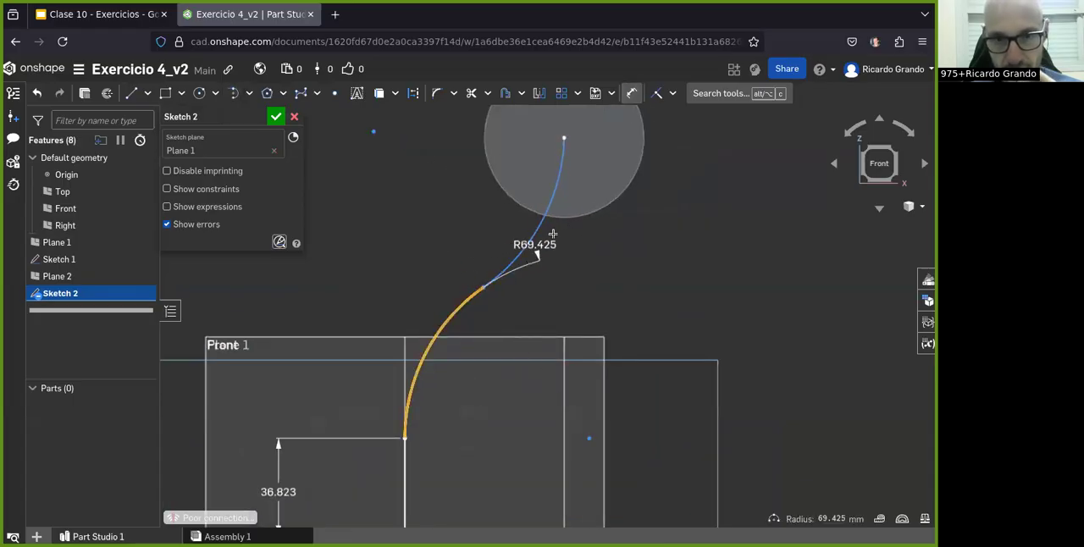
click(371, 274)
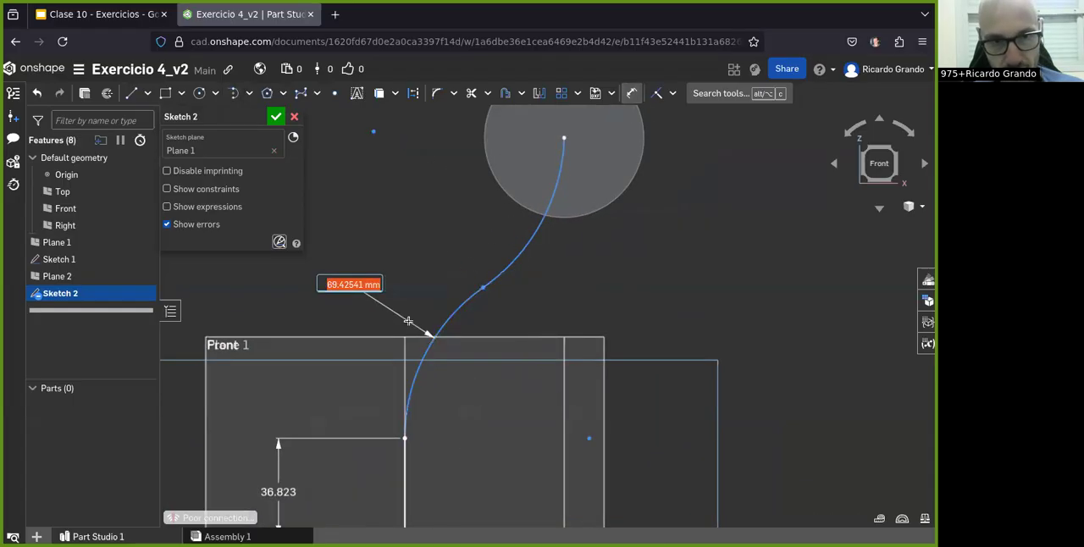
text(60)
key(Return)
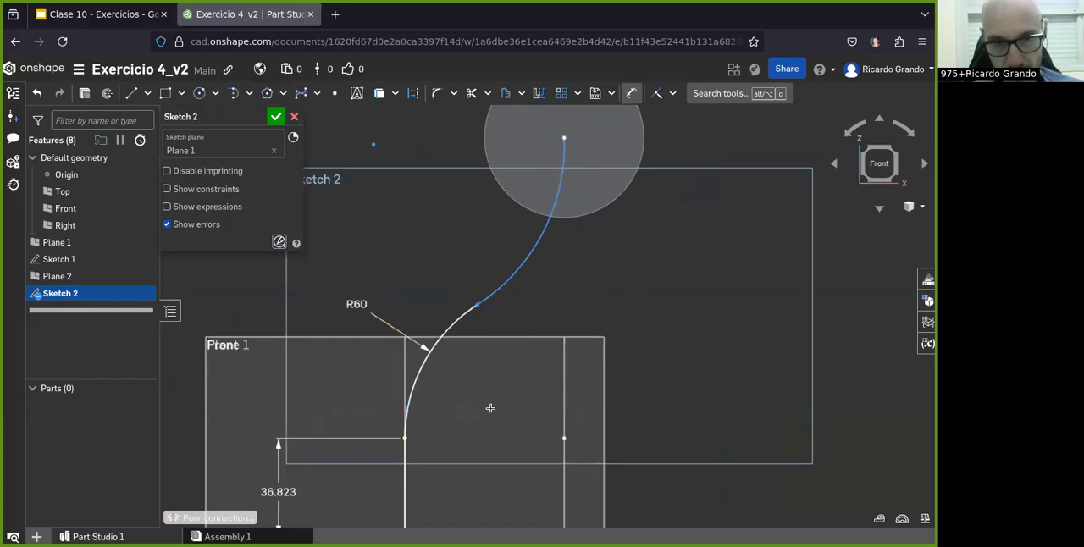
click(517, 261)
click(662, 310)
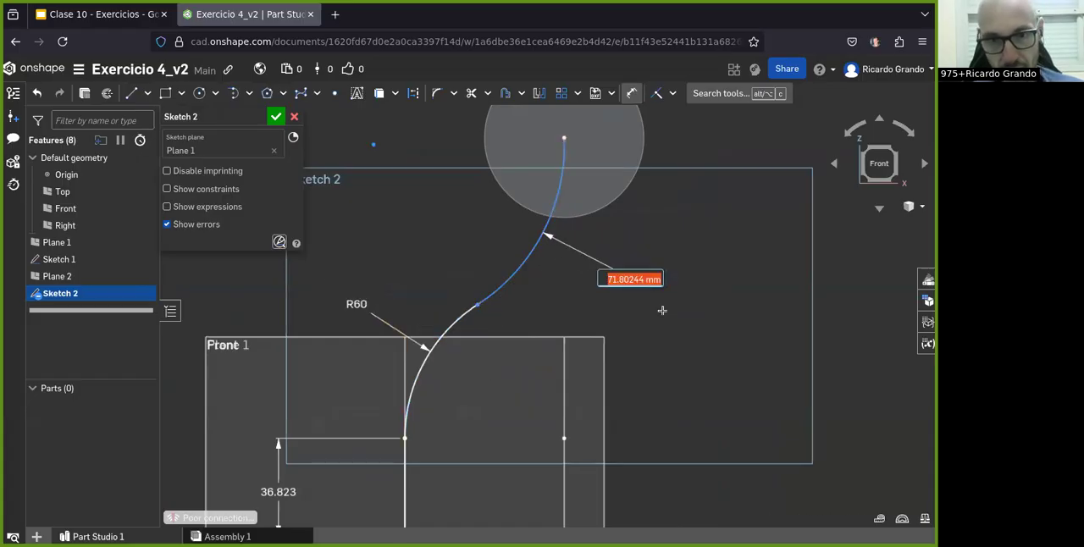
key(Return)
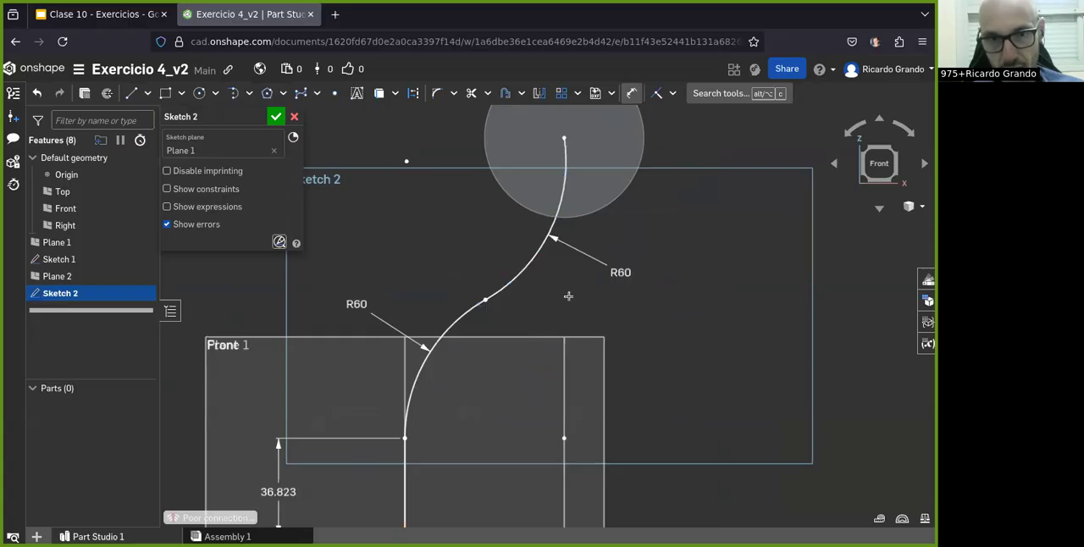
Step: Compare the two-arc path and its end at the circle's center with the pipe drawing in the Clase 10 slides
scroll(568, 296, down, 3)
mouse_move(550, 383)
middle_down()
mouse_move(535, 381)
mouse_move(537, 364)
middle_up()
scroll(549, 146, up, 4)
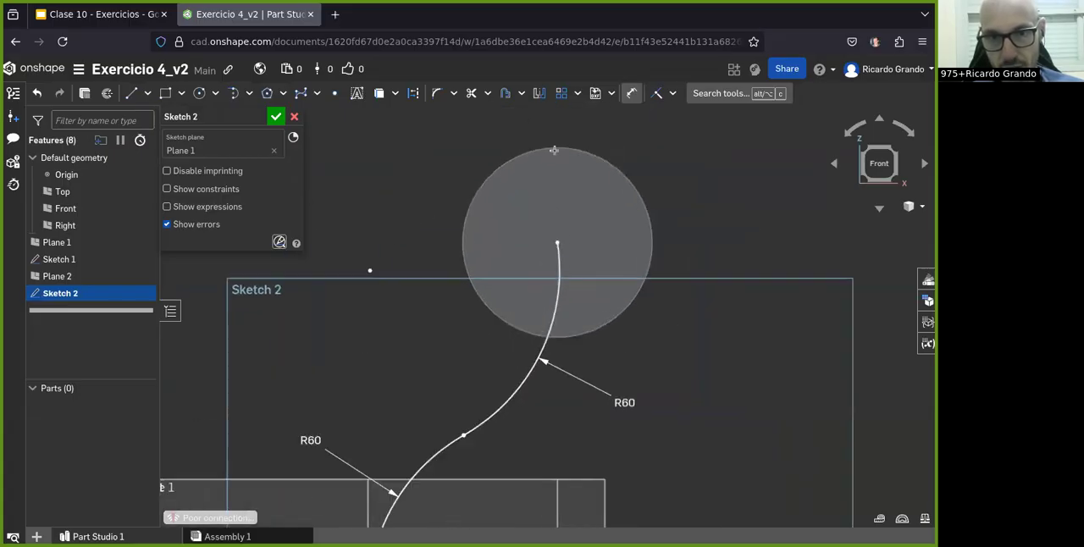
scroll(559, 231, up, 3)
scroll(572, 281, down, 5)
mouse_move(510, 463)
right_down()
mouse_move(508, 497)
mouse_move(501, 453)
mouse_move(508, 477)
mouse_move(513, 469)
right_up()
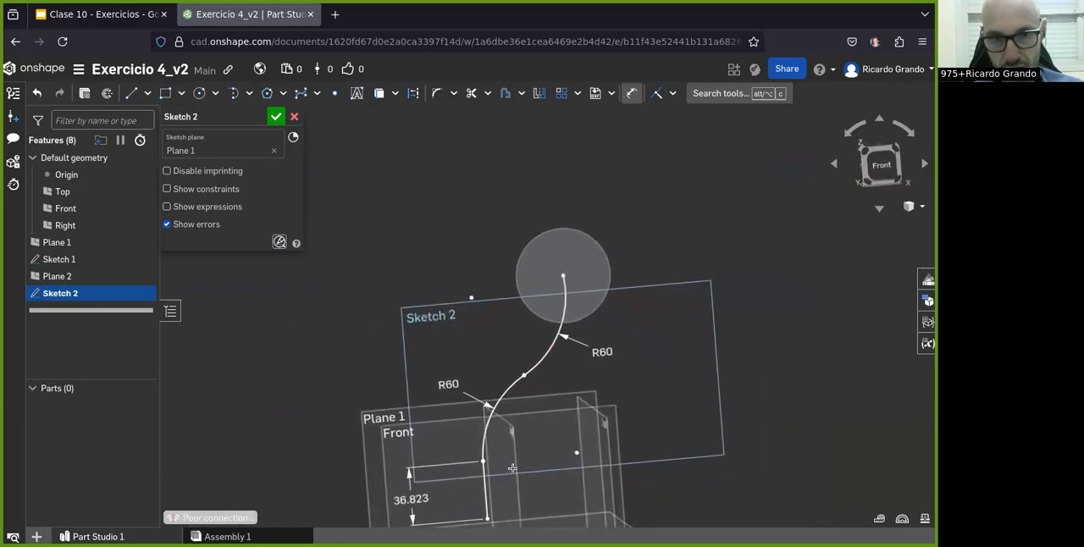
click(98, 13)
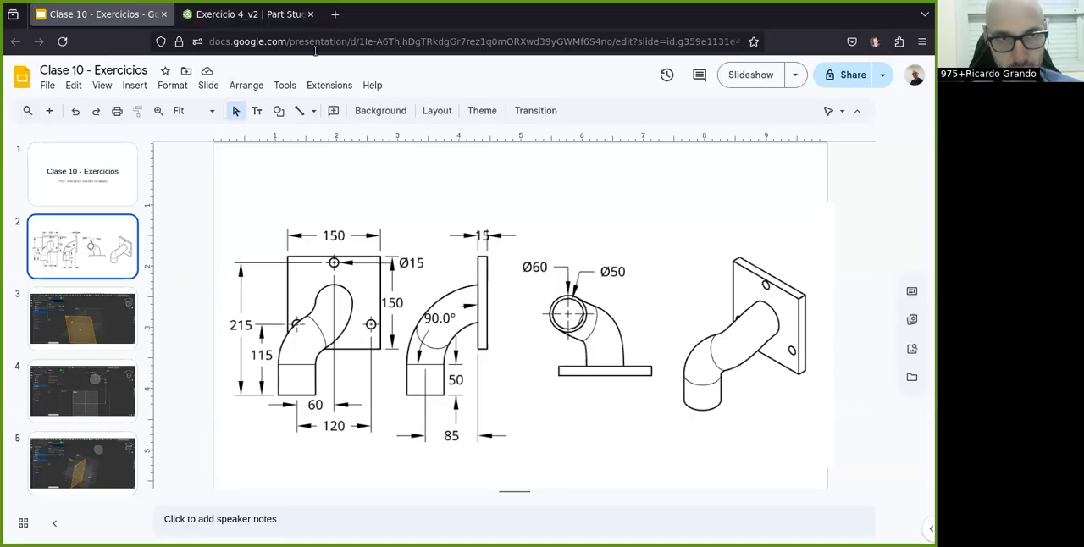
click(222, 18)
mouse_move(583, 481)
right_down()
mouse_move(573, 479)
mouse_move(582, 479)
right_up()
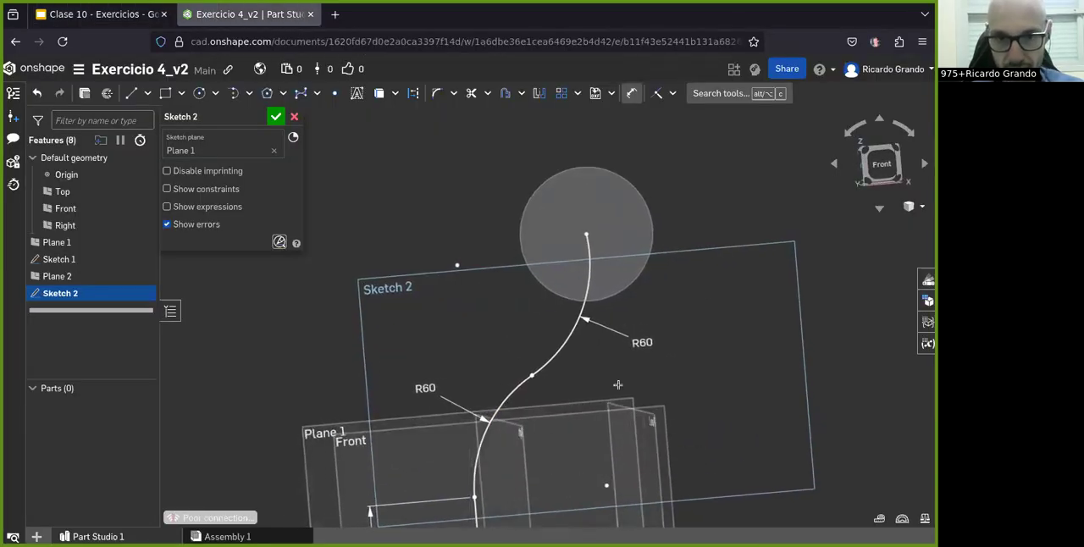
right_drag(522, 423, 517, 421)
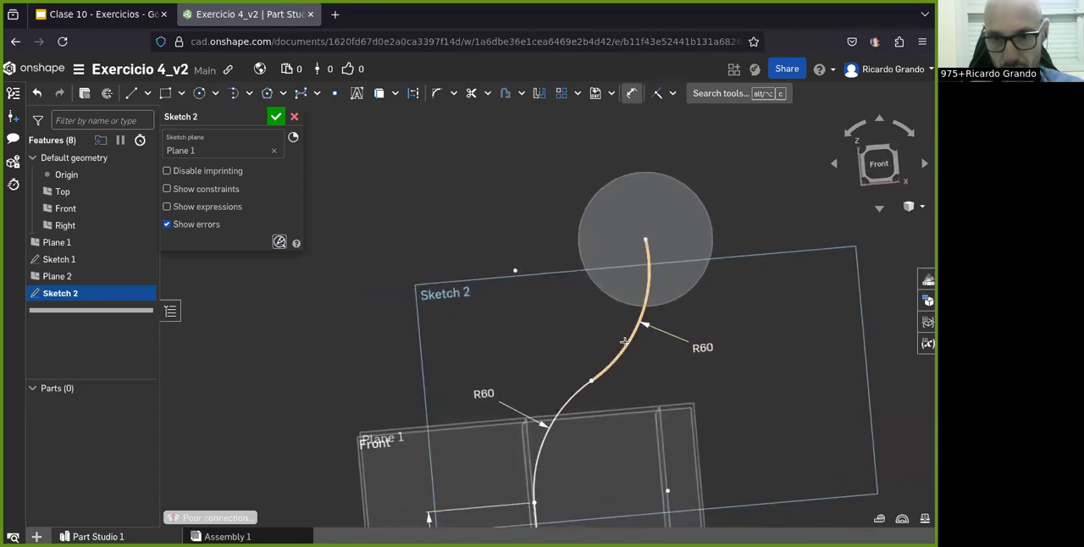
click(867, 161)
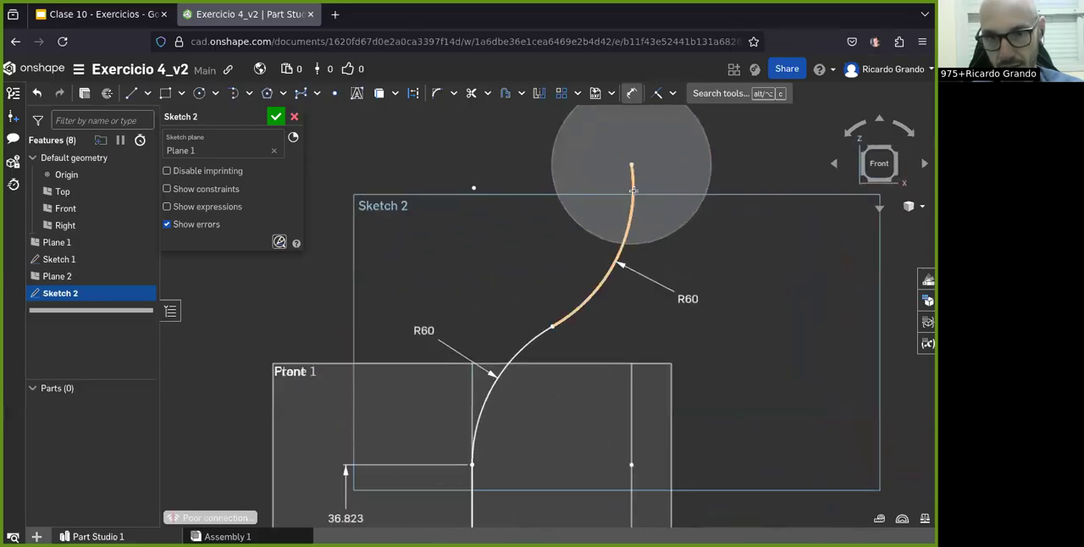
scroll(695, 348, up, 1)
scroll(552, 319, down, 3)
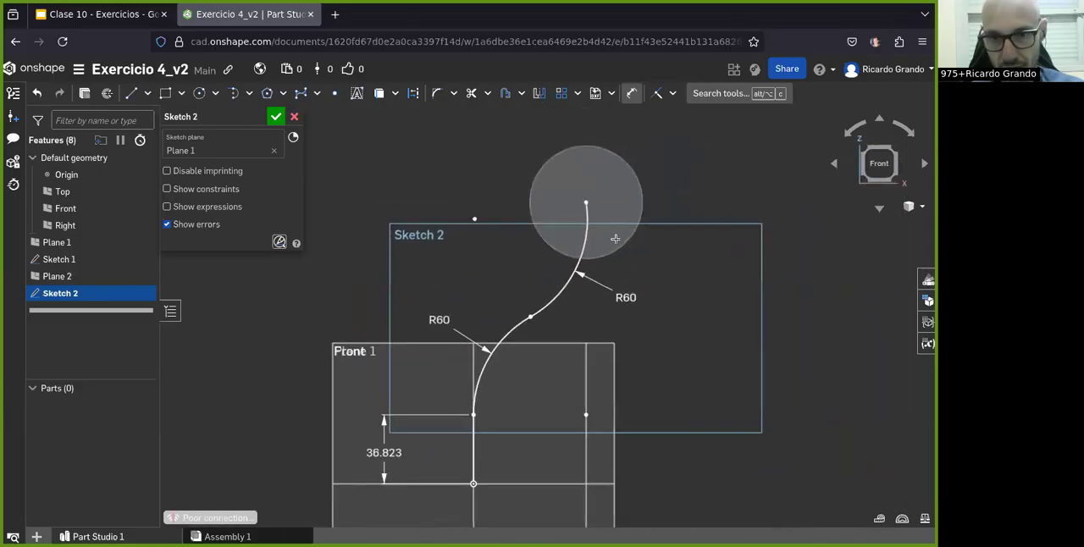
scroll(604, 196, up, 8)
scroll(598, 212, down, 10)
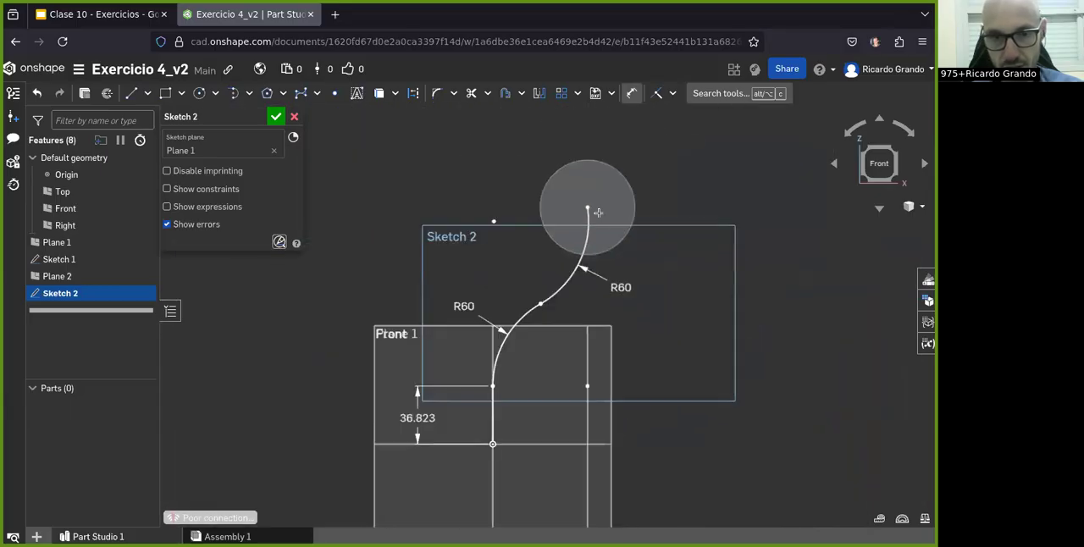
Step: Accept the two-arc path sketch and start a new sketch on Plane 2, viewed face-on
click(275, 117)
mouse_move(474, 261)
right_down()
mouse_move(615, 336)
mouse_move(545, 366)
right_up()
click(545, 366)
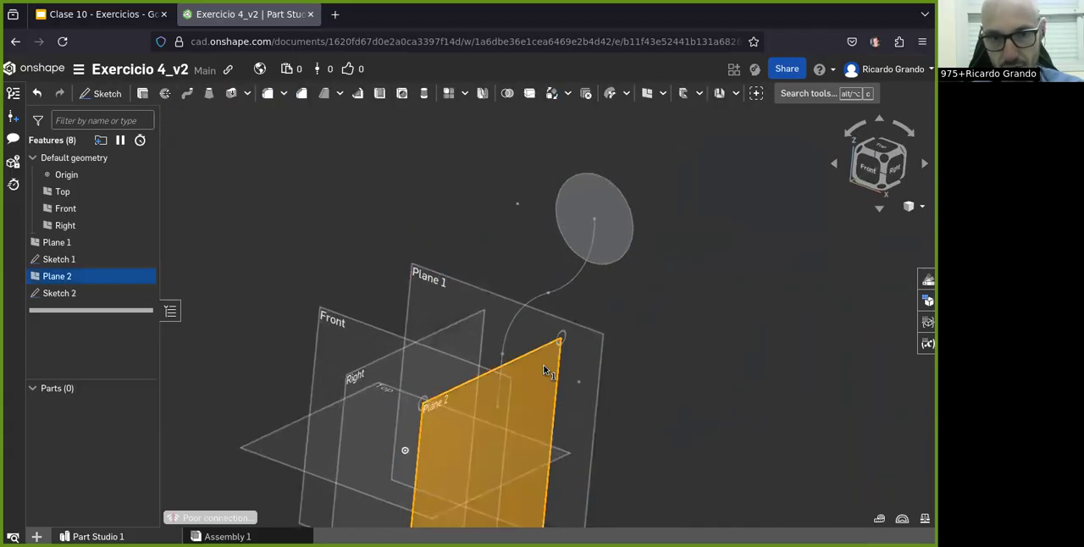
click(107, 93)
right_drag(654, 339, 599, 345)
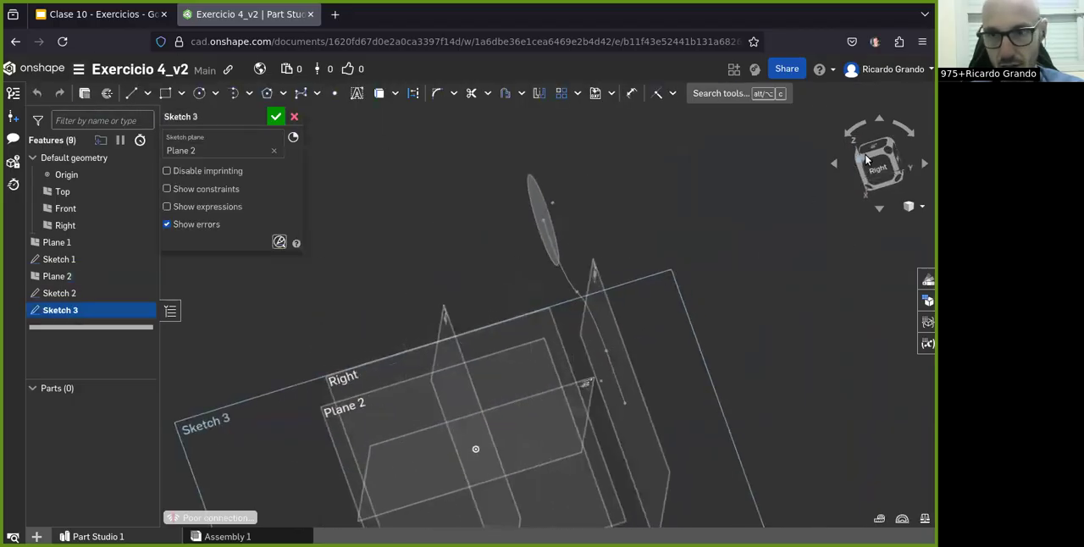
key(n)
Step: Draw a vertical line upward from the origin and set its length to 50 mm
click(130, 93)
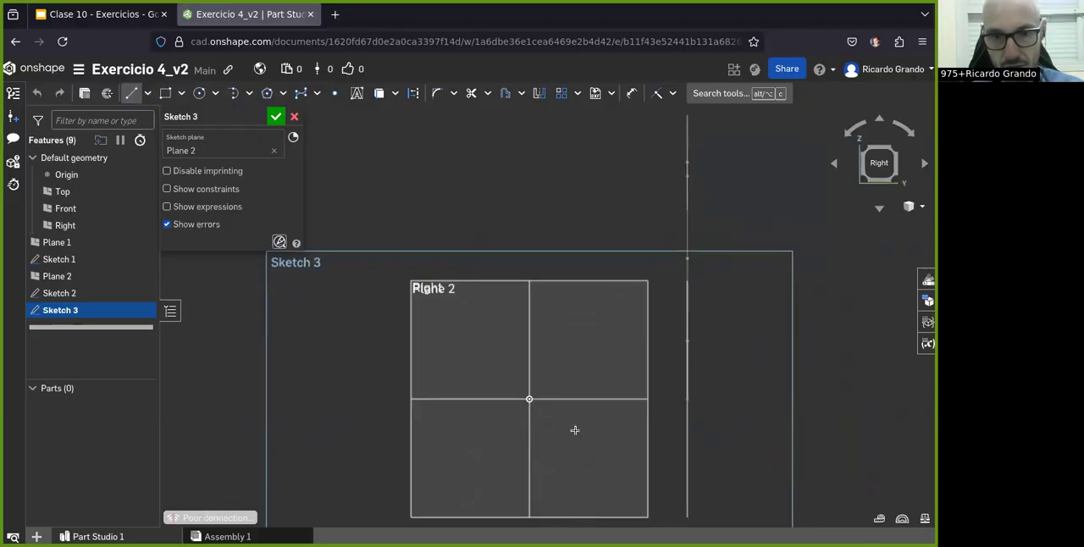
click(530, 328)
key(d)
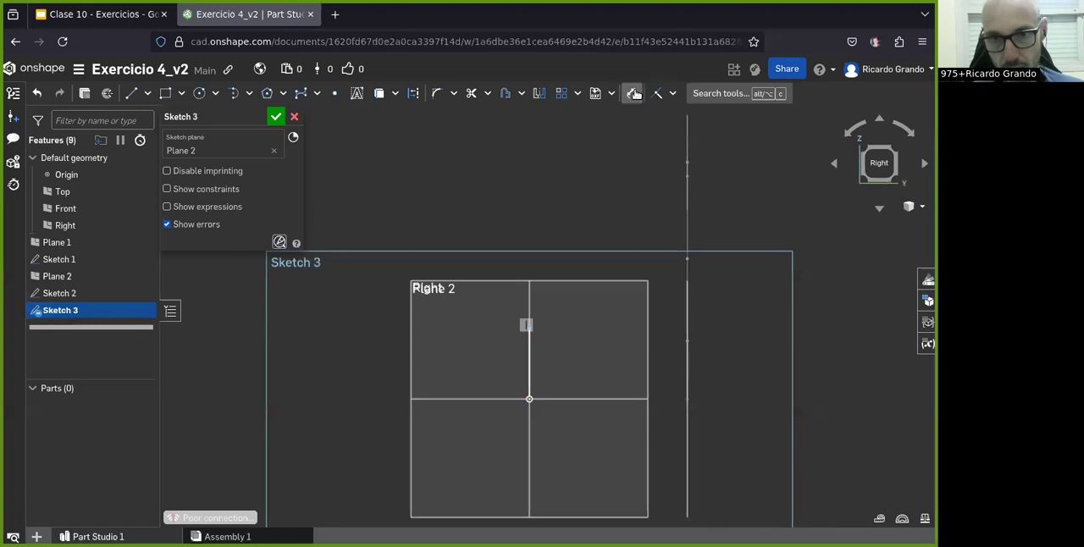
click(526, 368)
click(356, 366)
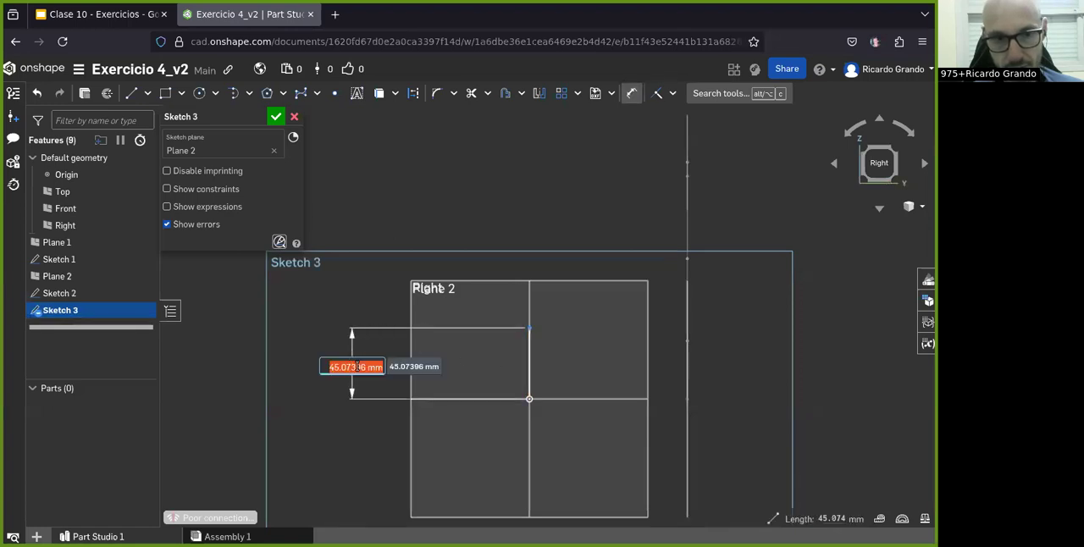
text(50)
key(Return)
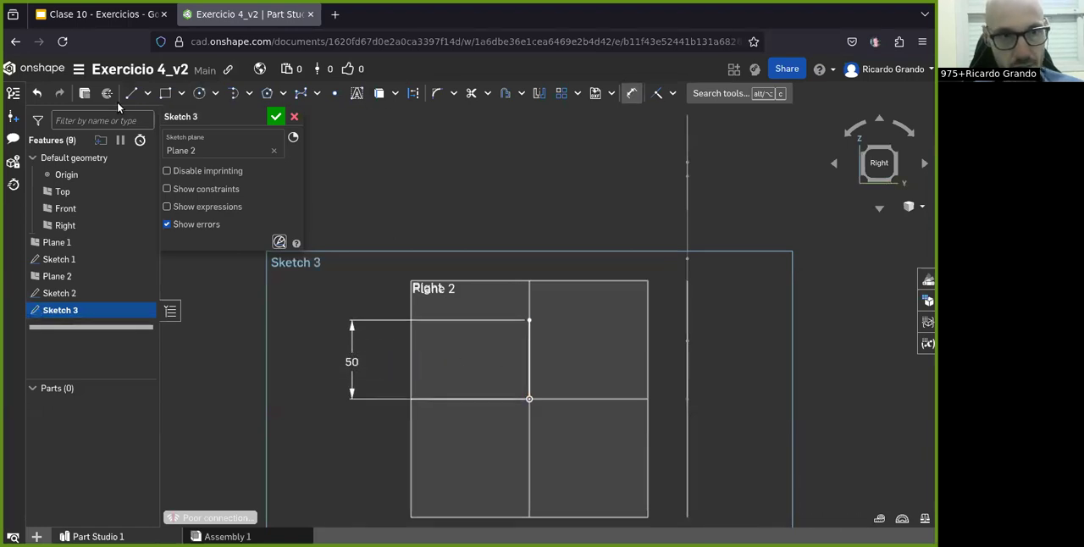
Step: Draw a tangent arc of about 100 mm radius from the vertical line's upper end to the profile circle's center
click(248, 93)
click(254, 138)
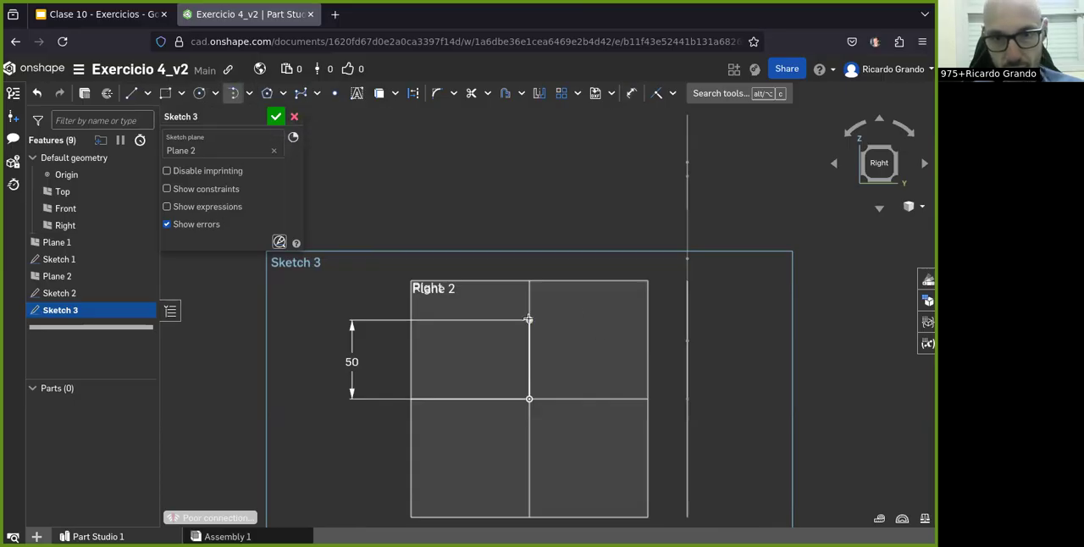
click(685, 160)
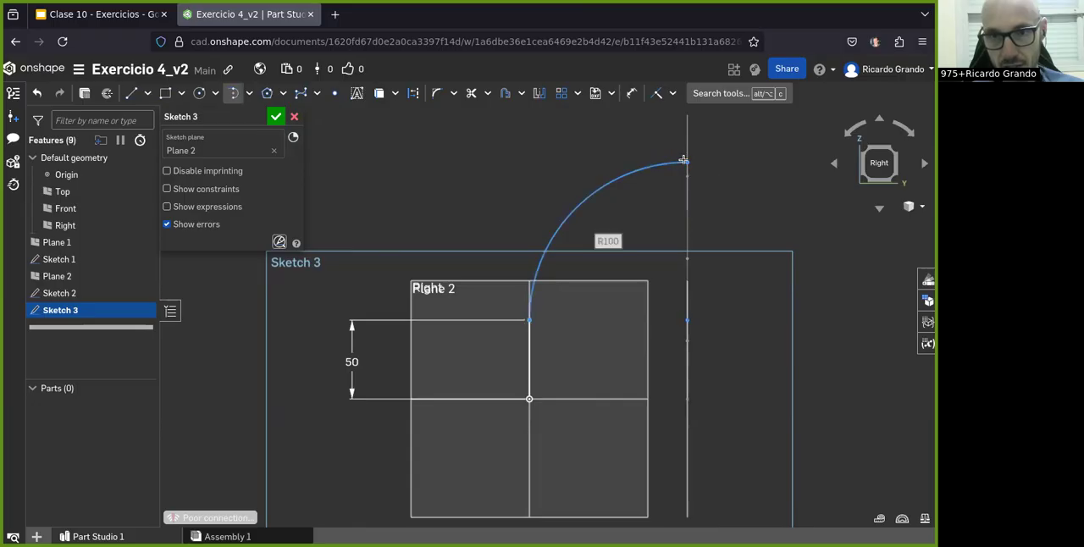
key(Escape)
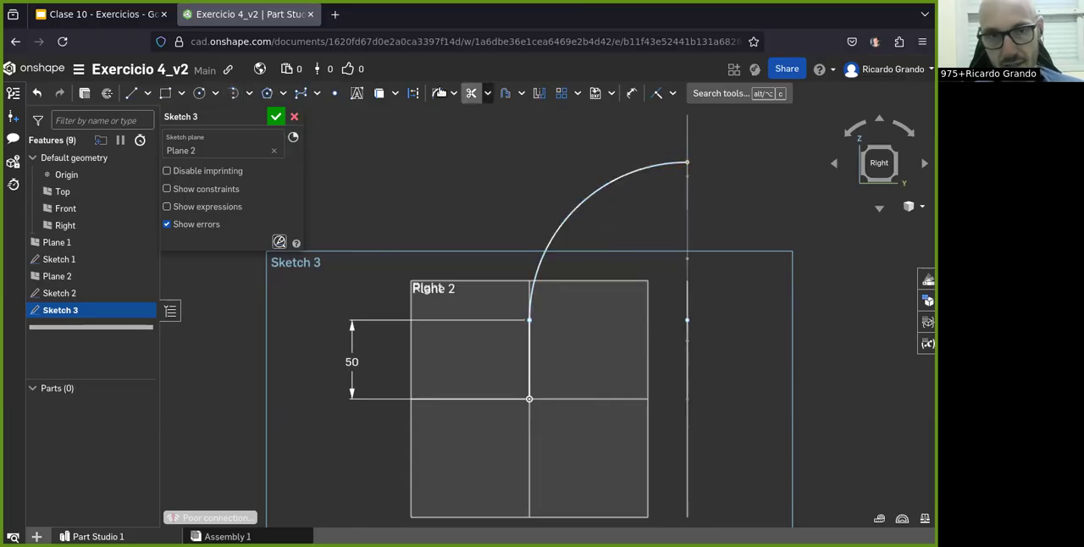
Step: Dimension the tangent arc's radius and accept the sketch on Plane 2
mouse_move(505, 280)
right_down()
mouse_move(549, 276)
mouse_move(499, 276)
right_up()
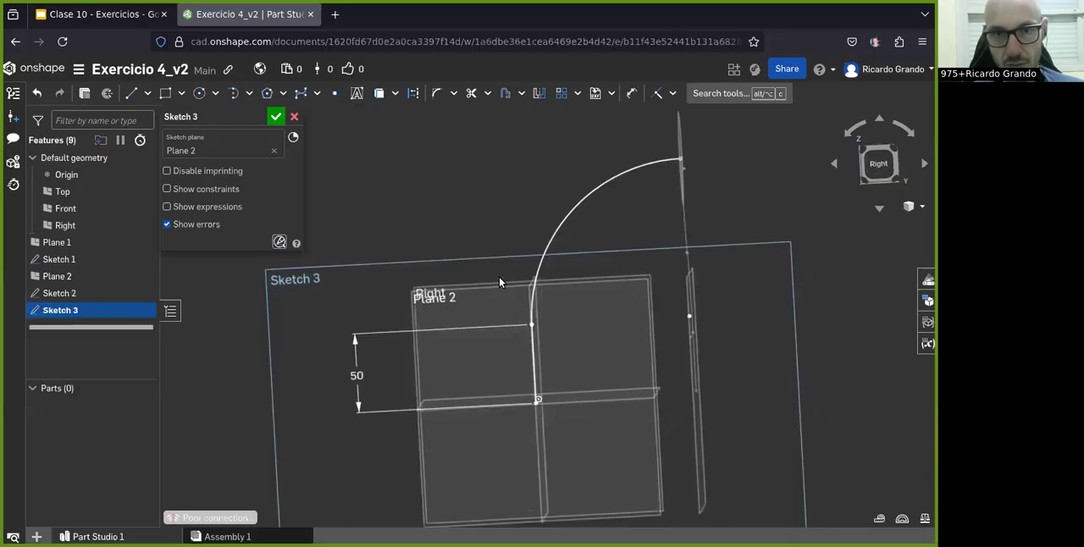
click(632, 92)
click(576, 198)
click(537, 159)
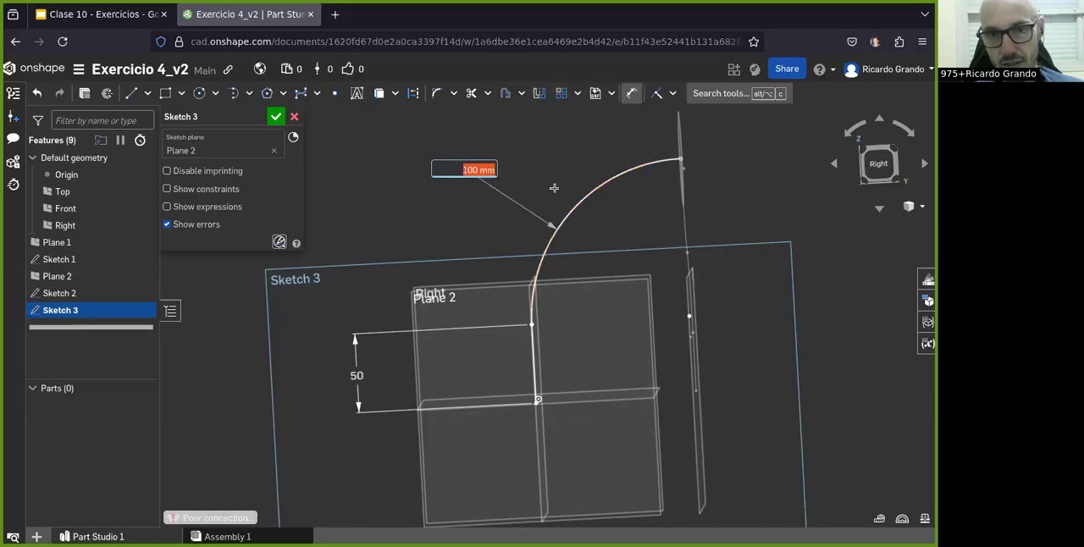
click(276, 116)
Step: Highlight Sketch 2 and Sketch 3 together and examine how the two path curves meet at the profile circle
mouse_move(349, 271)
right_down()
mouse_move(472, 273)
mouse_move(463, 293)
mouse_move(469, 263)
mouse_move(460, 277)
right_up()
click(94, 293)
shift+click(72, 310)
right_drag(504, 314, 545, 378)
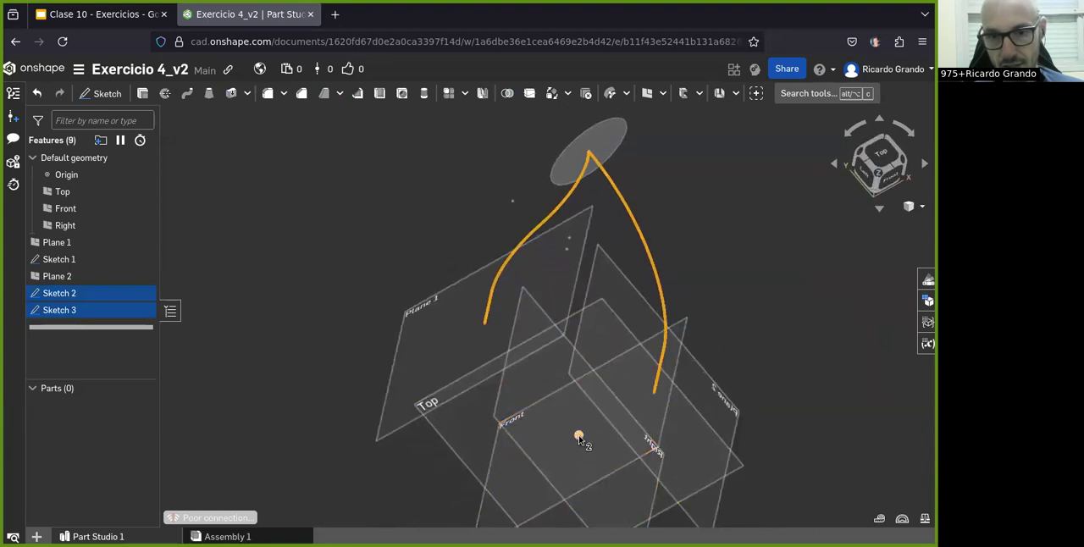
click(315, 178)
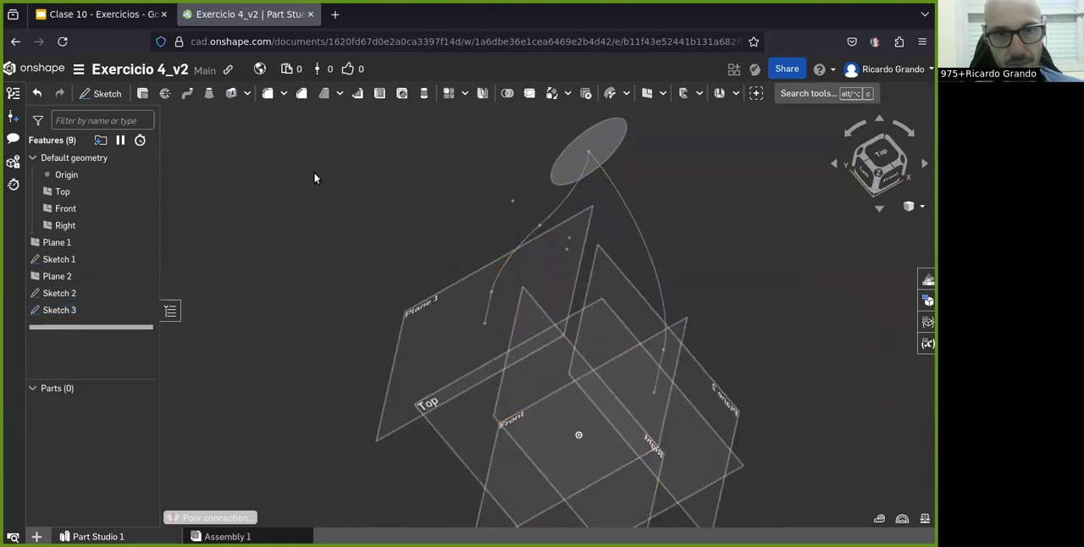
click(626, 95)
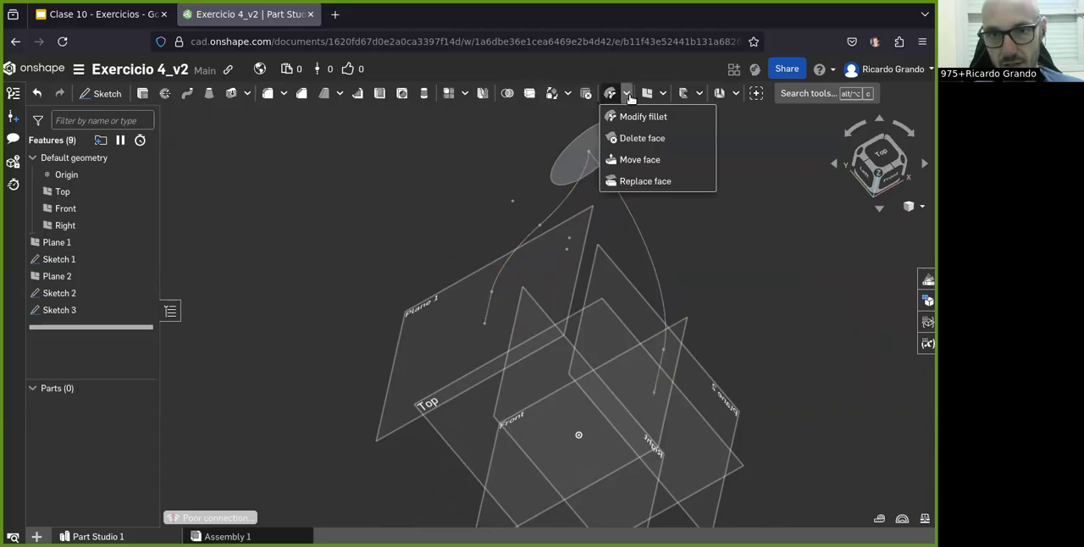
click(630, 99)
click(569, 96)
click(756, 184)
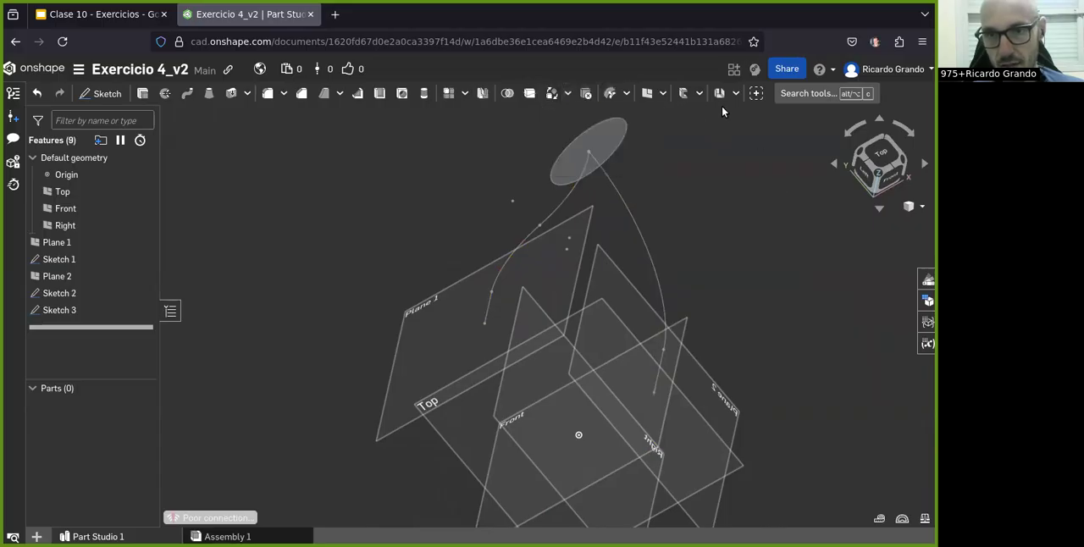
click(701, 95)
Step: Create a projected curve from two sketches, using Sketch 2 as the first sketch and Sketch 3 as the second
click(663, 93)
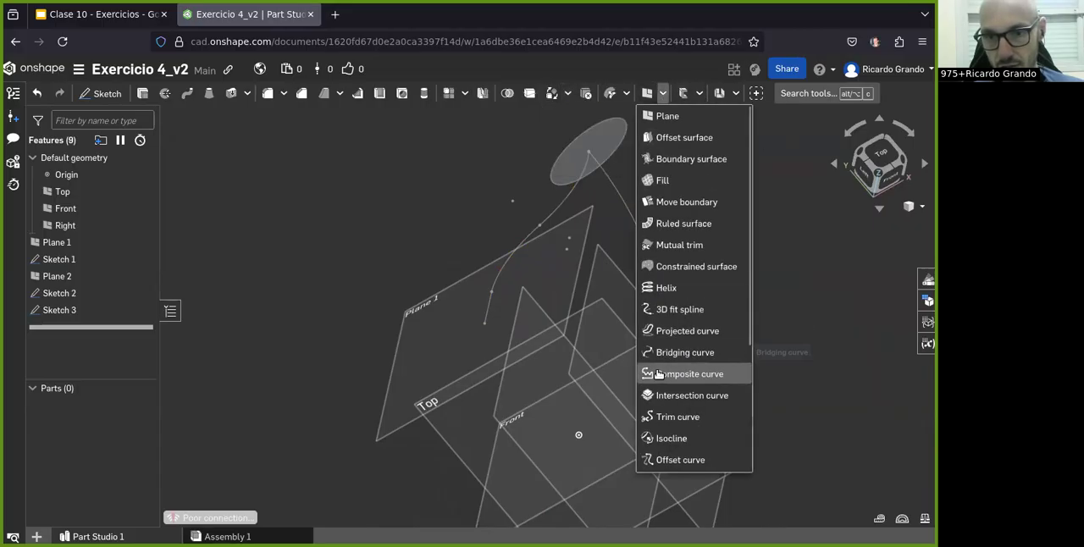
scroll(684, 284, down, 2)
scroll(688, 176, up, 2)
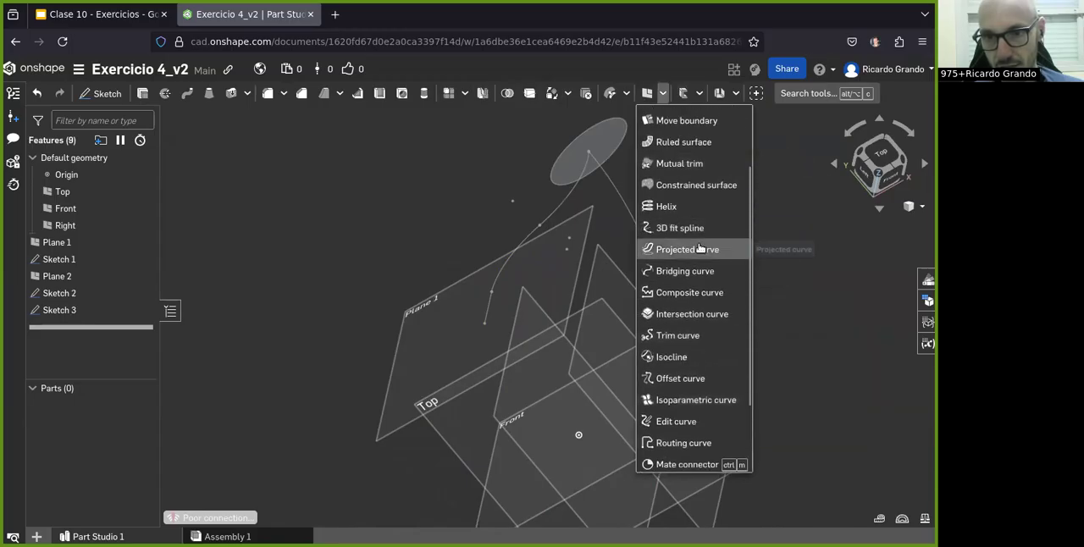
click(700, 251)
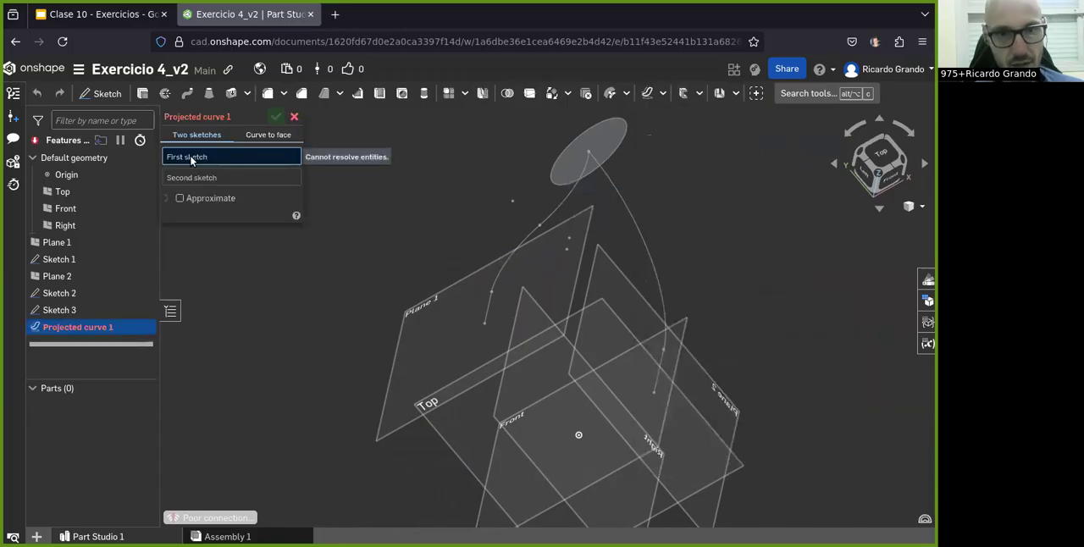
click(48, 294)
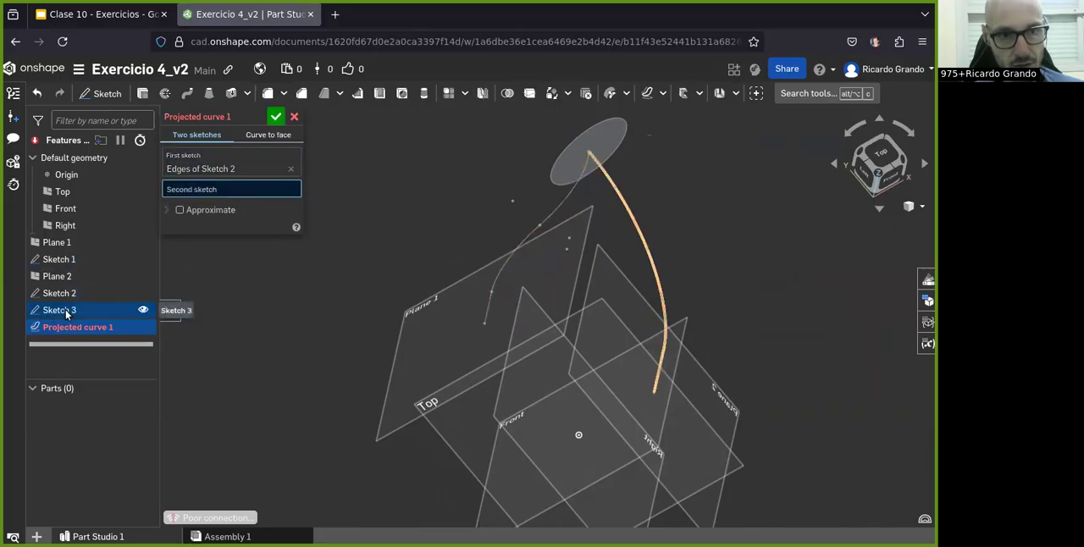
click(73, 311)
mouse_move(530, 436)
right_down()
mouse_move(511, 427)
mouse_move(544, 431)
mouse_move(663, 327)
right_up()
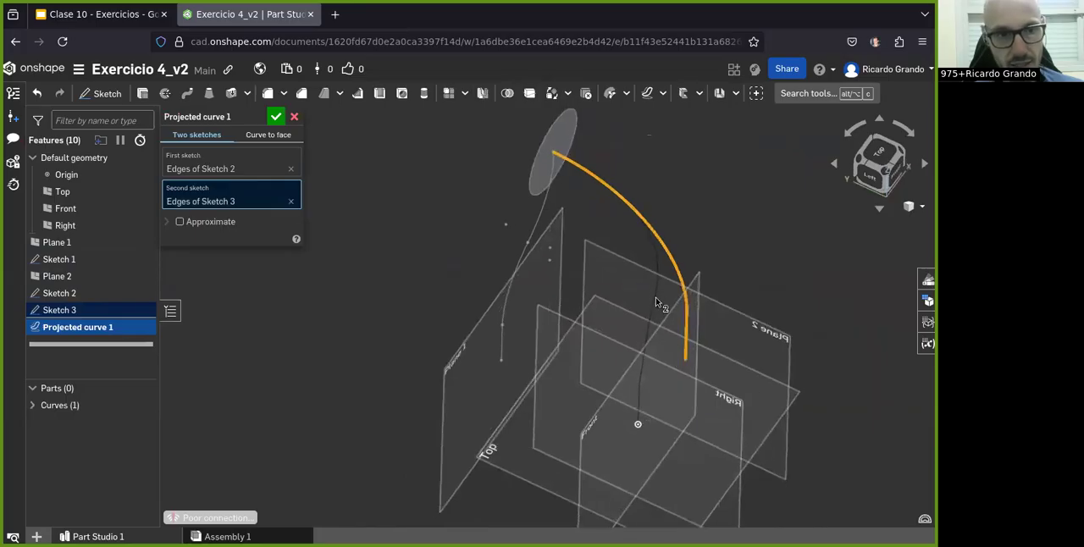
right_drag(642, 337, 643, 300)
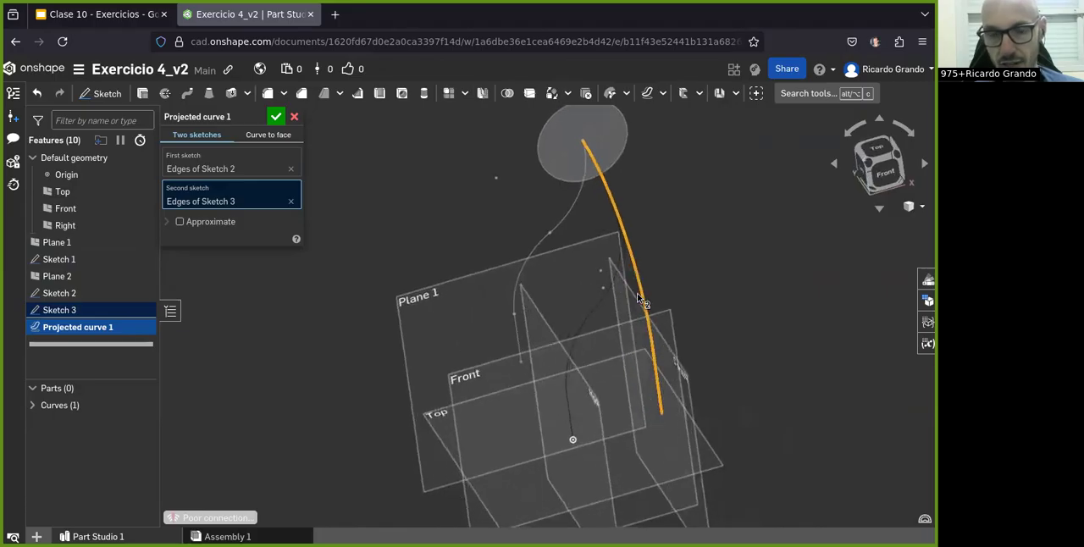
click(275, 120)
mouse_move(430, 343)
right_down()
mouse_move(438, 360)
mouse_move(439, 268)
mouse_move(444, 322)
mouse_move(410, 366)
mouse_move(378, 334)
mouse_move(431, 288)
mouse_move(399, 301)
mouse_move(387, 345)
mouse_move(418, 317)
mouse_move(400, 294)
mouse_move(413, 338)
right_up()
right_drag(493, 283, 597, 315)
Step: Check the exercise drawing, then sweep the Sketch 1 circle along the projected curve as a new solid pipe
click(97, 23)
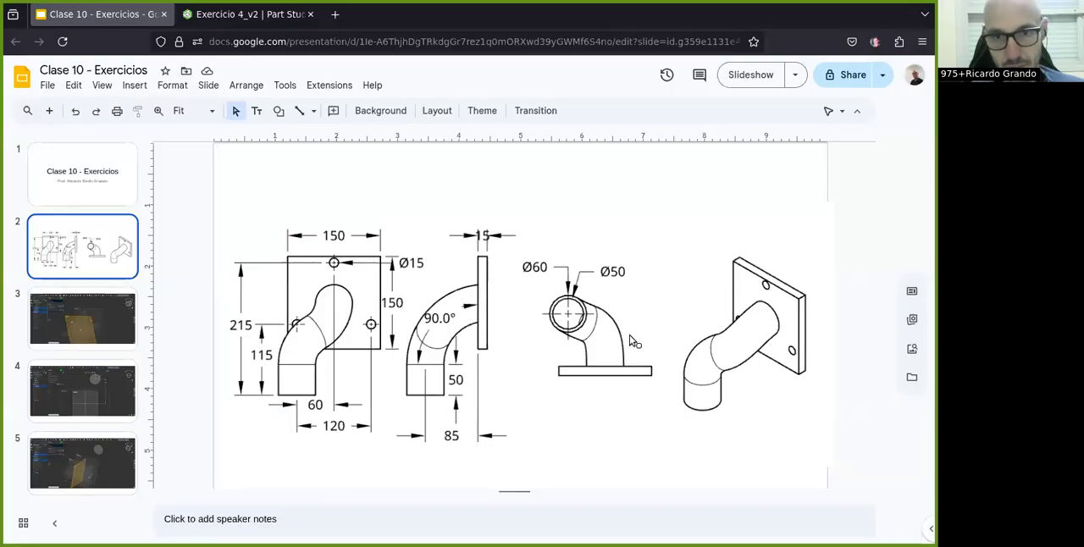
click(246, 14)
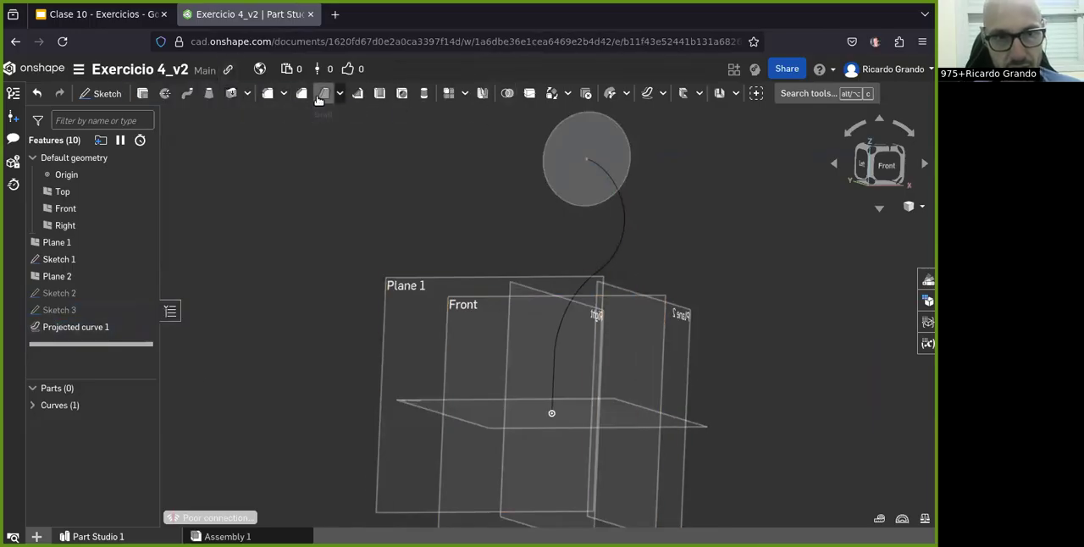
click(198, 99)
right_drag(549, 387, 370, 422)
click(180, 137)
right_drag(361, 427, 371, 434)
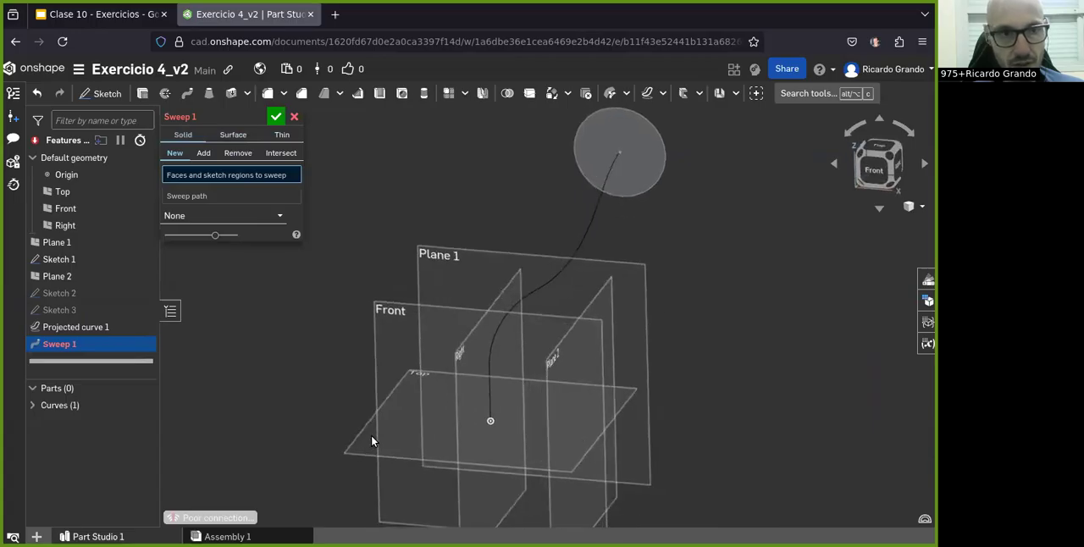
click(632, 125)
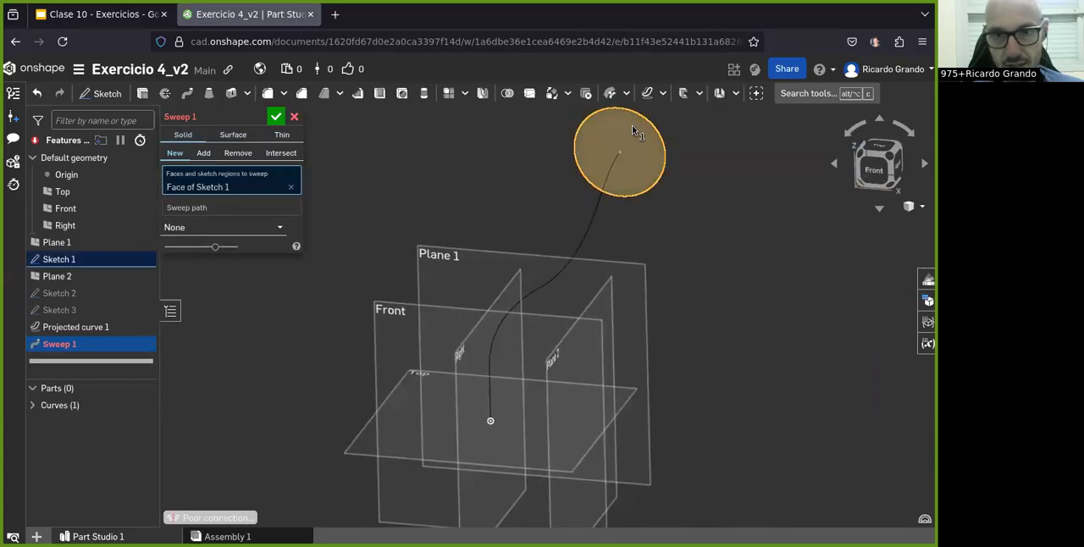
click(200, 209)
click(585, 231)
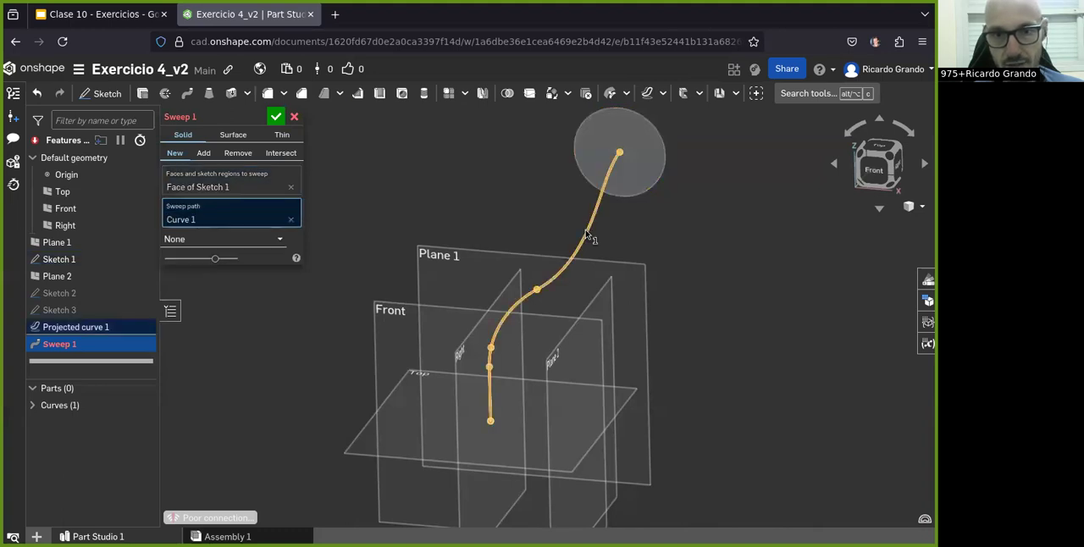
right_drag(586, 253, 515, 194)
click(276, 117)
scroll(554, 276, down, 4)
right_drag(555, 278, 586, 380)
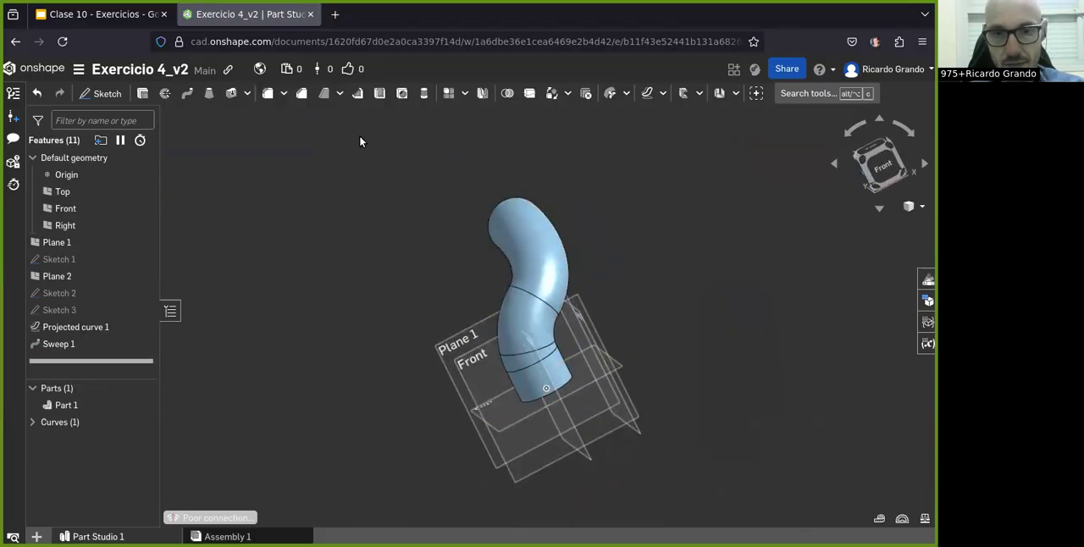
Step: Consult the flange in the Clase 10 drawing and start a new sketch on Plane 1 in Onshape
click(81, 14)
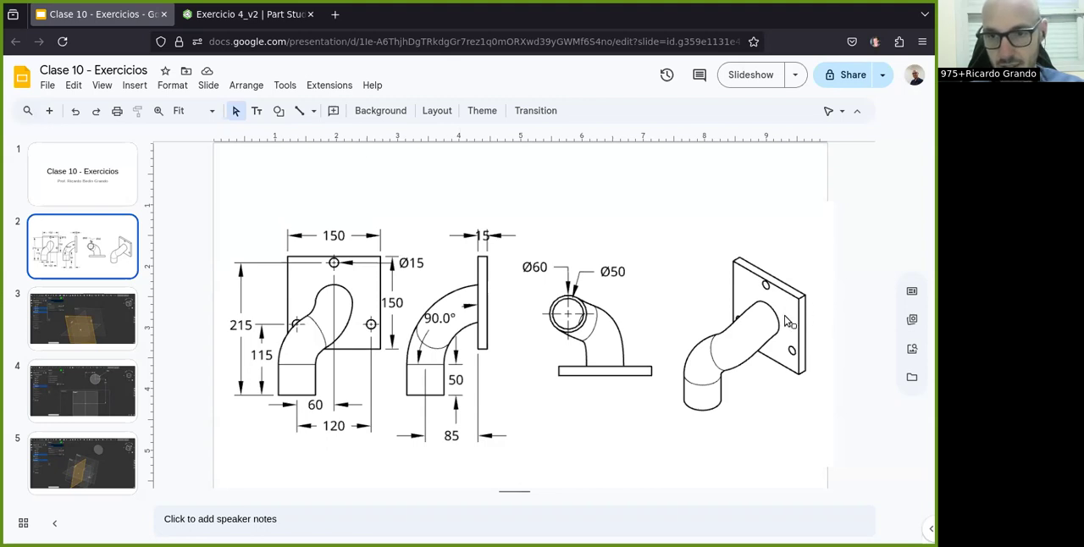
click(206, 22)
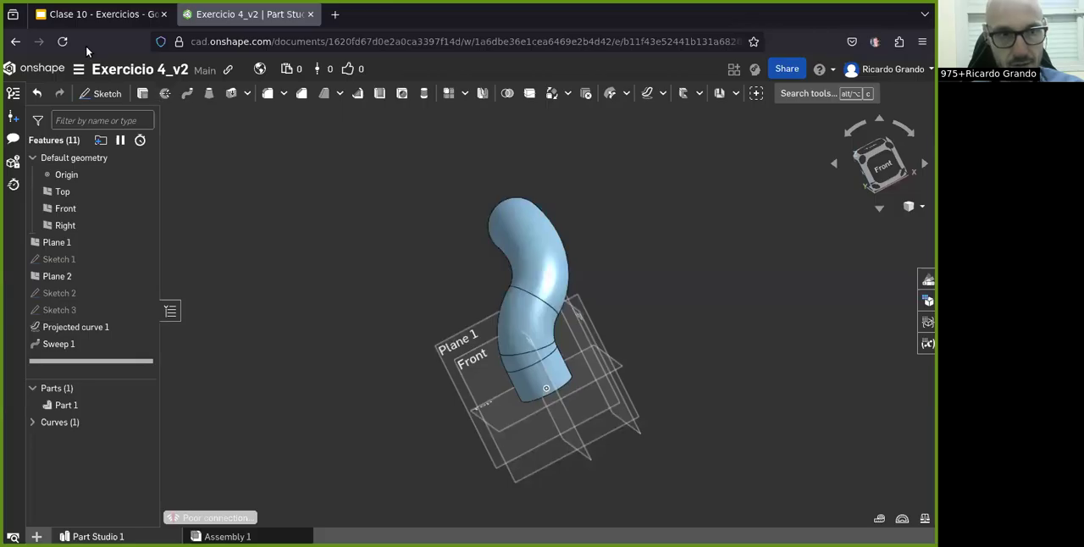
key(shift+1)
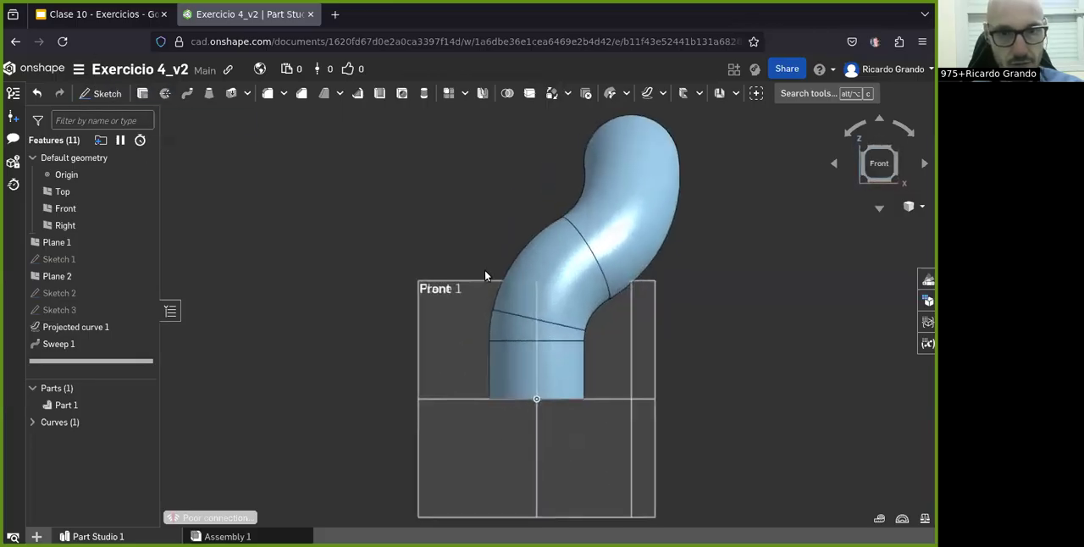
key(shift+7)
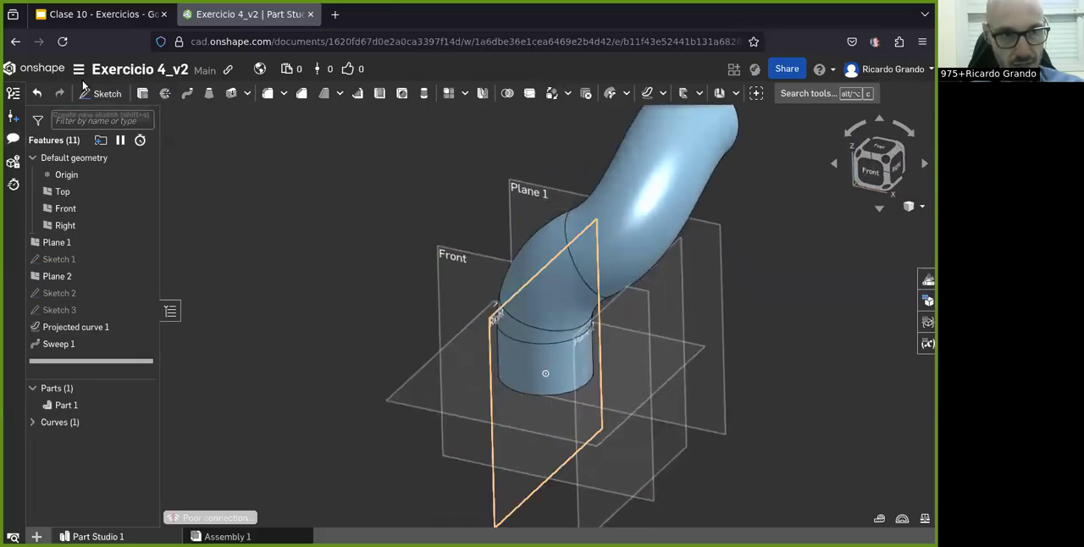
click(85, 90)
click(526, 201)
scroll(526, 207, down, 3)
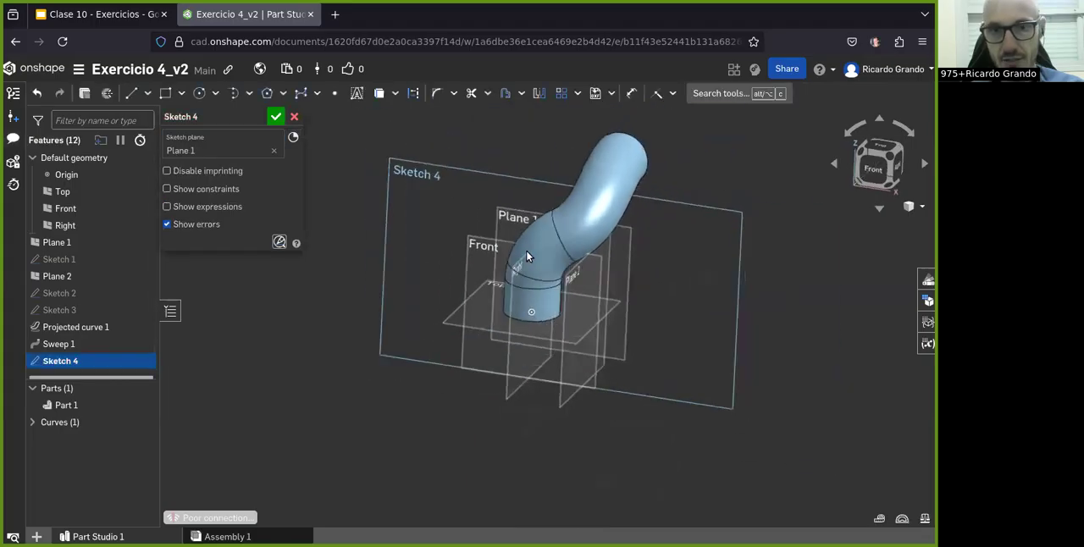
Step: Recheck the drawing and sketch a center-point rectangle about 175 mm wide and 149 mm high, centered on the pipe's profile circle
click(98, 14)
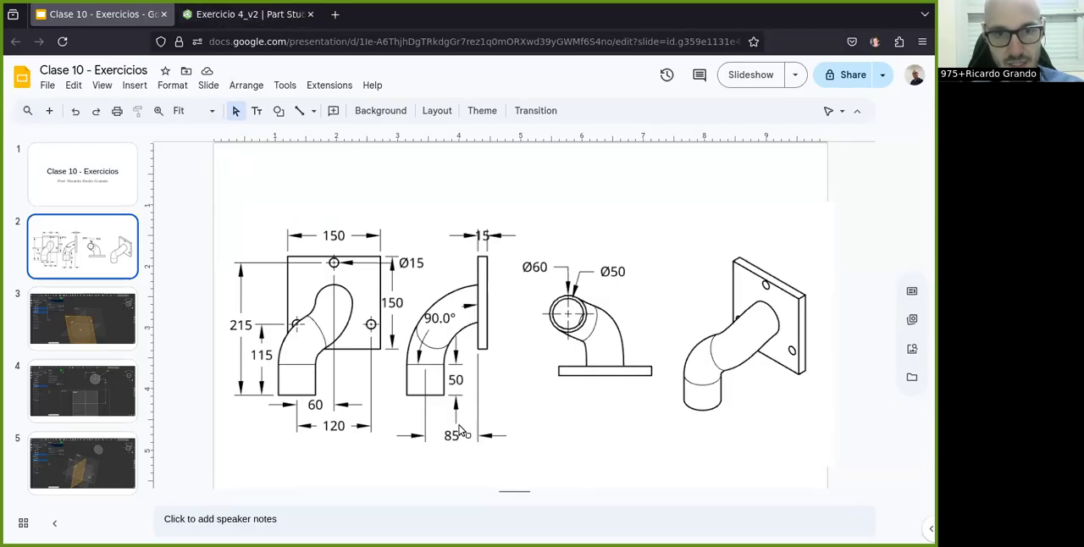
click(241, 15)
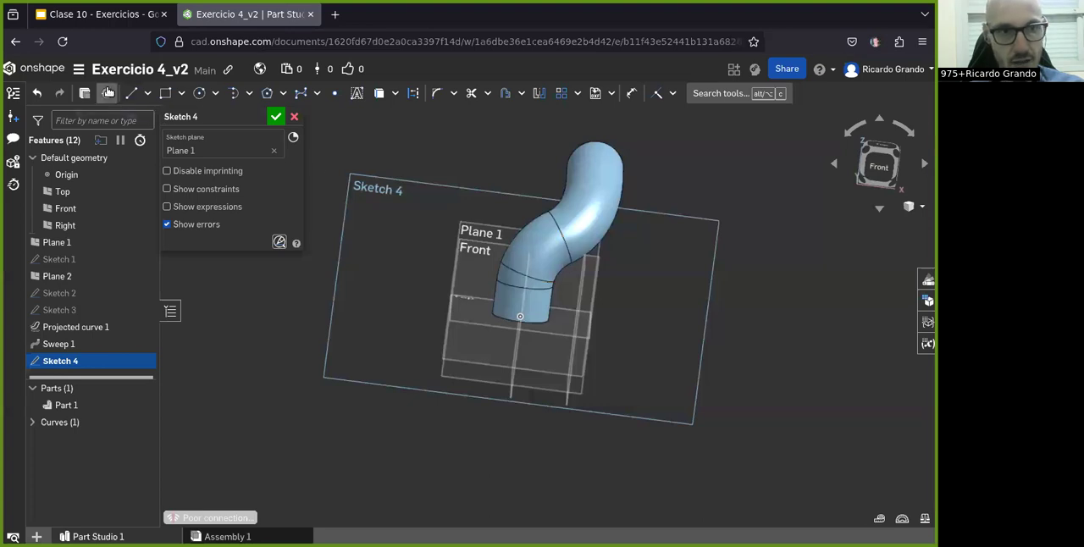
click(881, 174)
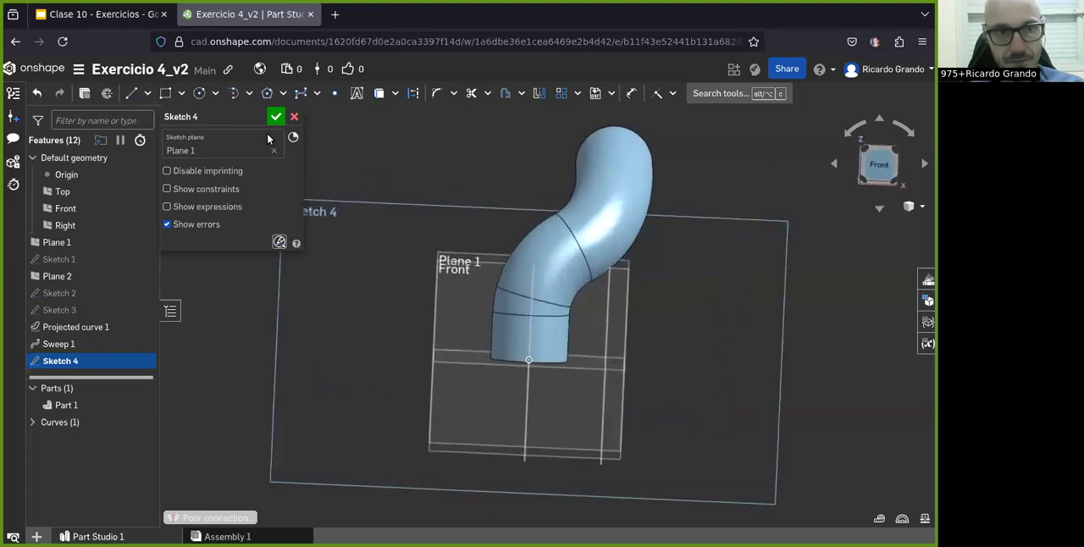
click(182, 94)
click(191, 115)
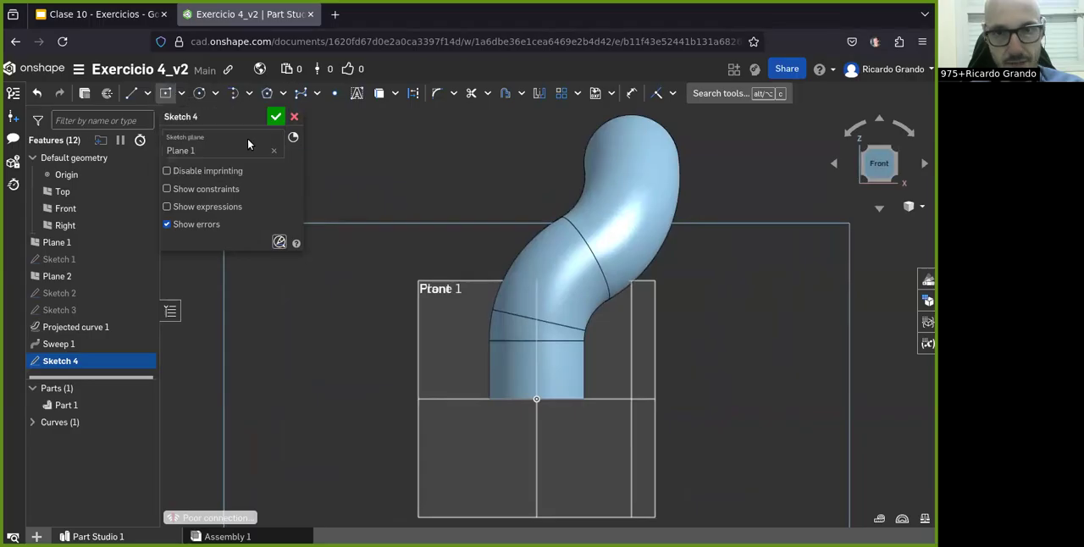
click(630, 161)
click(769, 279)
scroll(758, 294, down, 5)
scroll(813, 233, up, 4)
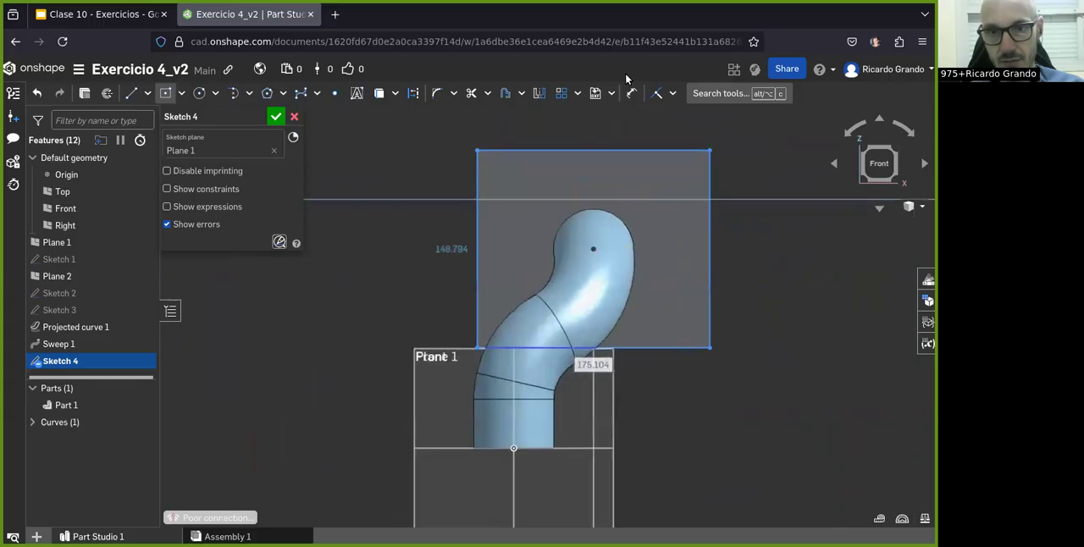
Step: Set both the height and the width of the flange rectangle to 150 mm
click(631, 93)
click(710, 237)
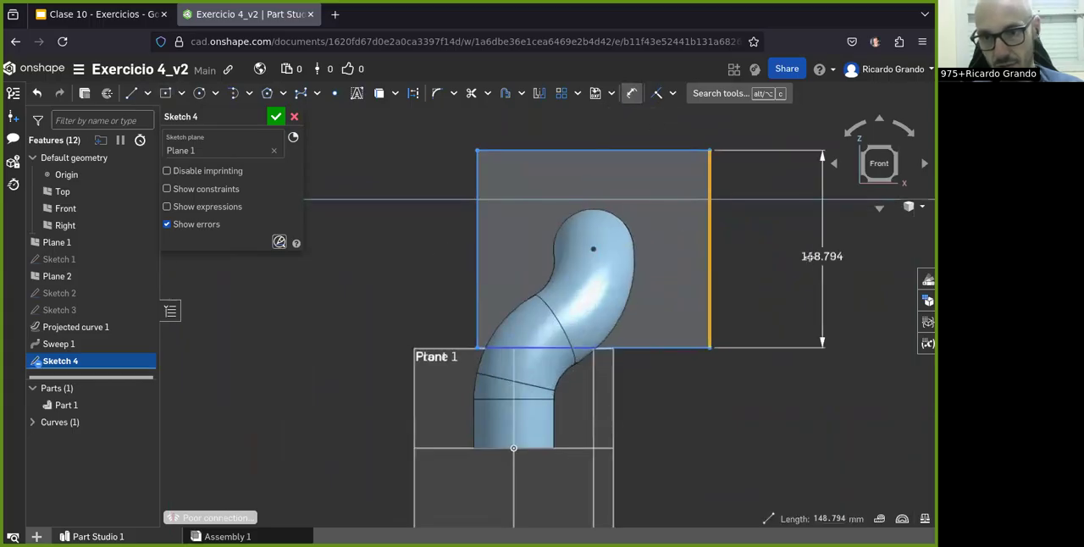
click(810, 254)
text(150)
key(Return)
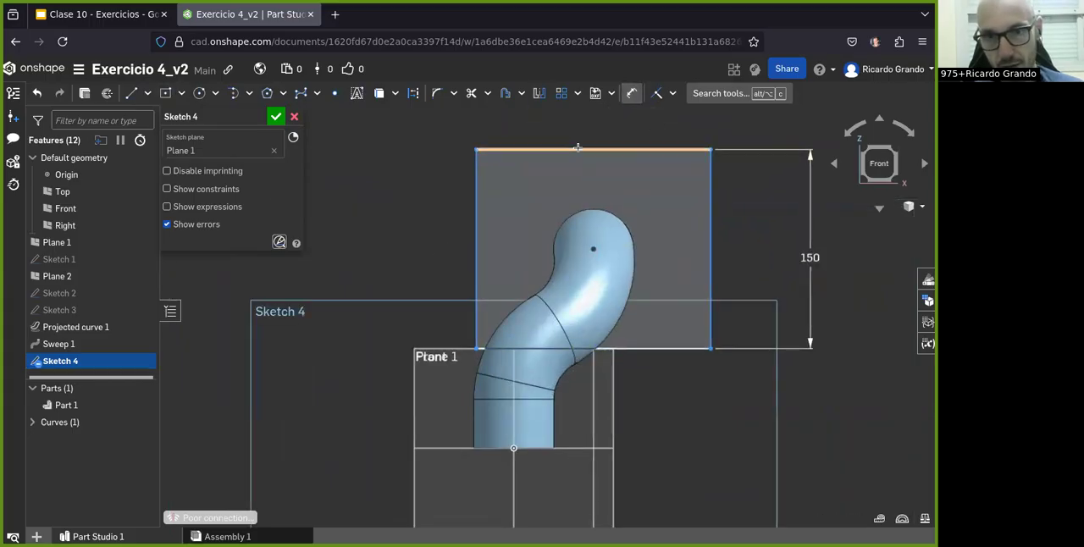
click(576, 150)
click(576, 125)
text(150)
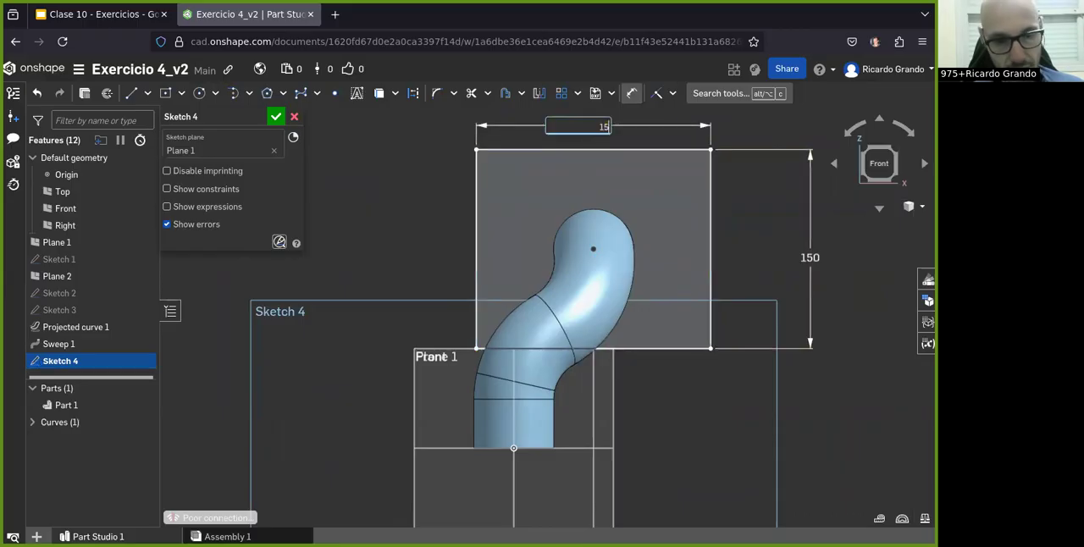
key(Return)
scroll(399, 331, down, 2)
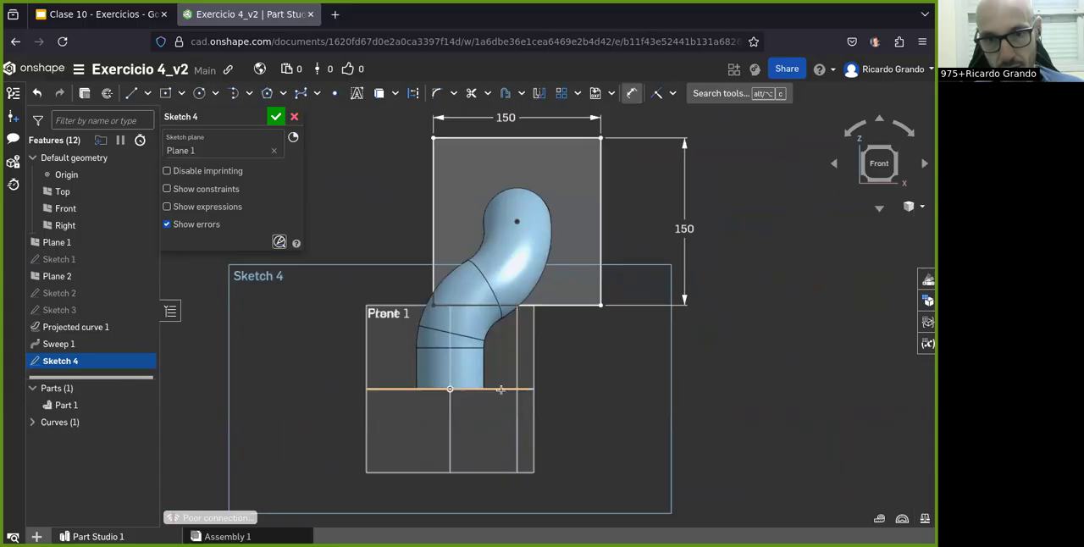
Step: Dimension the square's lower edge from the Top plane and its center from the Right plane, and accept the sketch
click(499, 390)
click(584, 304)
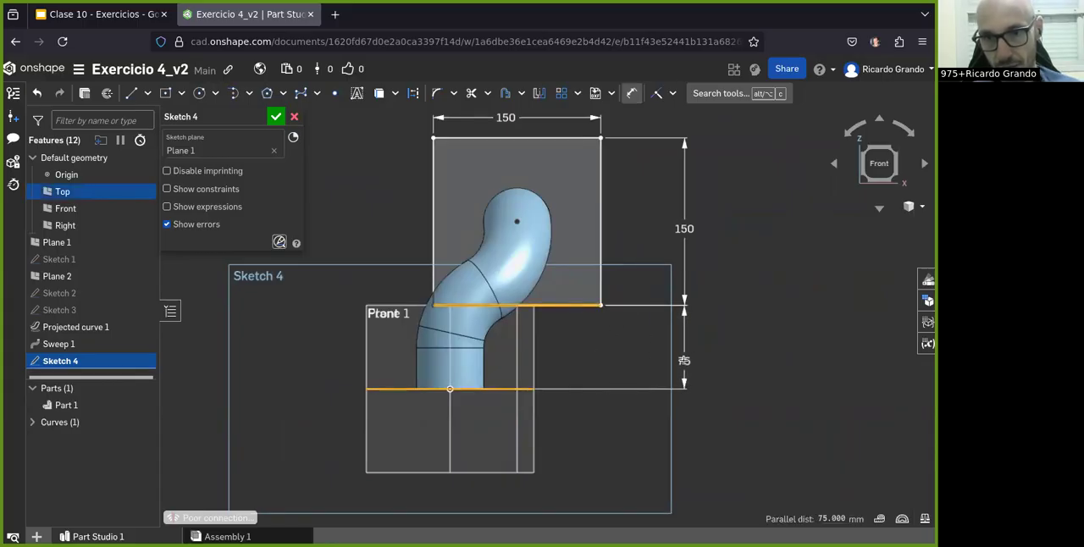
click(685, 359)
key(Return)
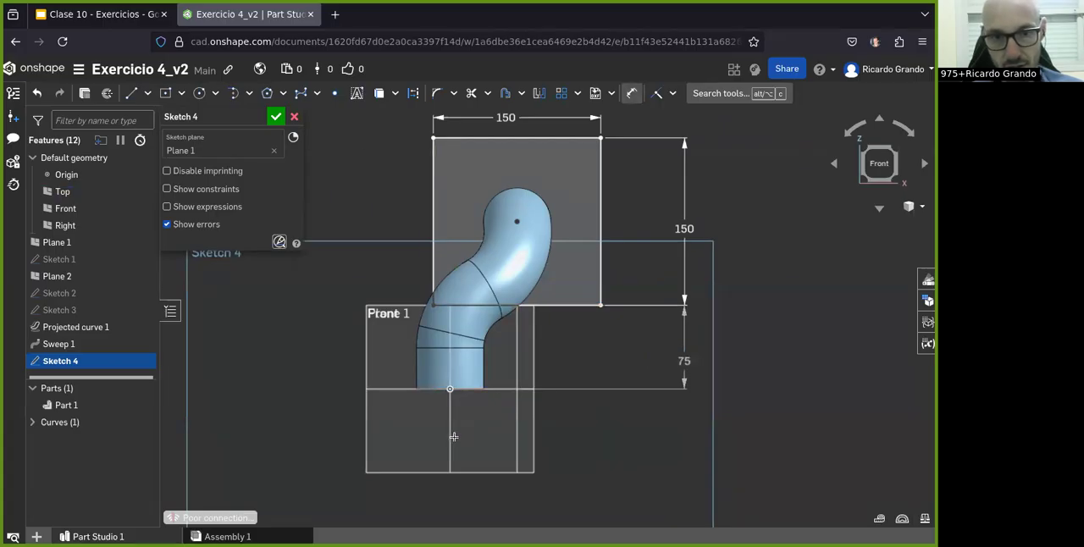
click(449, 436)
click(516, 222)
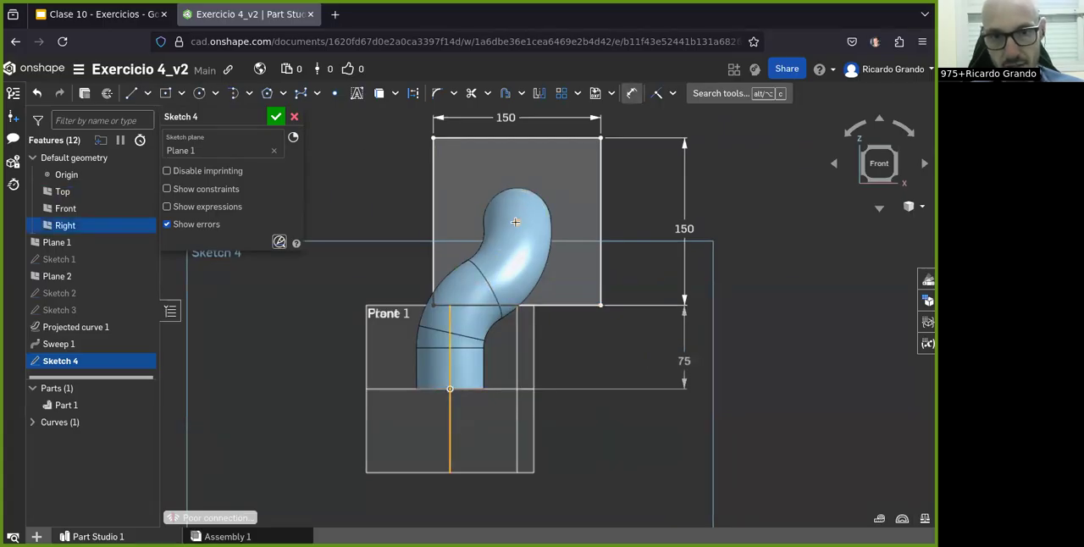
click(495, 433)
key(Return)
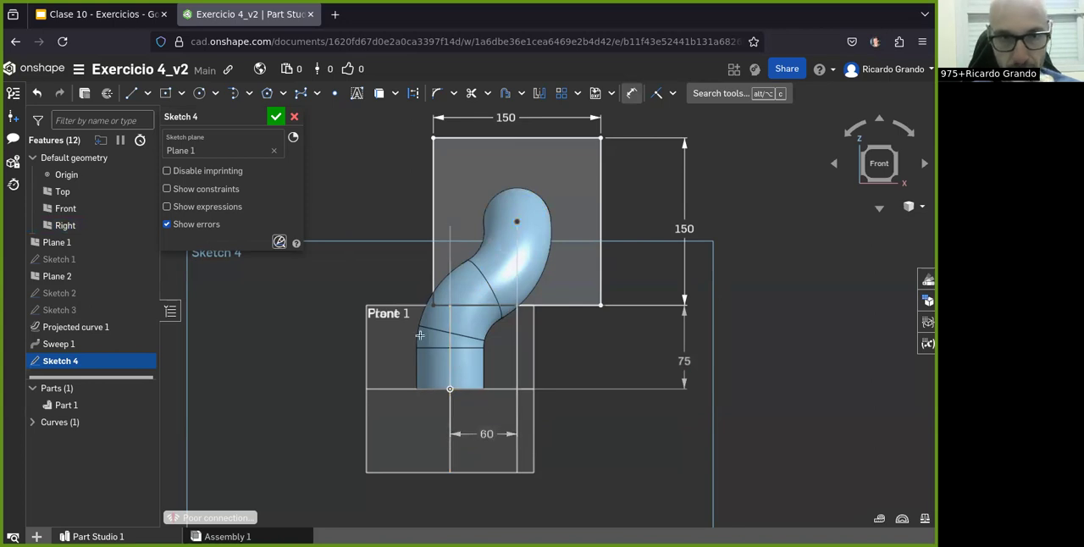
click(276, 116)
Step: Check the flange thickness in the Clase 10 drawing and extrude the square sketch 15 mm, adding it to the pipe in Onshape
mouse_move(423, 248)
right_down()
mouse_move(358, 259)
mouse_move(372, 237)
right_up()
click(105, 10)
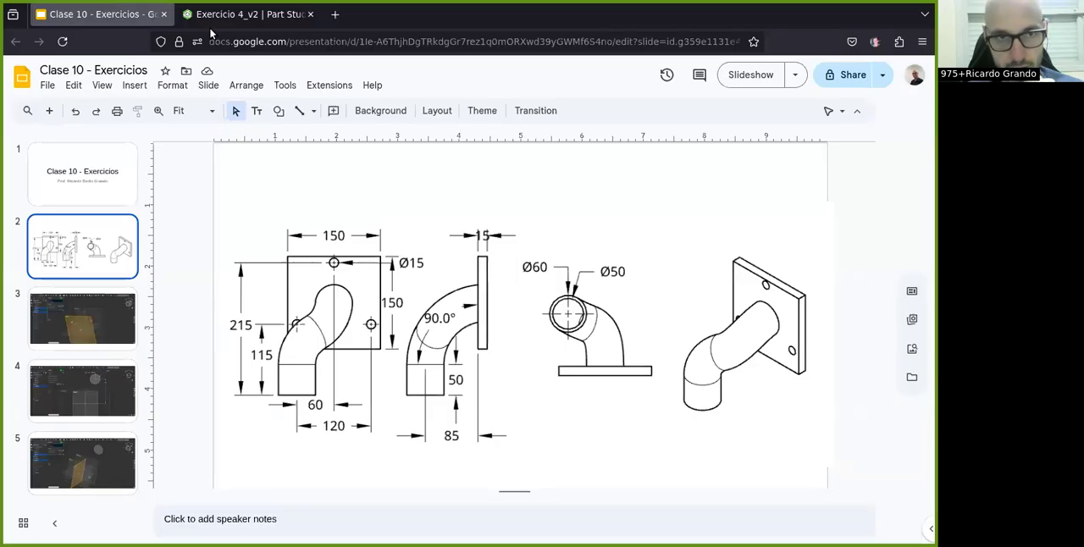
click(246, 14)
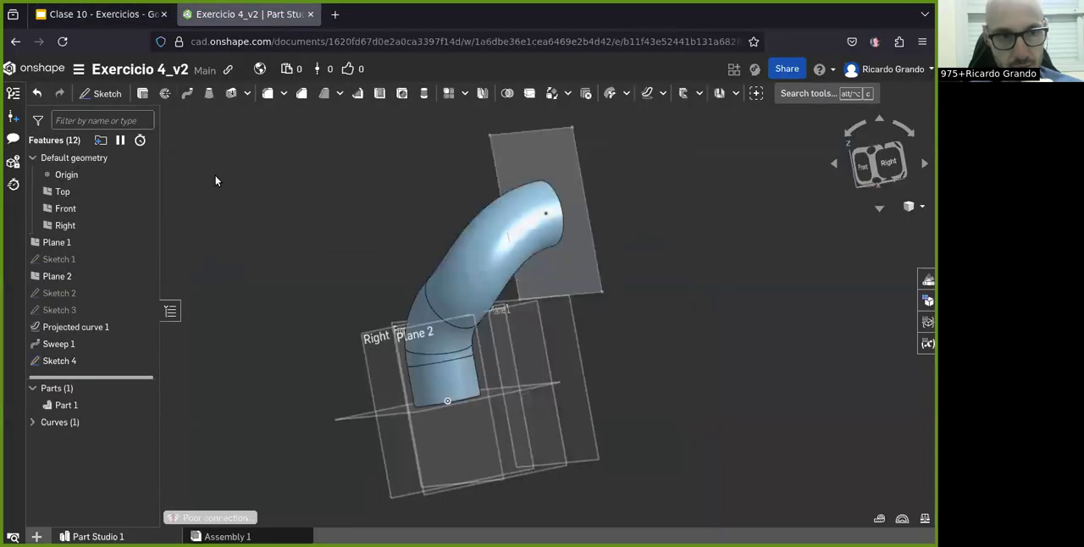
click(544, 146)
click(143, 93)
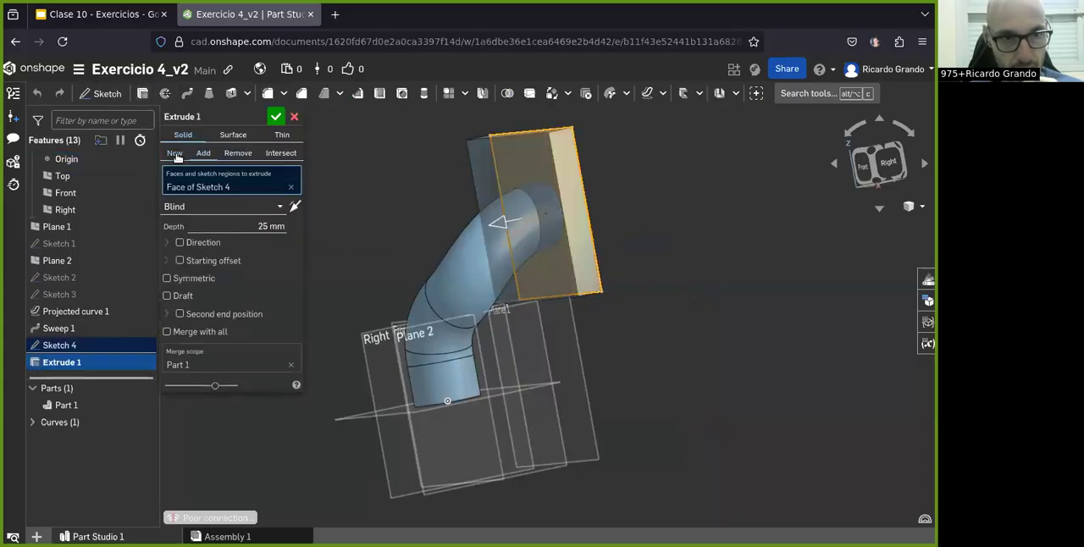
click(263, 226)
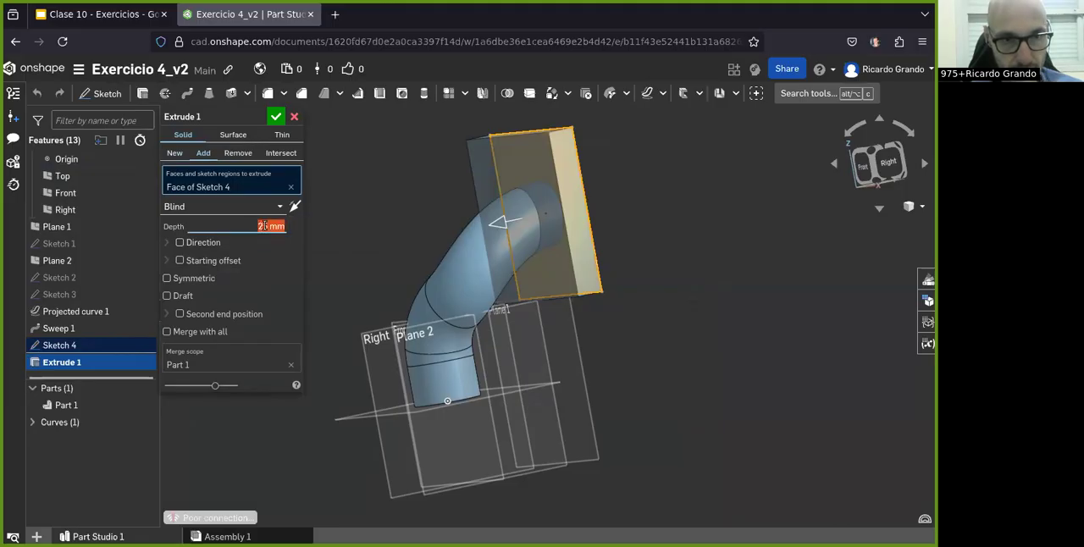
click(124, 15)
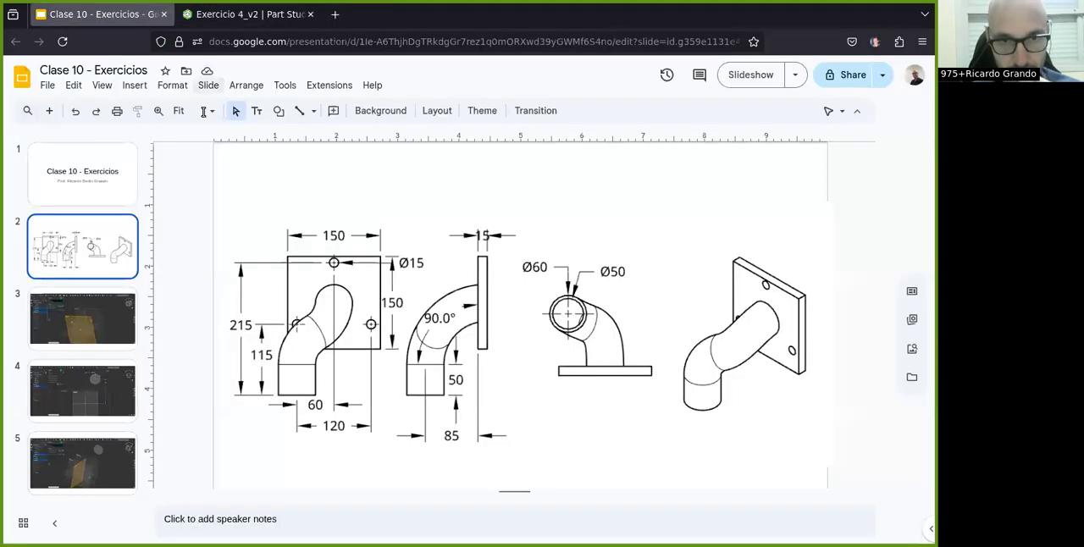
click(211, 18)
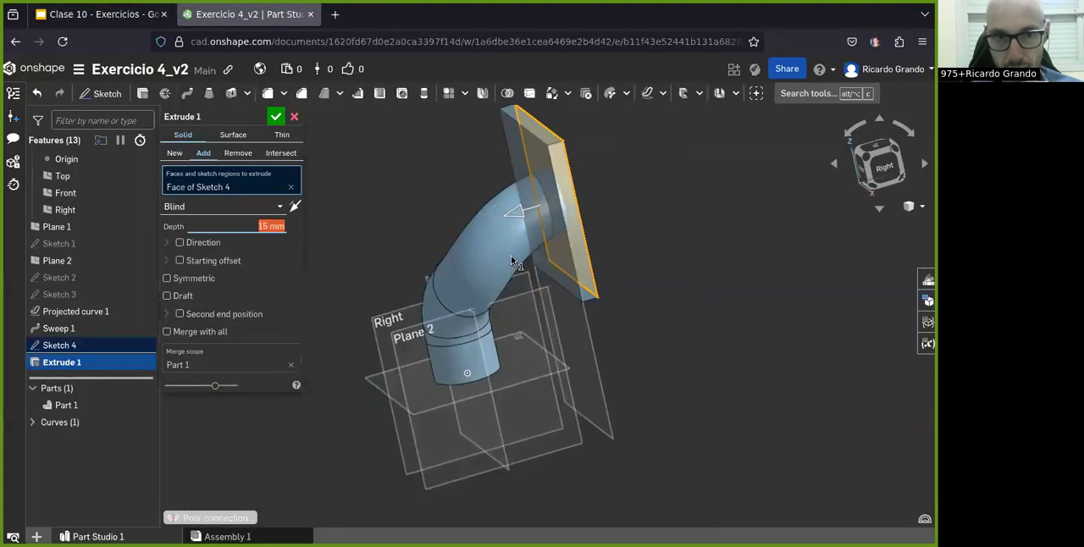
click(276, 116)
Step: Consult the flange holes in the Clase 10 drawing and start a new sketch on Plane 1 in Onshape, viewed from the front
right_drag(356, 152, 464, 254)
click(102, 23)
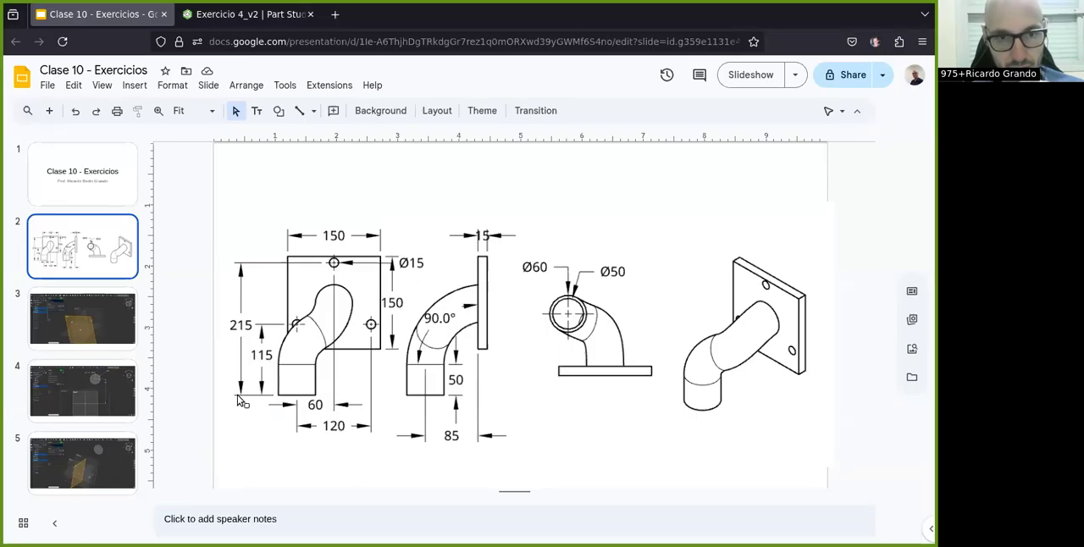
click(245, 13)
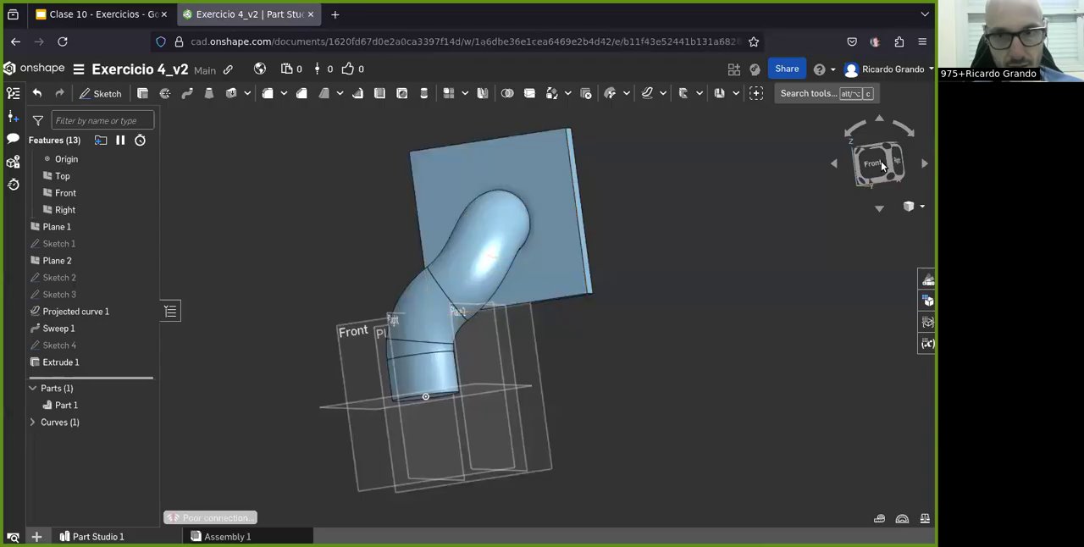
right_drag(468, 314, 407, 338)
click(101, 93)
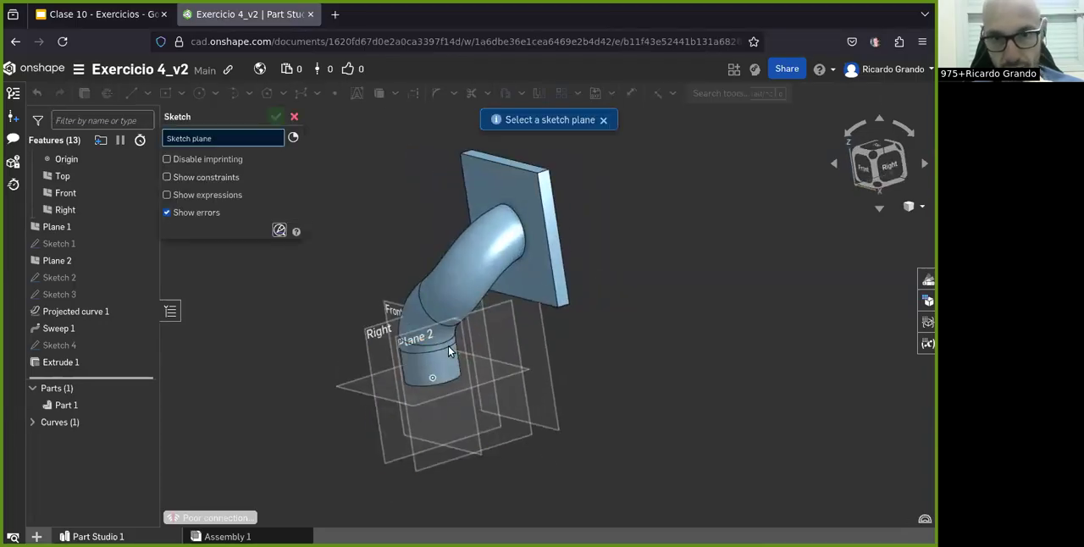
click(551, 398)
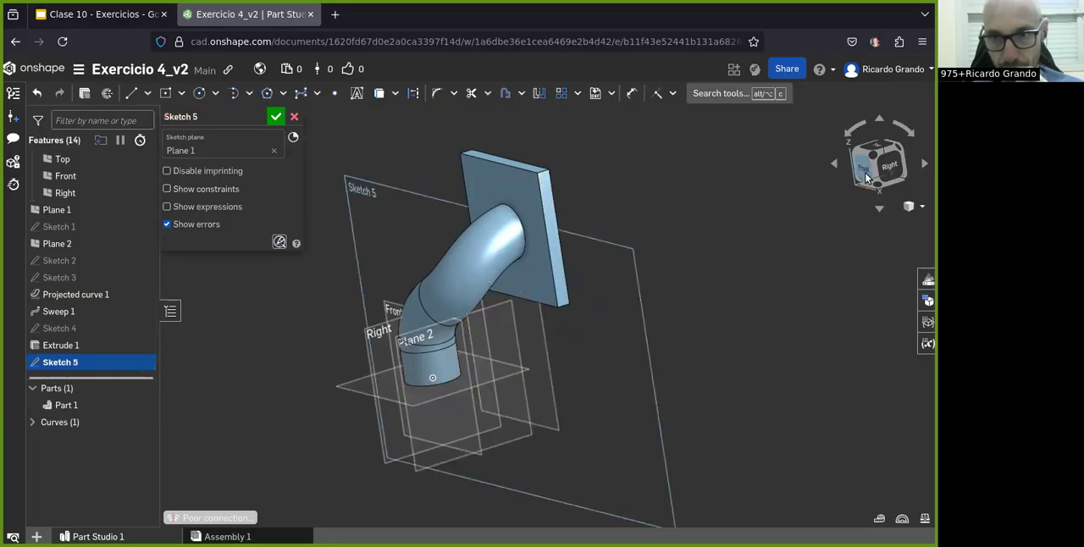
click(864, 169)
Step: Sketch a circle about 35 mm in diameter near the flange's upper edge and recheck the hole dimensions in the Clase 10 drawing
click(198, 94)
click(583, 131)
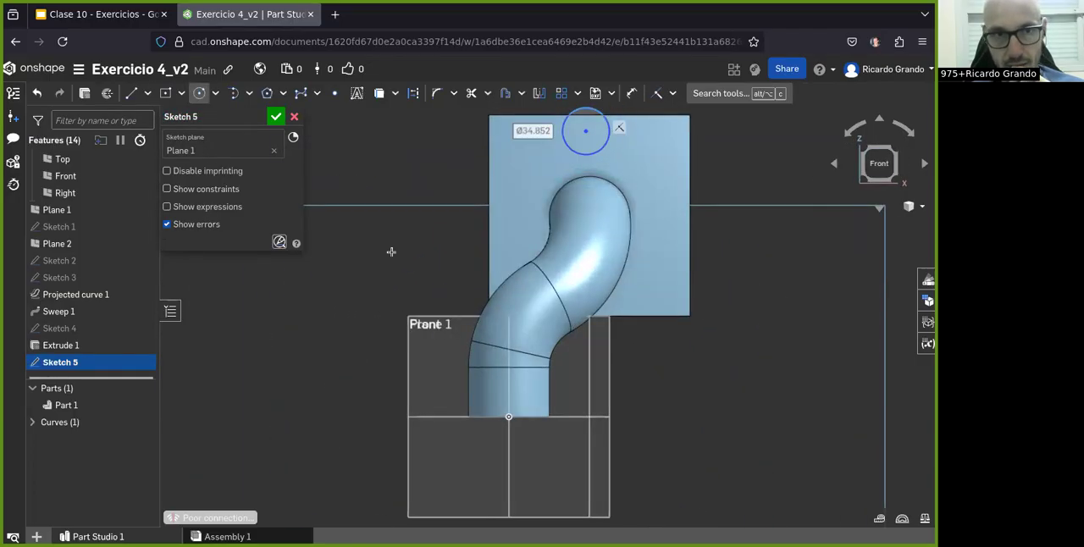
click(100, 14)
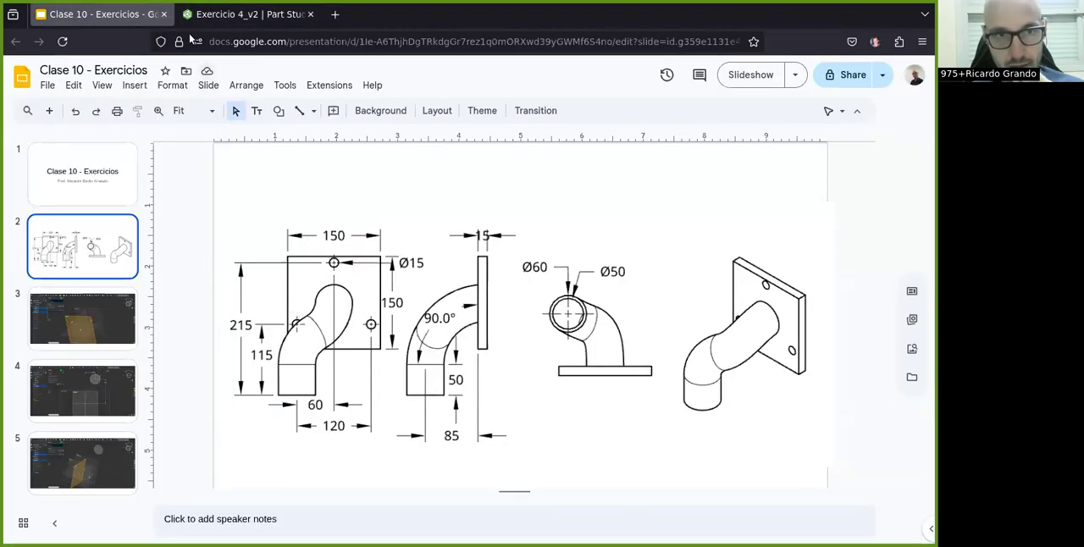
click(246, 14)
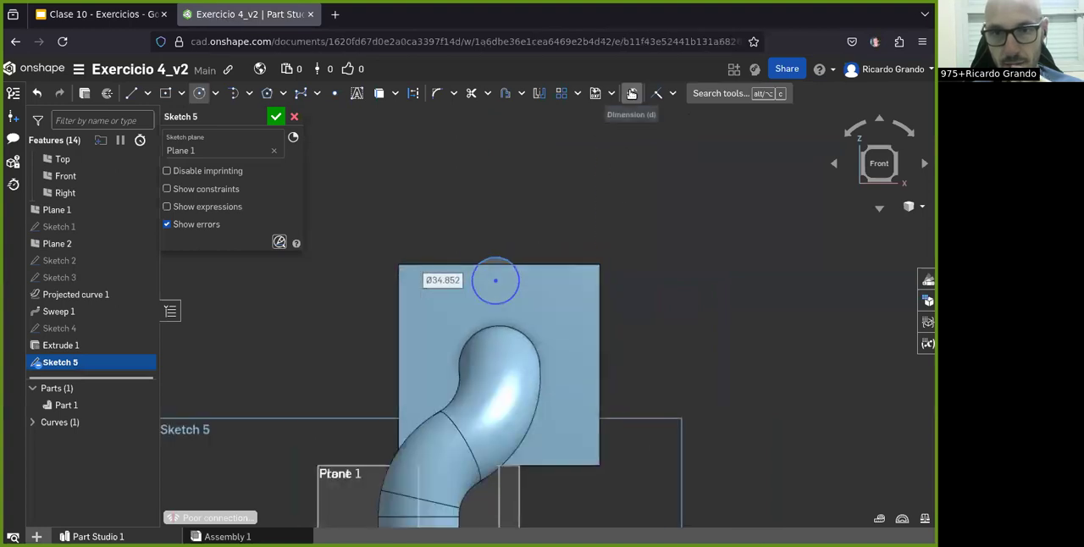
Step: Set the diameter of the circle near the flange's upper edge to 15 mm
click(631, 94)
click(511, 264)
click(593, 194)
text(1)
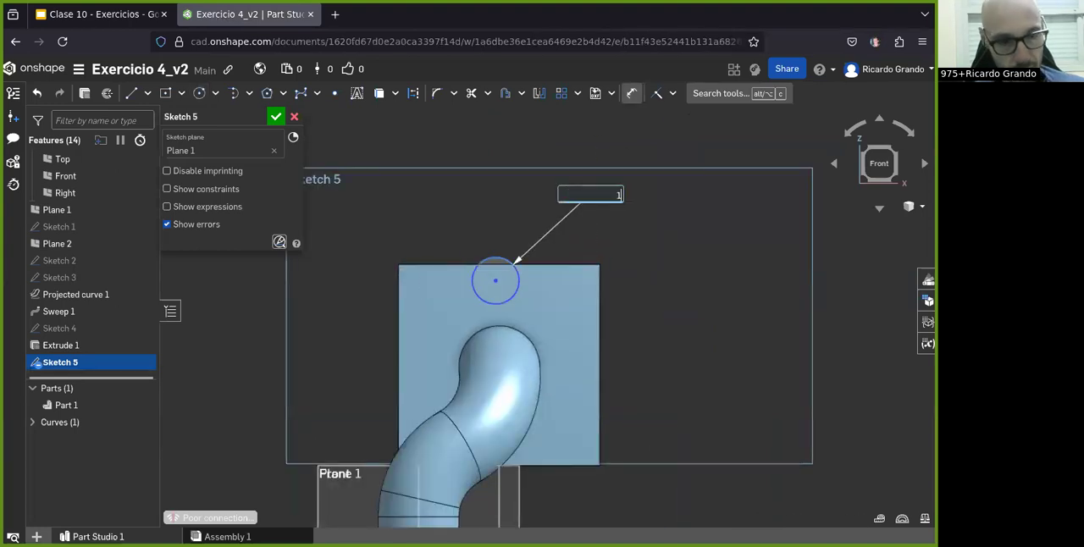
text(5)
key(Return)
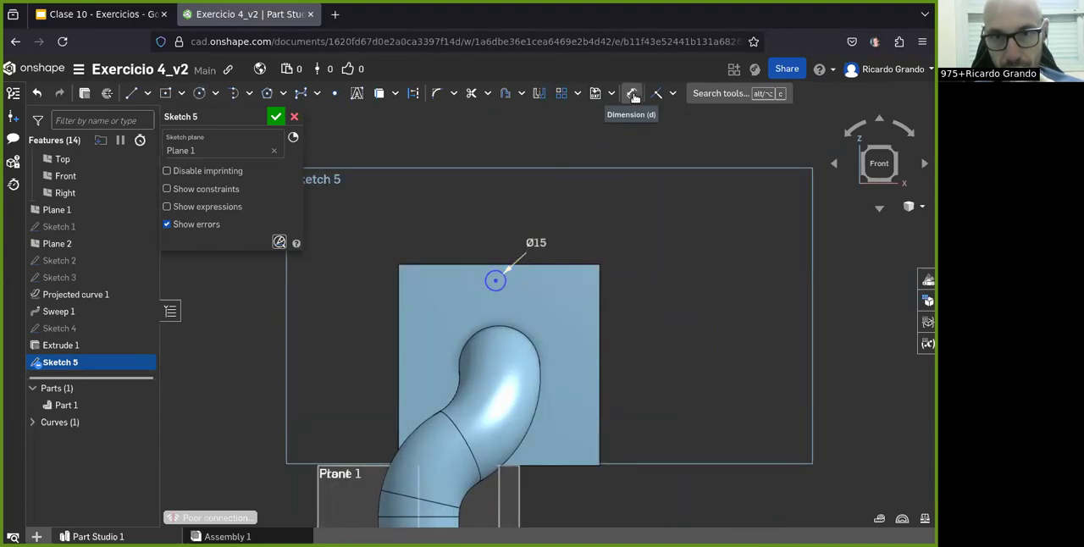
Step: Dimension the upper circle's center 215 mm above the Top plane
scroll(521, 289, down, 1)
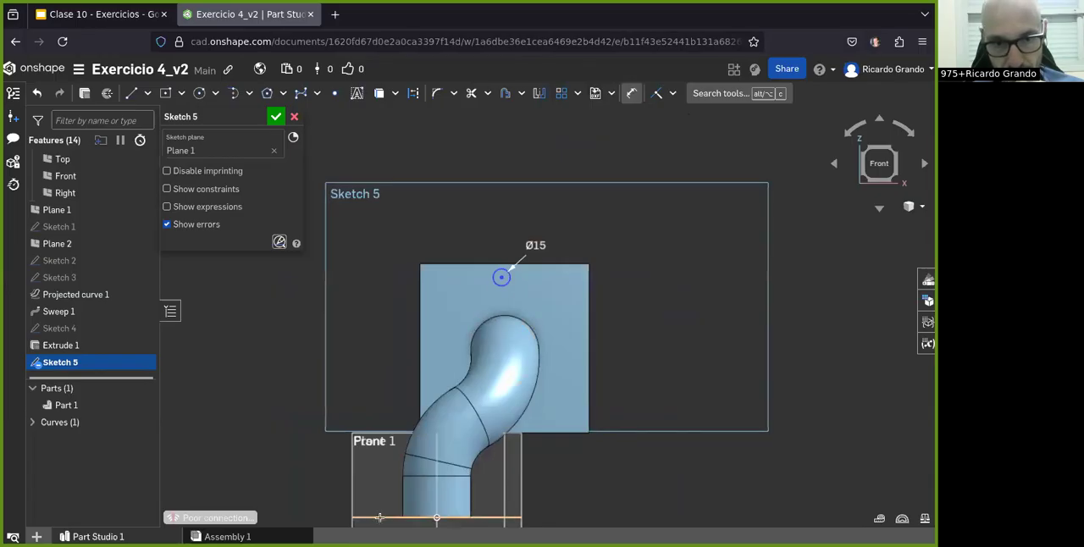
click(500, 277)
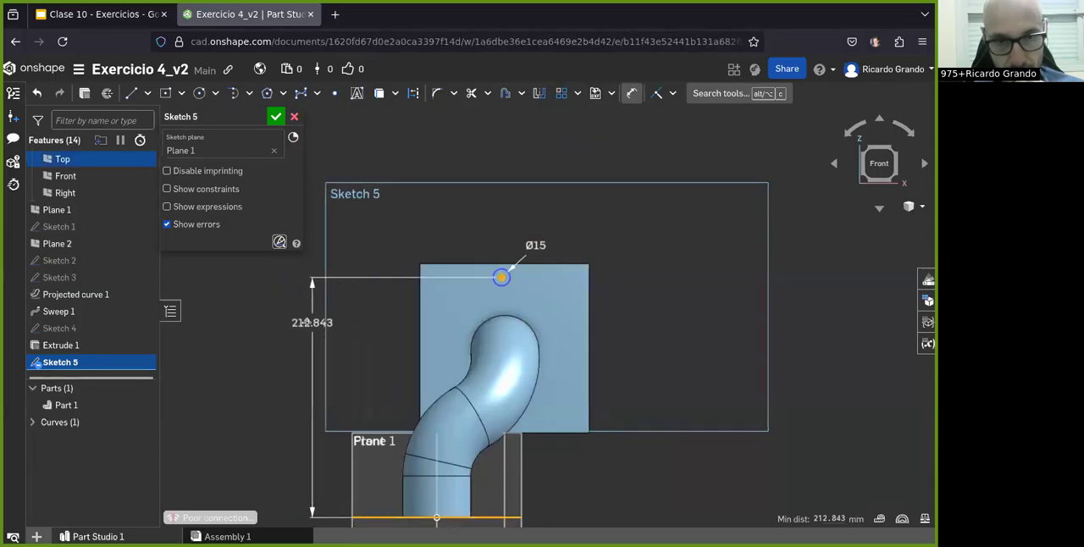
click(292, 339)
text(1)
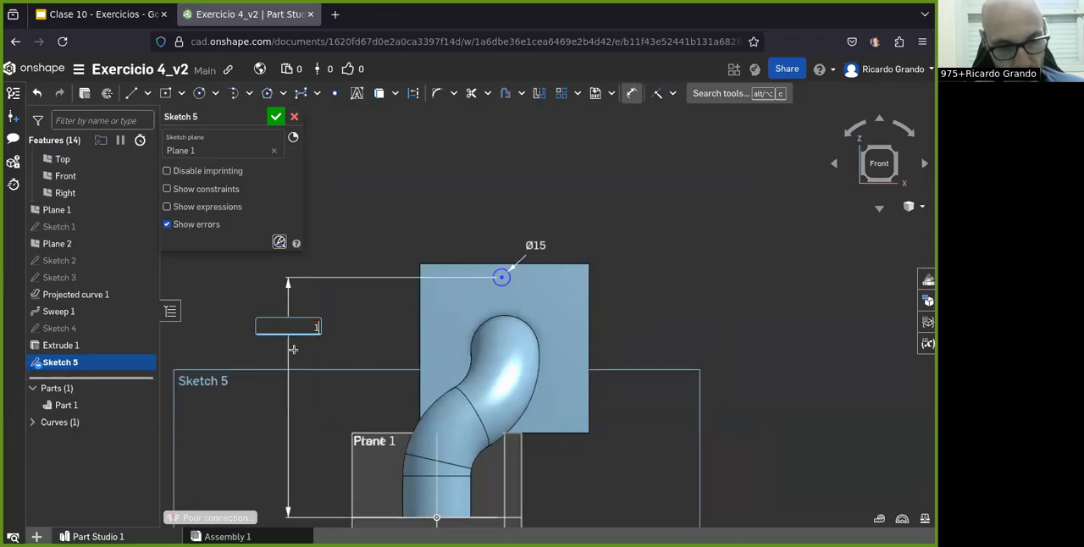
text(15)
key(Return)
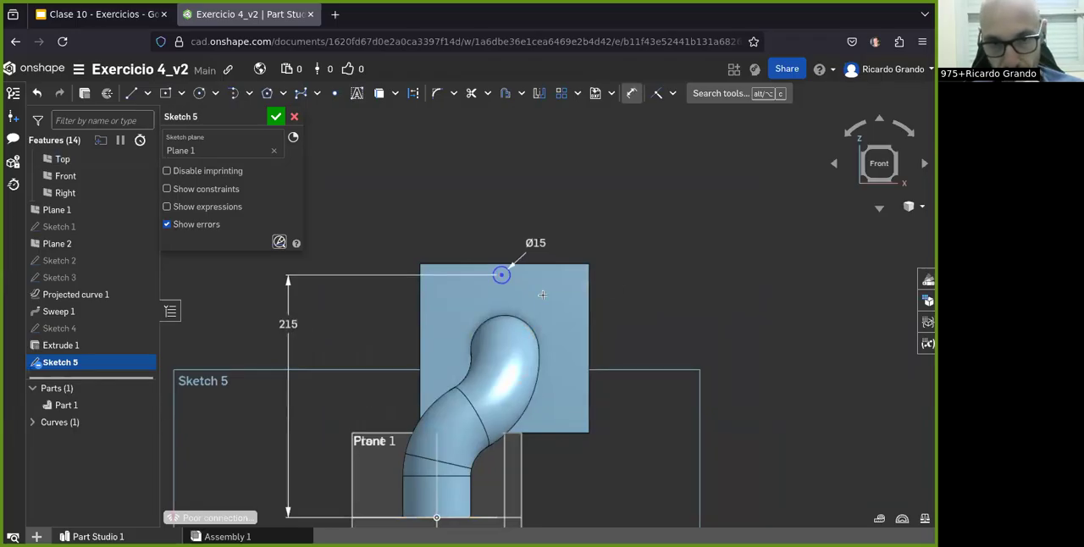
Step: Dimension the upper circle's center 60 mm horizontally from the Right plane
scroll(547, 325, down, 2)
scroll(508, 472, up, 3)
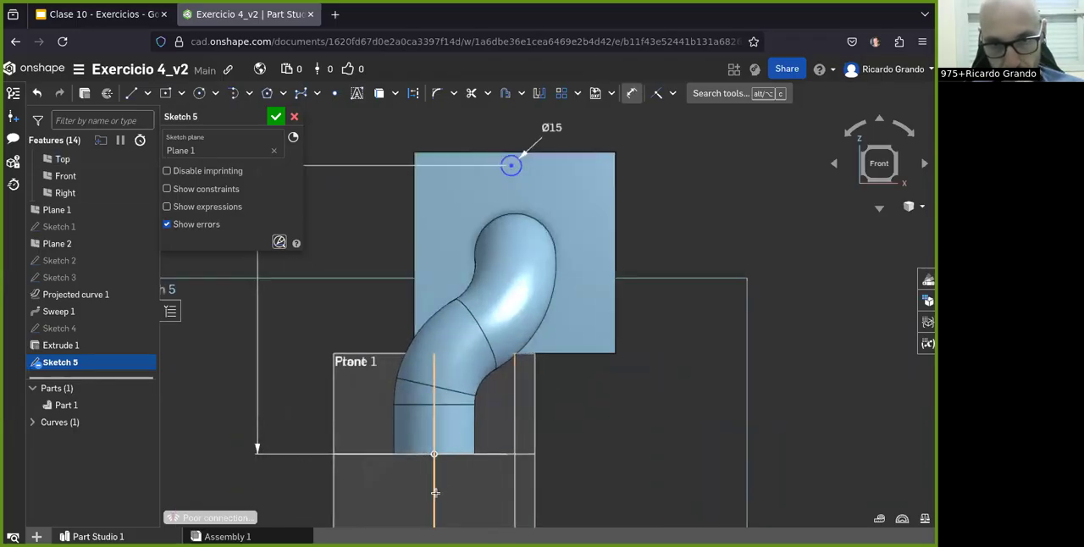
click(434, 491)
click(510, 165)
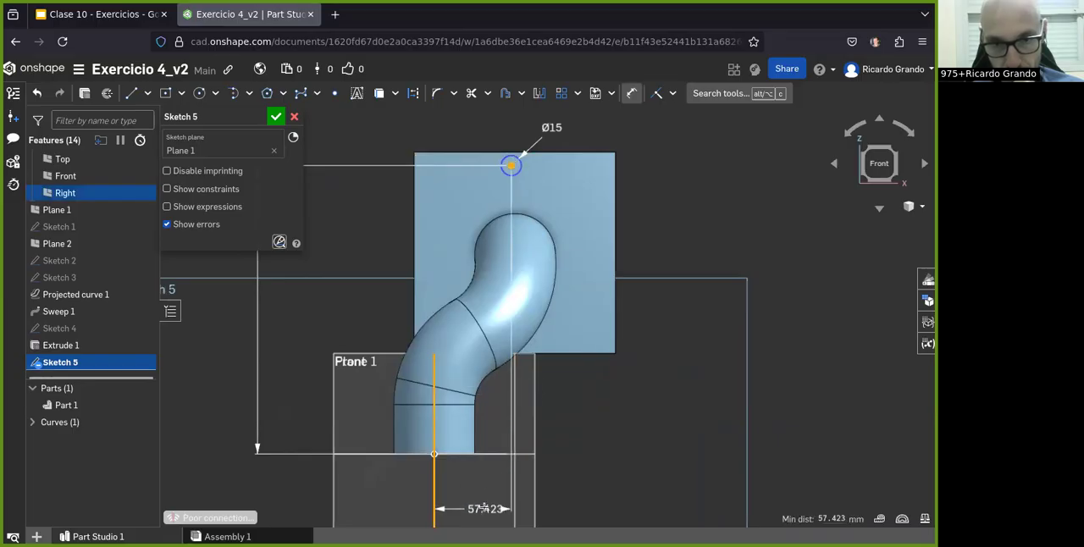
click(479, 507)
text(60)
key(Return)
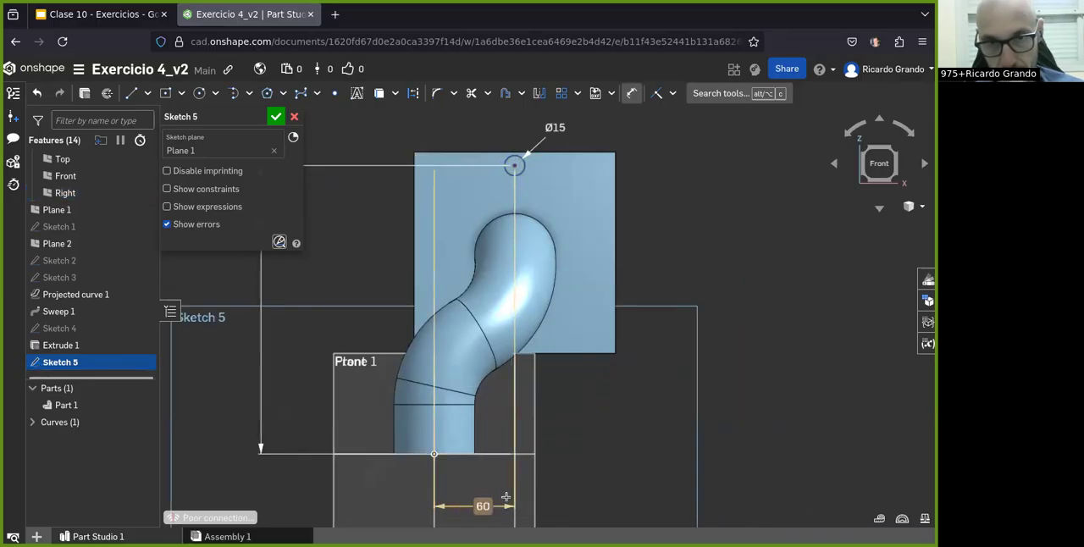
Step: Sketch a second circle centered on the Right plane near the flange's left edge and set its diameter to 15 mm
click(199, 95)
click(434, 302)
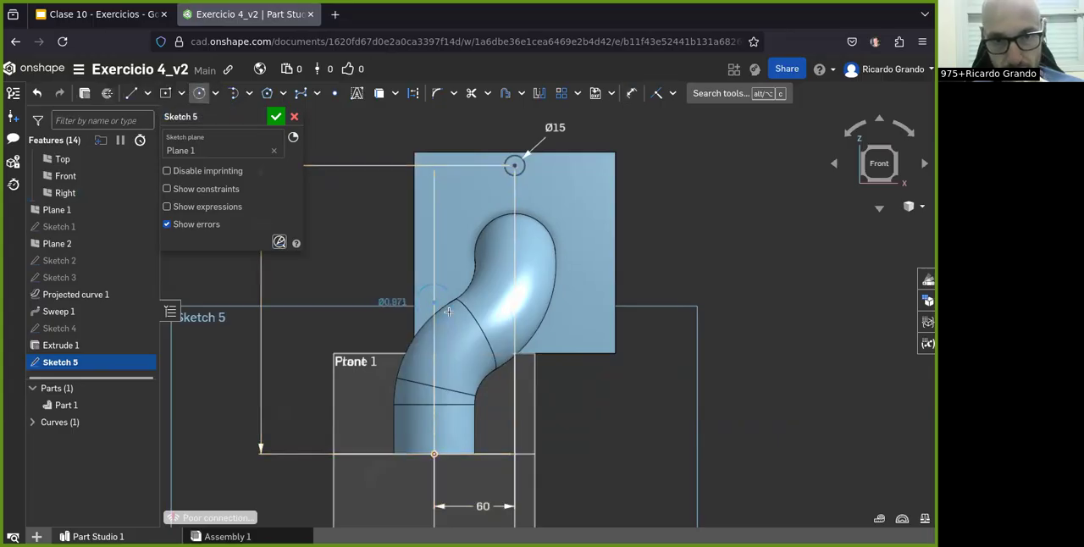
click(631, 93)
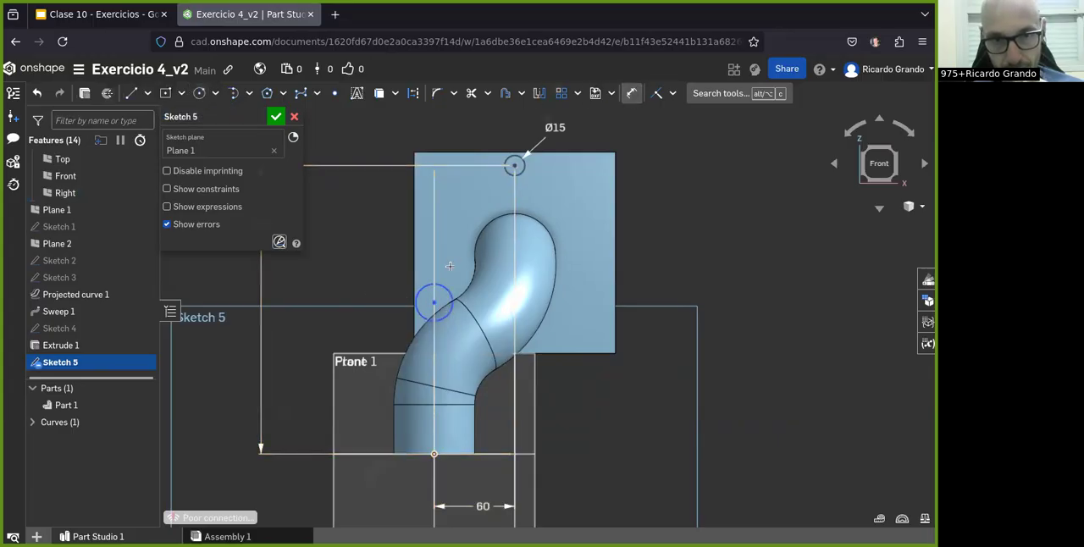
click(396, 271)
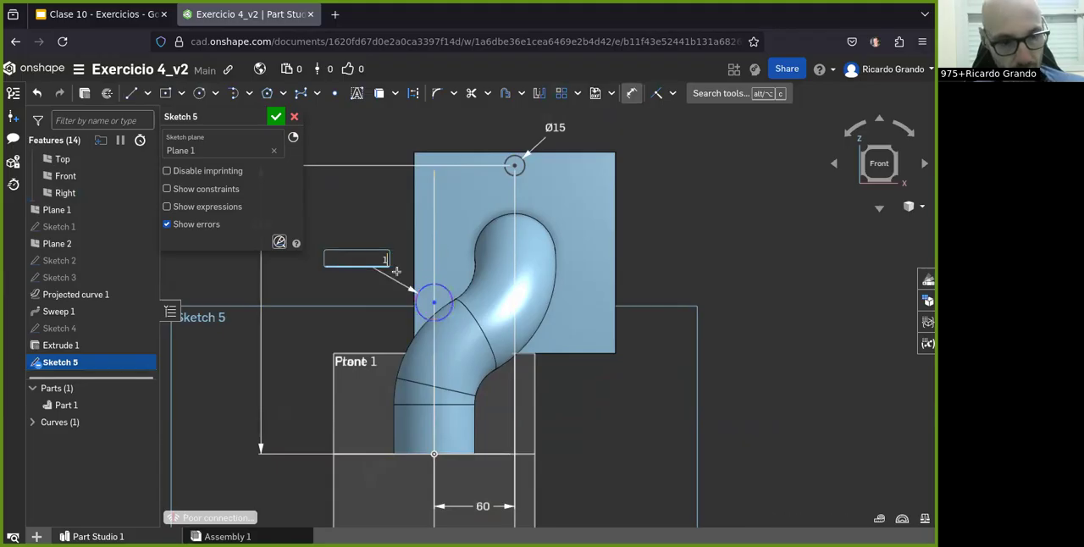
text(15)
key(Return)
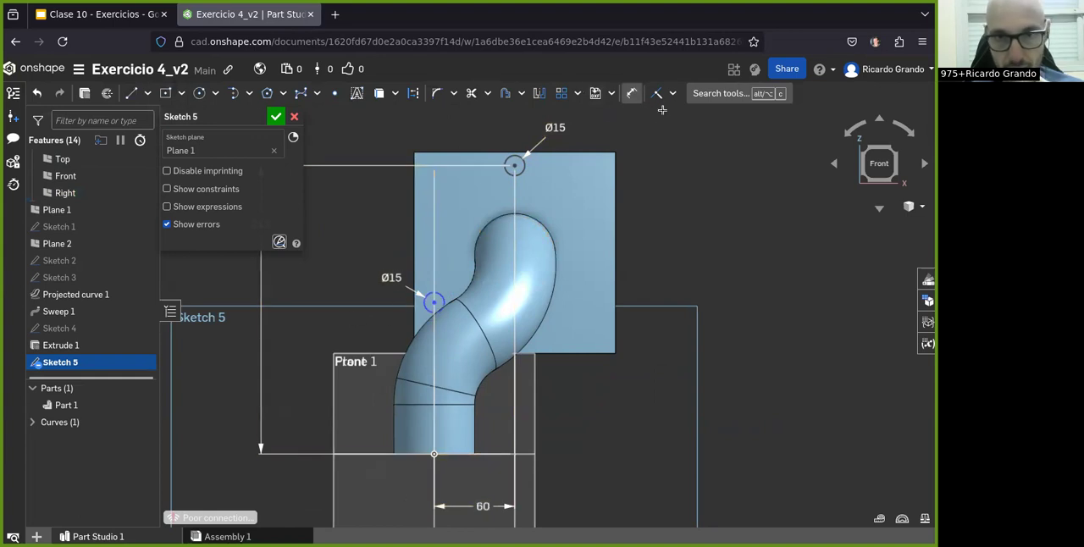
Step: Dimension the left circle's center 115 mm above the Top plane
click(434, 302)
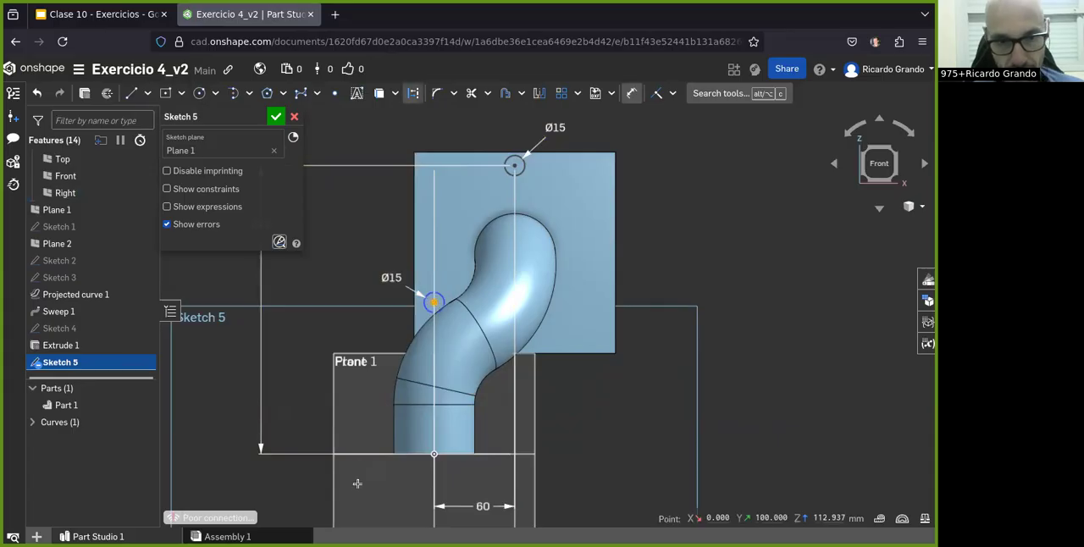
click(357, 454)
click(306, 389)
text(115)
key(Return)
Step: Recheck the Clase 10 drawing and sketch a third circle near the flange's right edge in Onshape, with a diameter of 15 mm
key(ctrl+Tab)
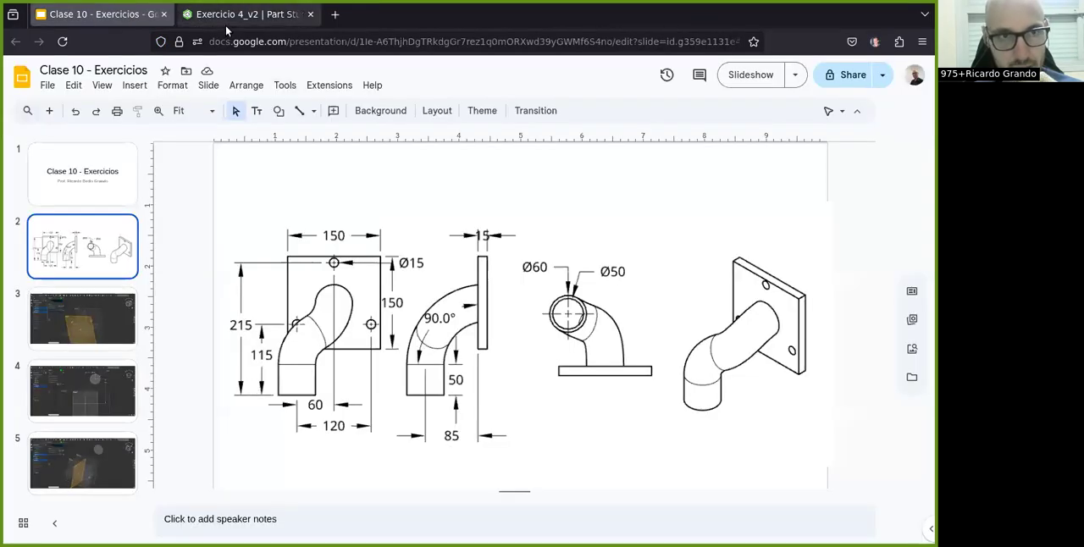
click(227, 17)
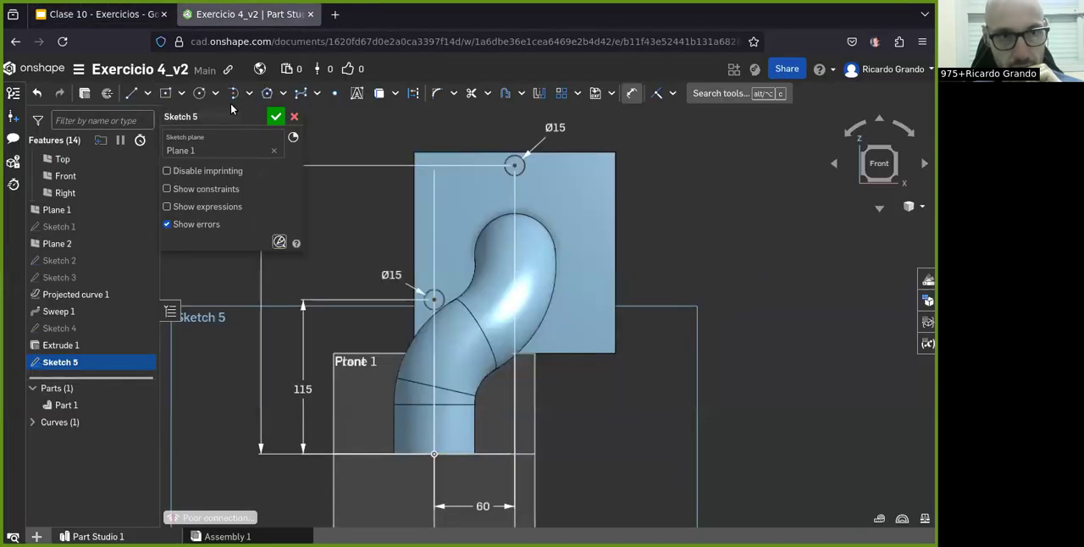
click(199, 93)
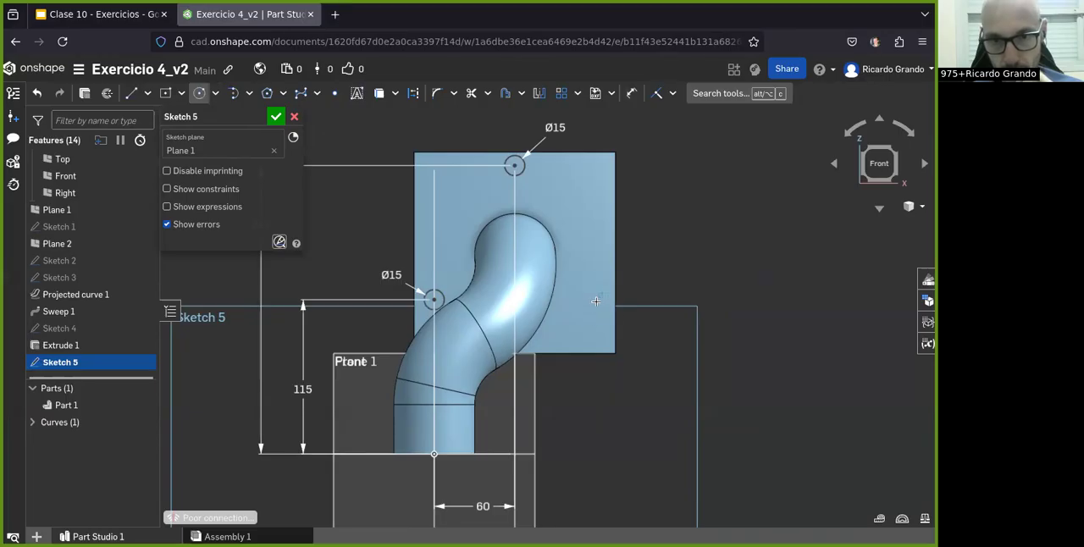
click(633, 93)
click(682, 282)
text(15)
key(Return)
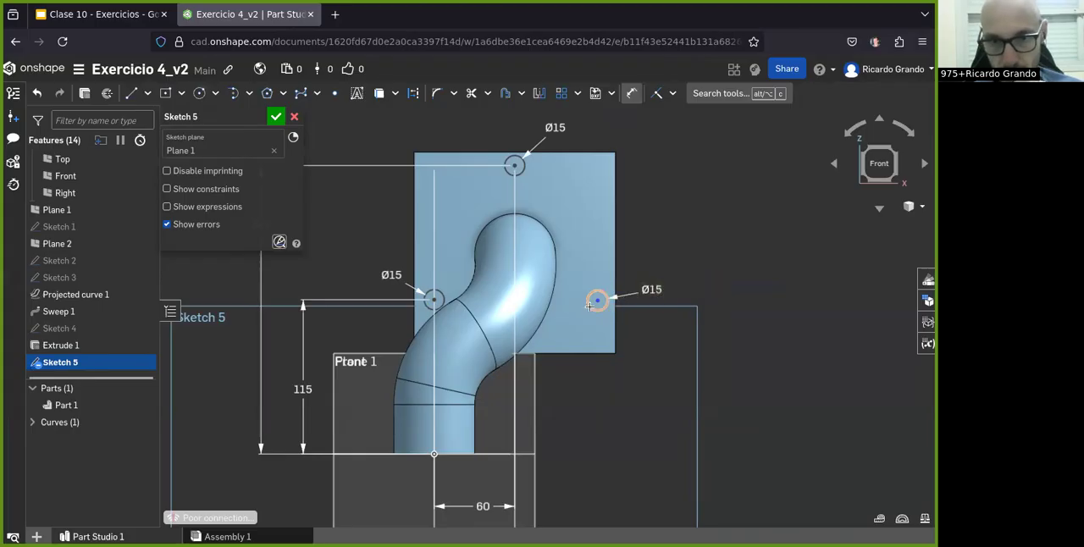
Step: Dimension the right circle's center 115 mm above the Top plane
click(496, 453)
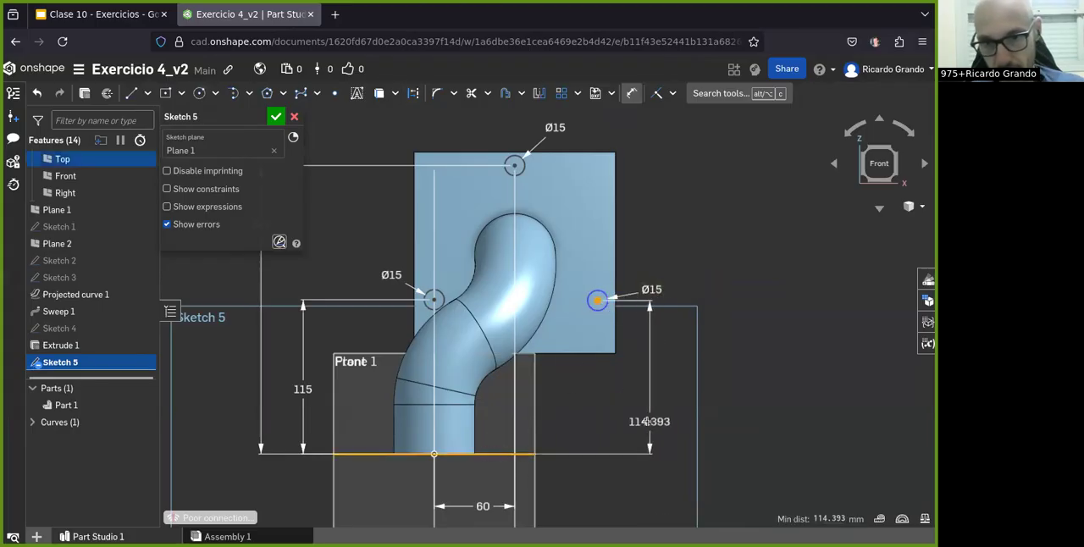
click(653, 419)
text(115)
key(Return)
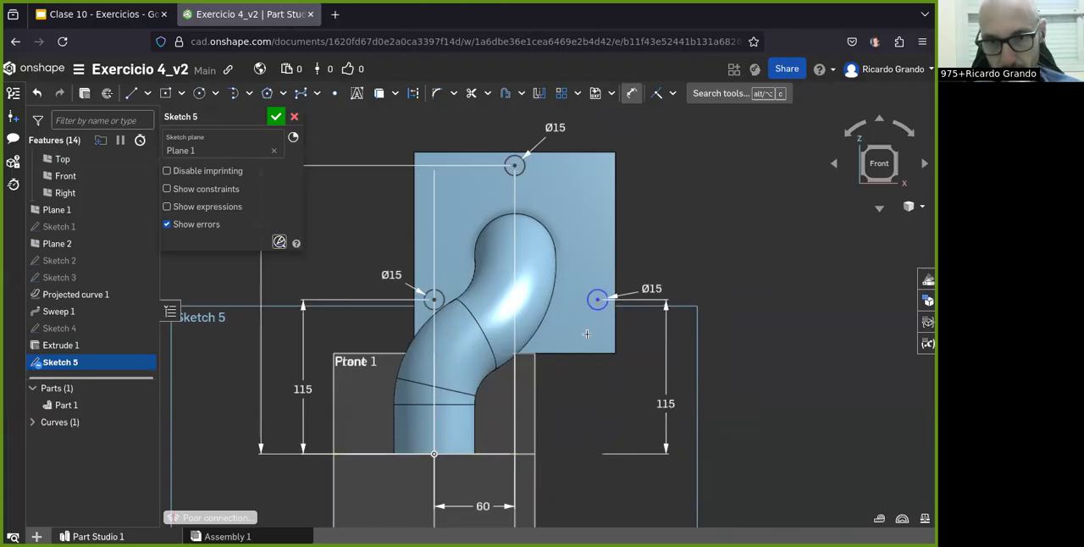
click(596, 299)
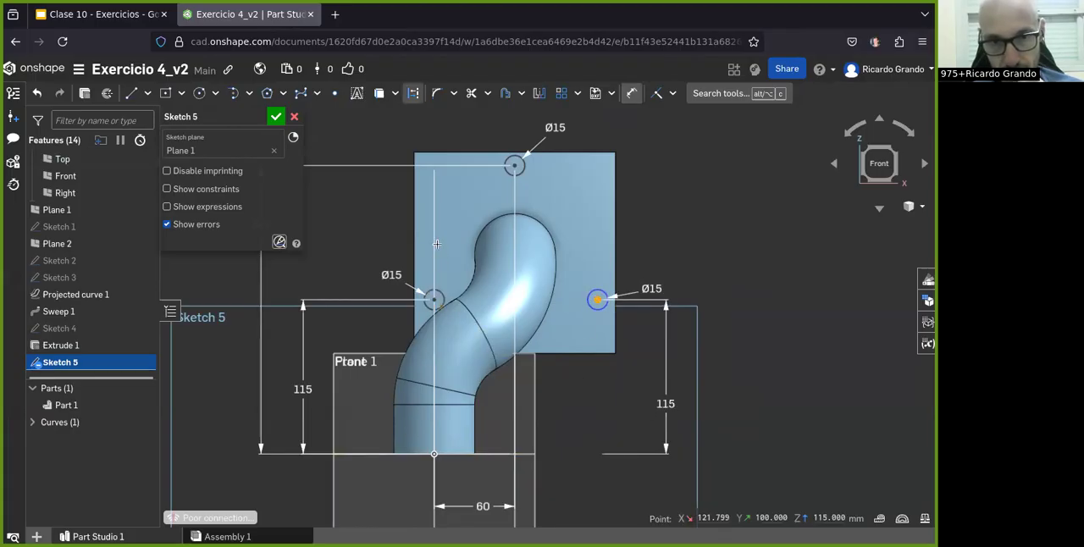
click(117, 14)
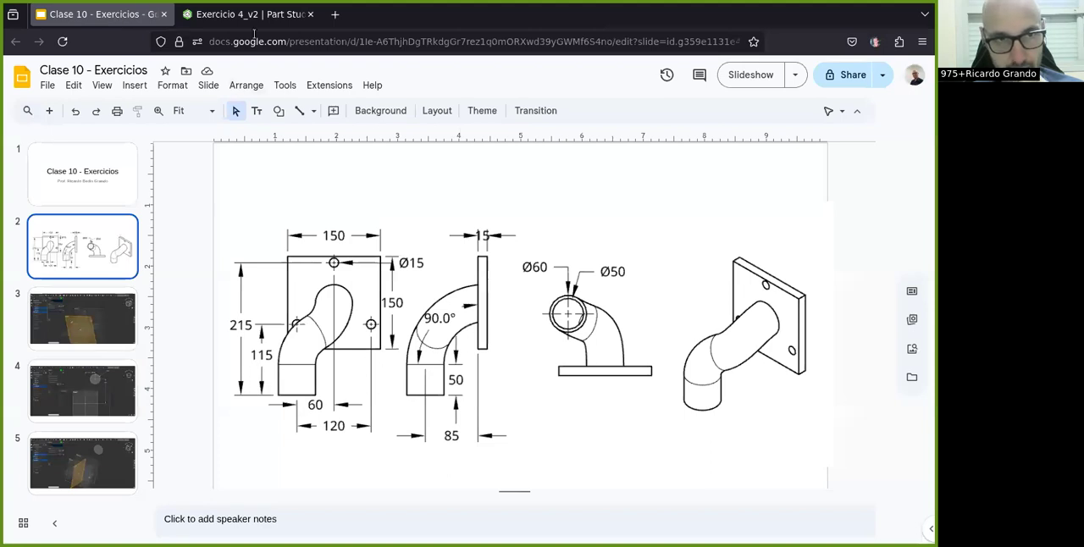
click(250, 14)
click(433, 387)
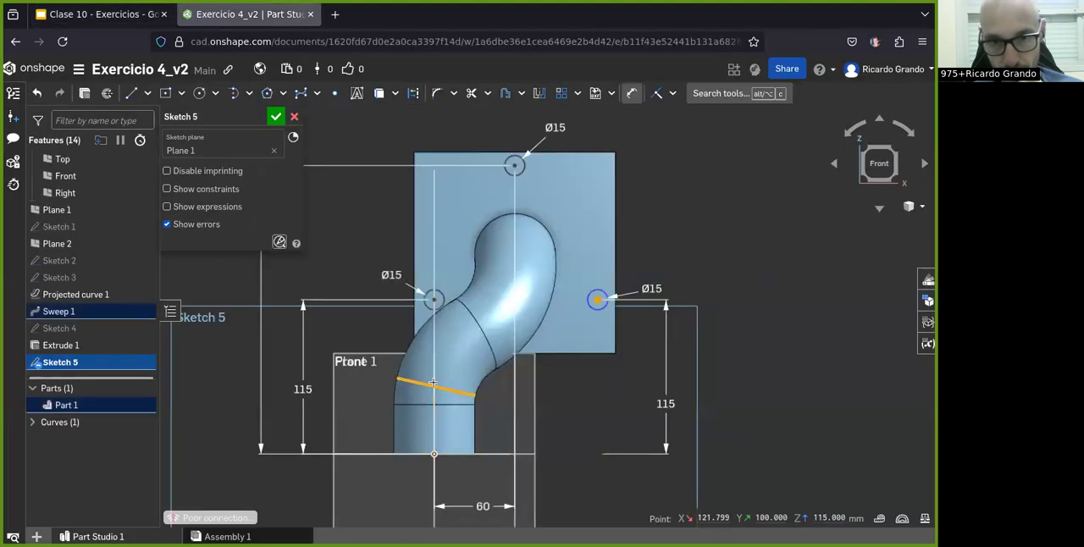
key(Escape)
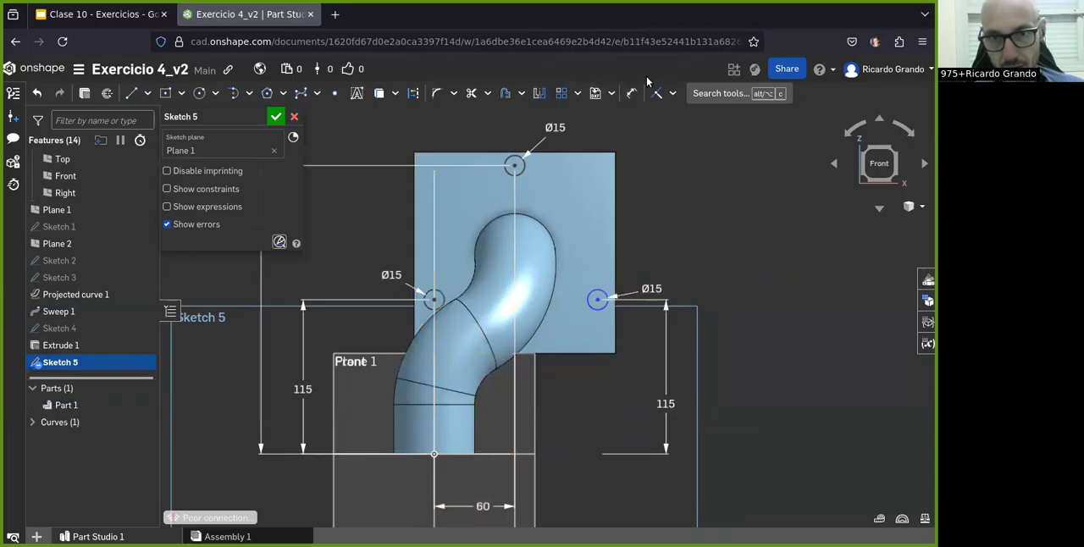
Step: Dimension the right circle's center 120 mm horizontally from the Right plane and finish the hole sketch
click(630, 93)
click(597, 298)
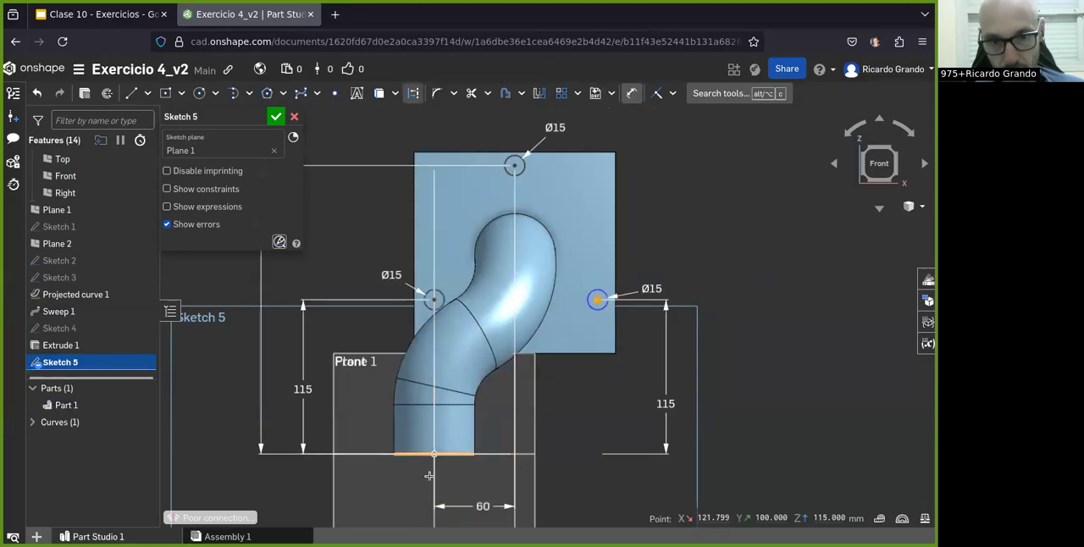
click(431, 477)
click(563, 486)
text(120)
key(Return)
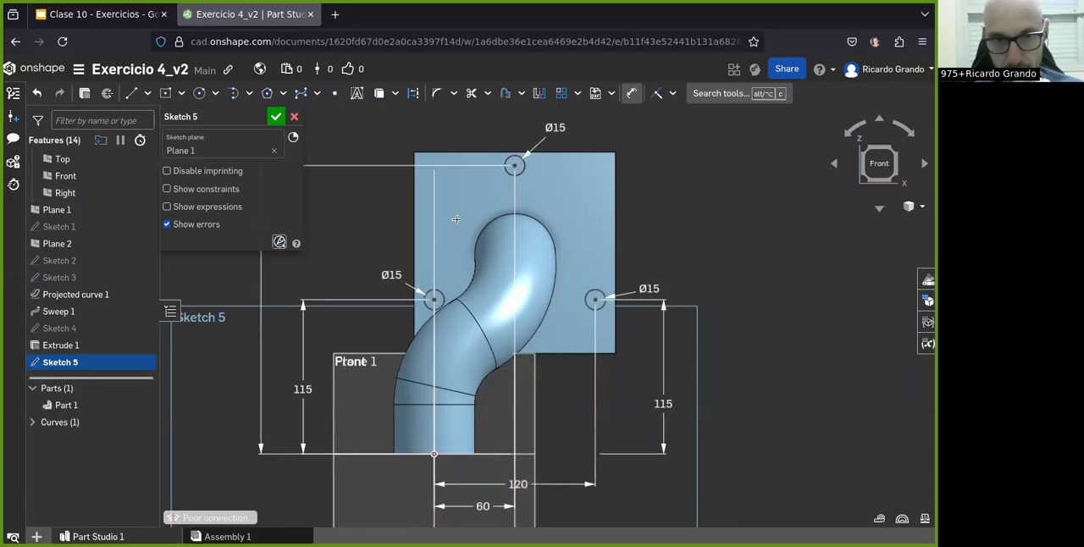
click(275, 122)
Step: Cut the three flange holes from Sketch 5 with a blind Remove extrude, 15 mm deep toward the flange
mouse_move(604, 341)
right_down()
mouse_move(569, 352)
mouse_move(584, 372)
right_up()
click(127, 362)
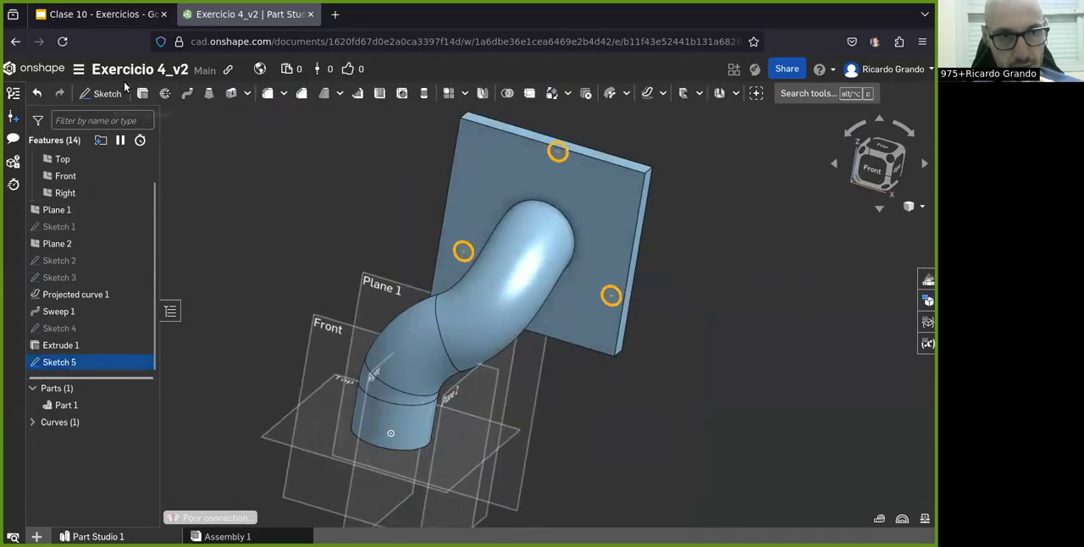
click(142, 94)
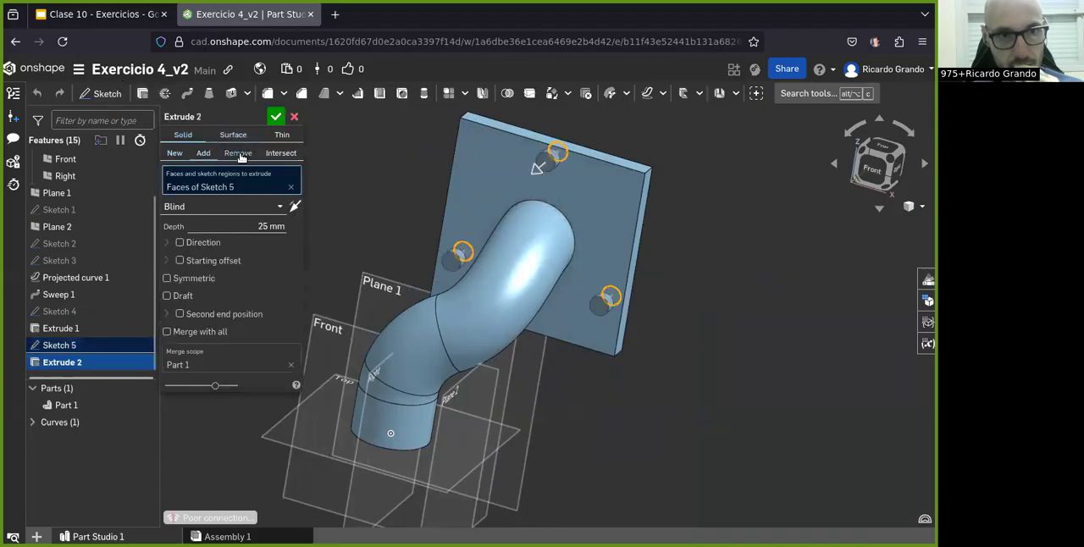
click(269, 227)
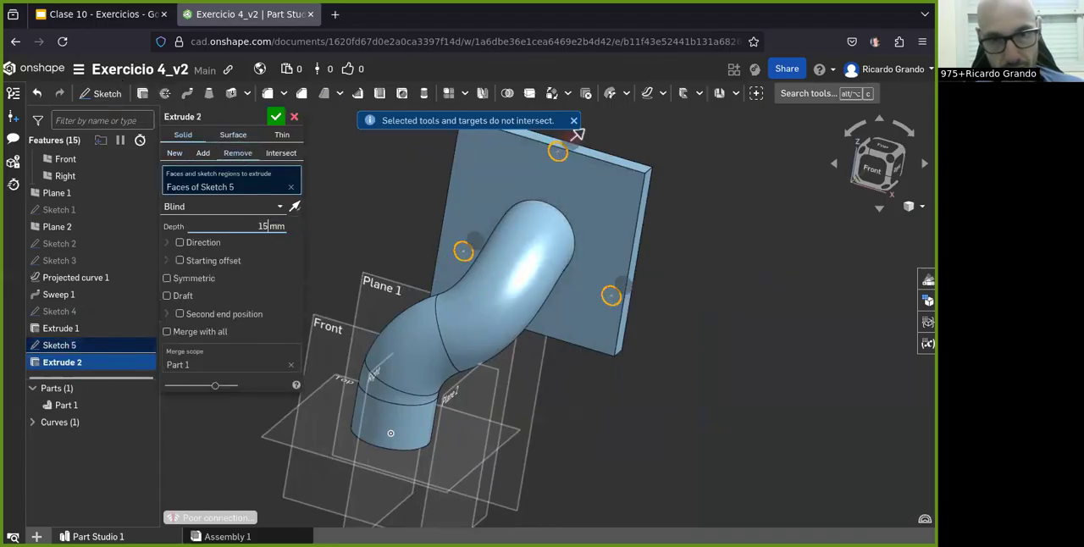
click(295, 207)
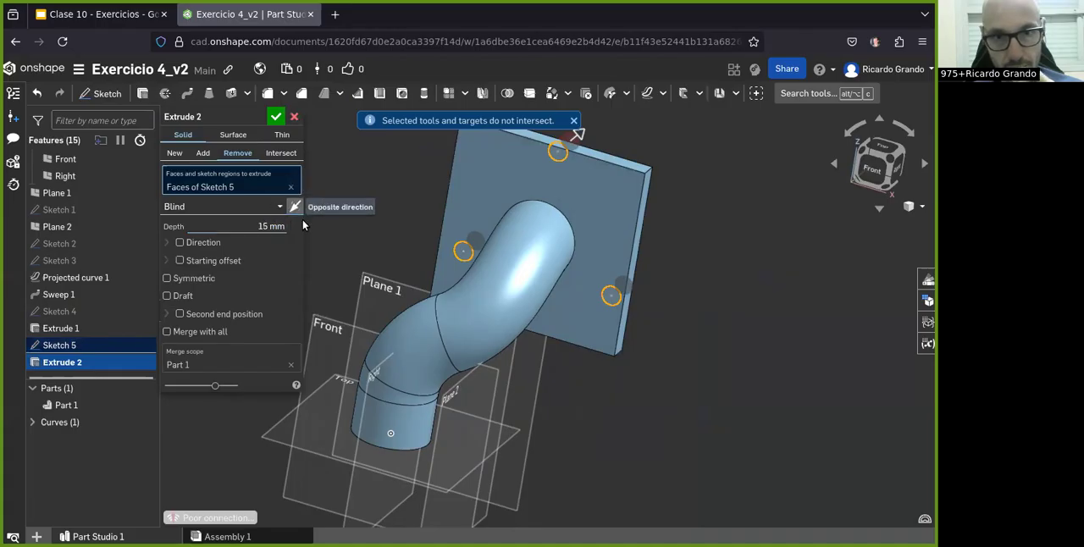
right_drag(613, 278, 505, 259)
click(277, 116)
right_drag(440, 243, 364, 254)
Step: Check the Clase 10 drawing and start a new sketch on Plane 1 in Onshape, viewed from the front
click(78, 15)
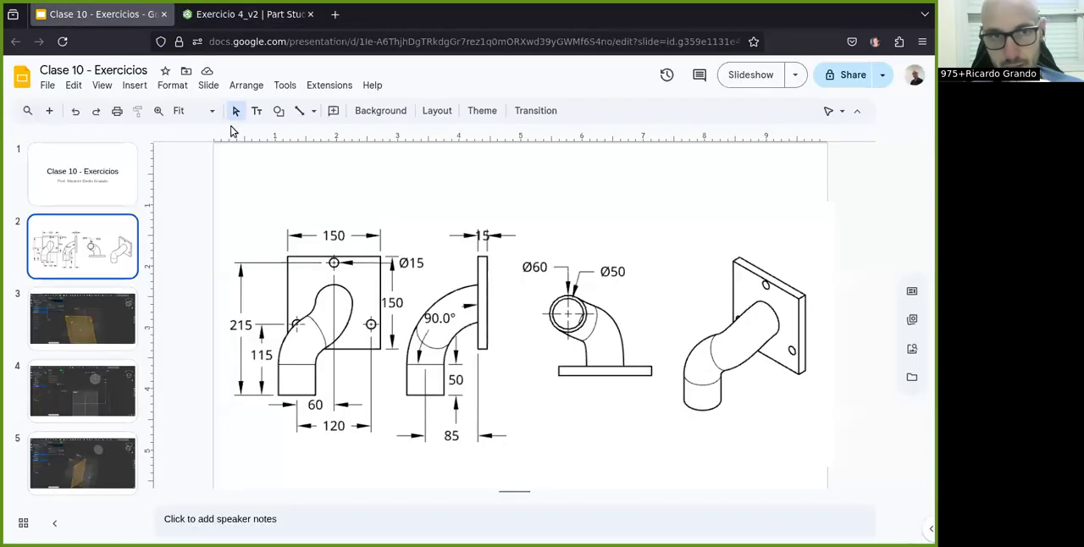
click(227, 15)
right_drag(462, 342, 587, 372)
scroll(598, 359, down, 3)
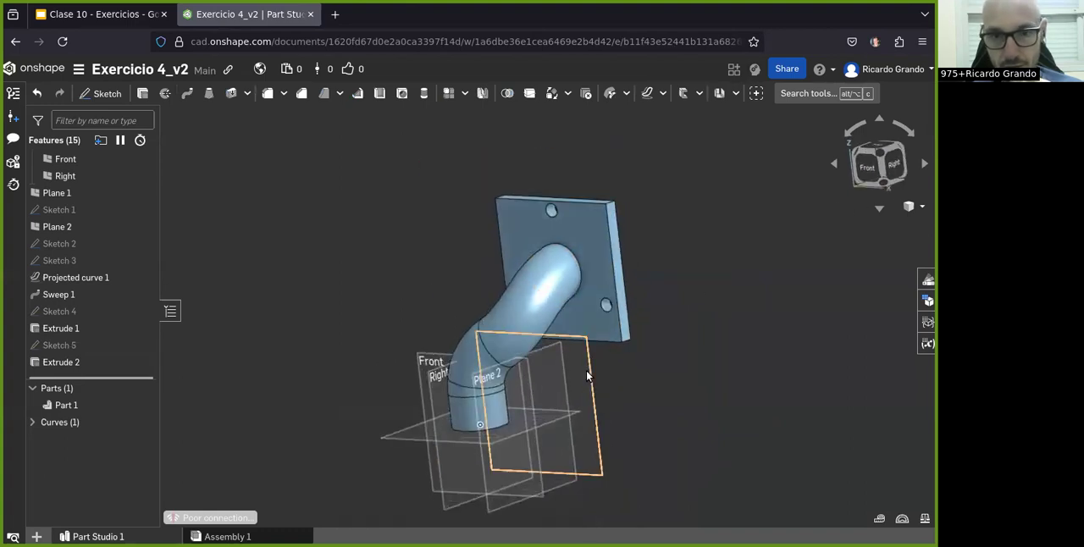
click(100, 95)
click(581, 373)
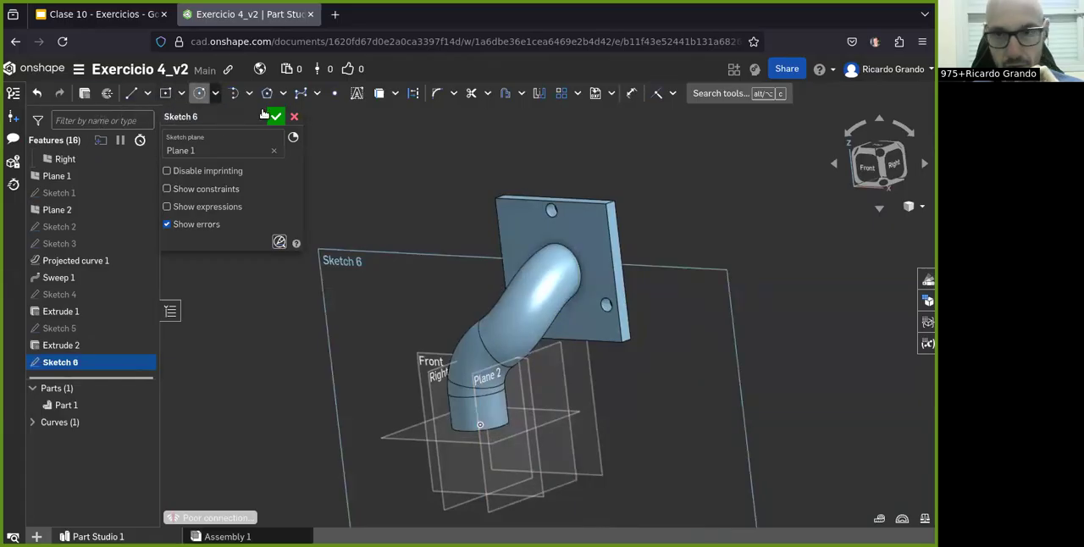
key(n)
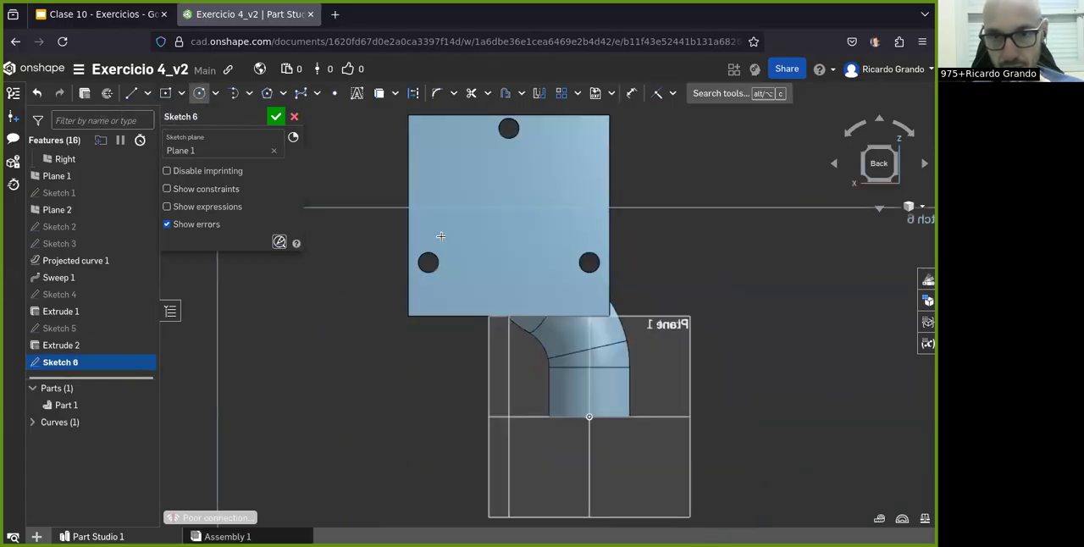
mouse_move(889, 165)
mouse_down()
mouse_move(859, 177)
mouse_move(916, 166)
mouse_move(870, 157)
mouse_up()
click(869, 157)
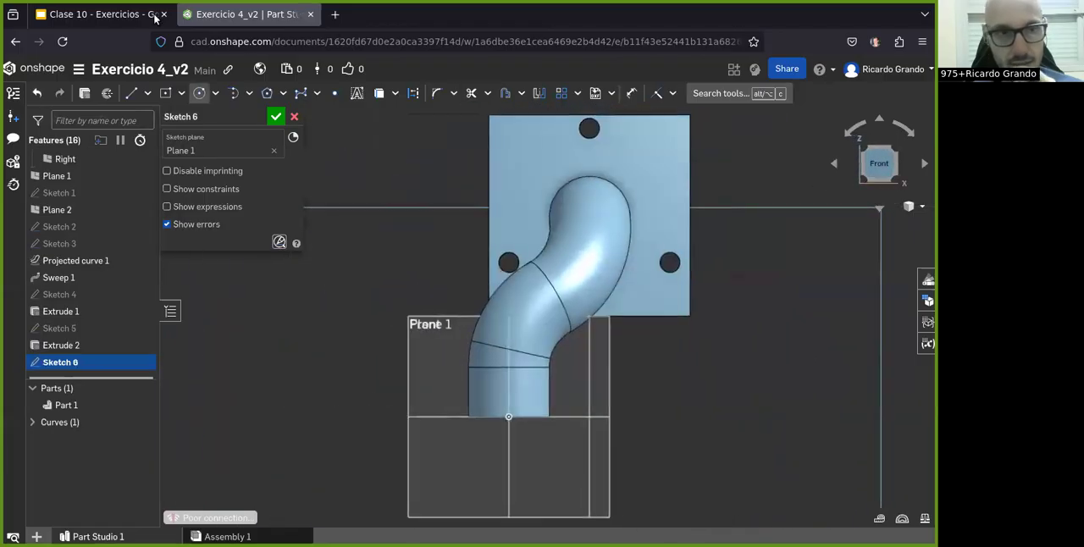
Step: Recheck the Clase 10 drawing and sketch a 50 mm diameter circle in Onshape, centered on the pipe's flange end, and finish the sketch
click(116, 15)
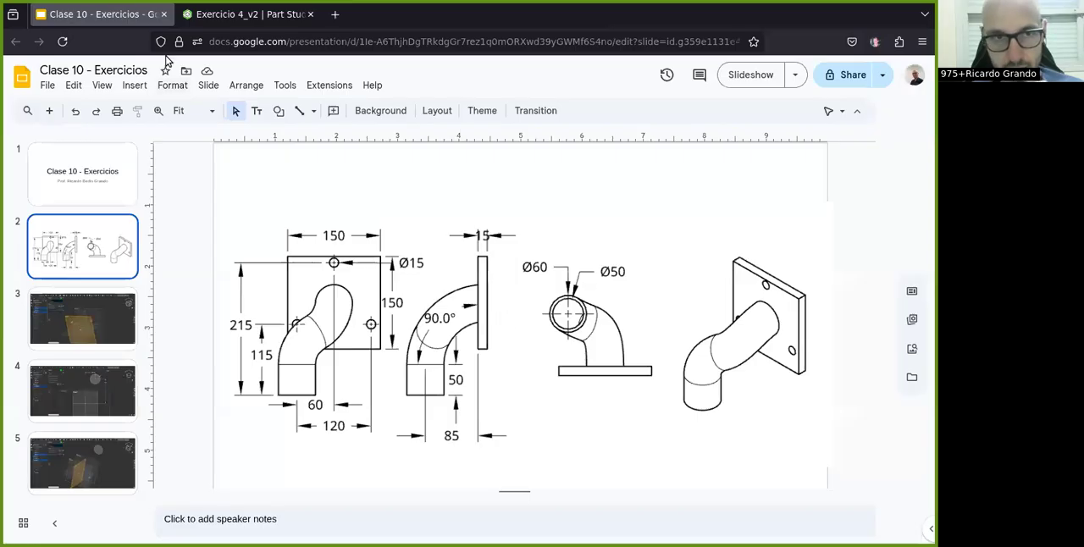
click(243, 15)
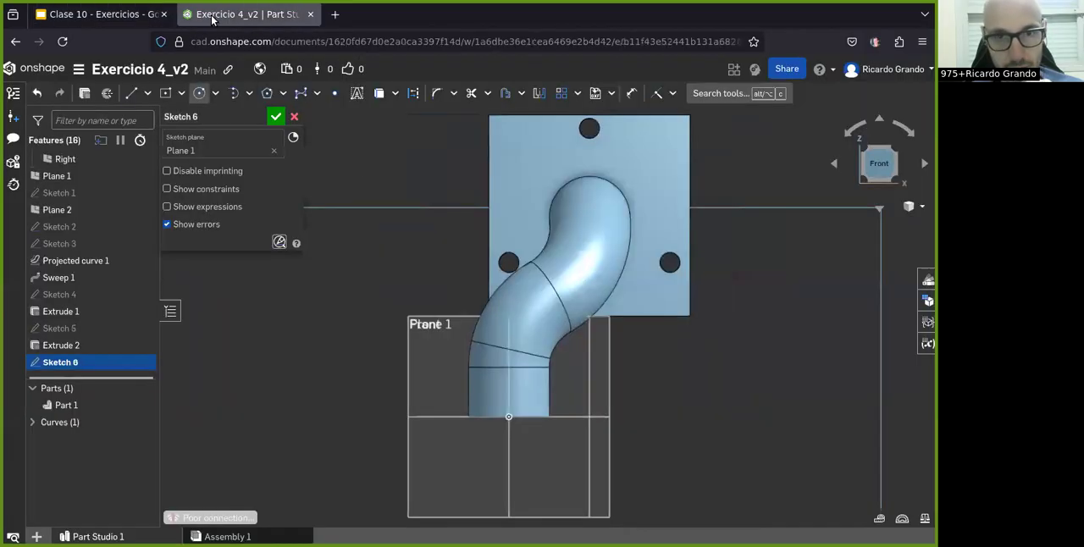
click(616, 220)
key(u)
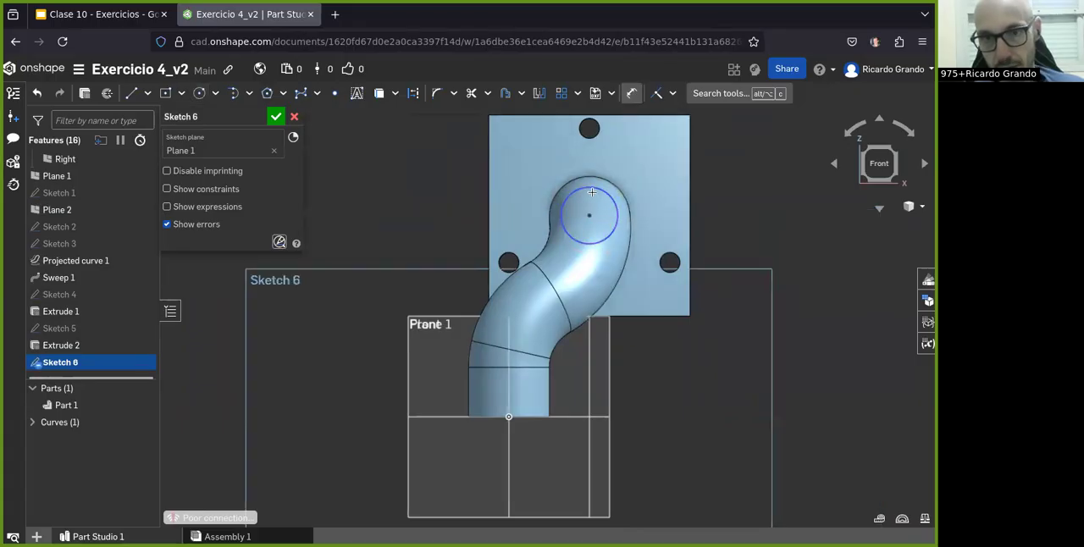
key(d)
click(594, 188)
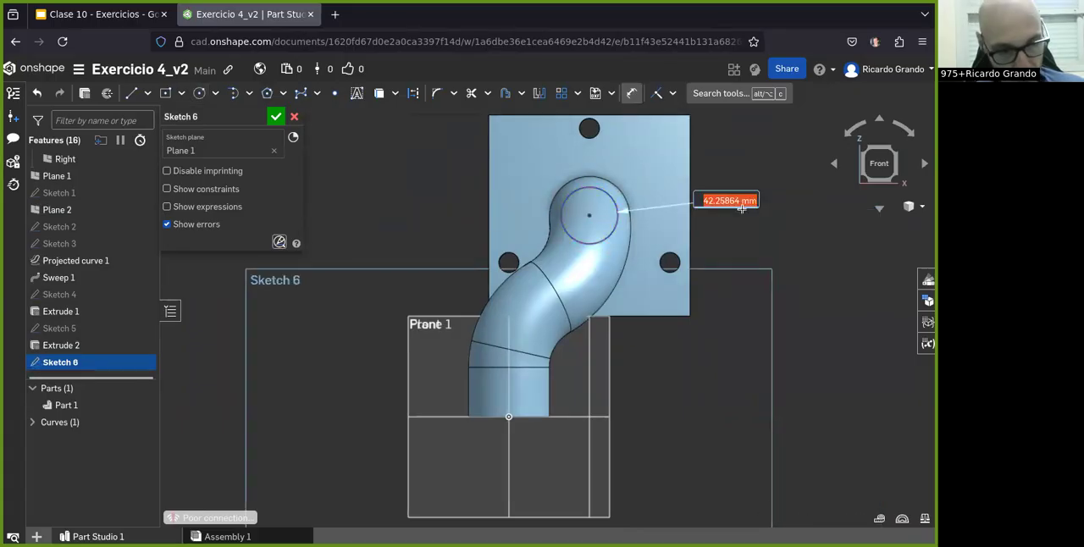
click(275, 117)
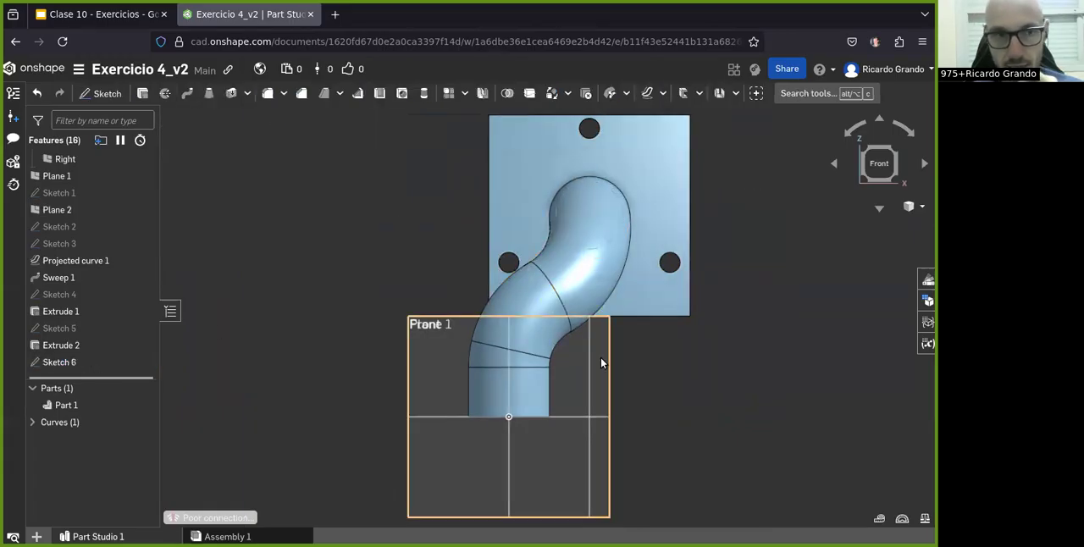
Step: Start a Remove sweep with the 50 mm circle as its profile and prepare it for a path selection
right_drag(581, 299, 534, 309)
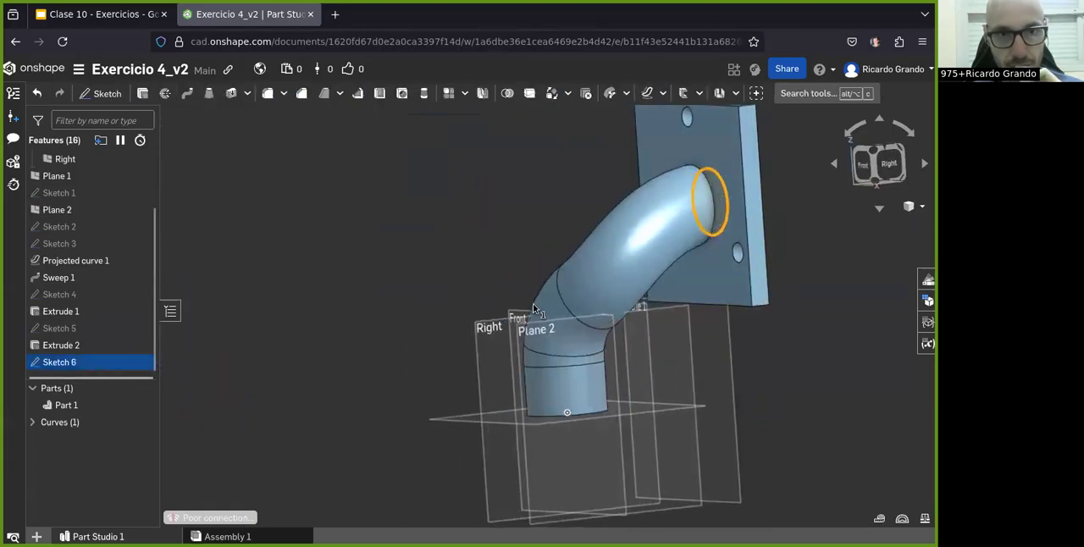
click(184, 95)
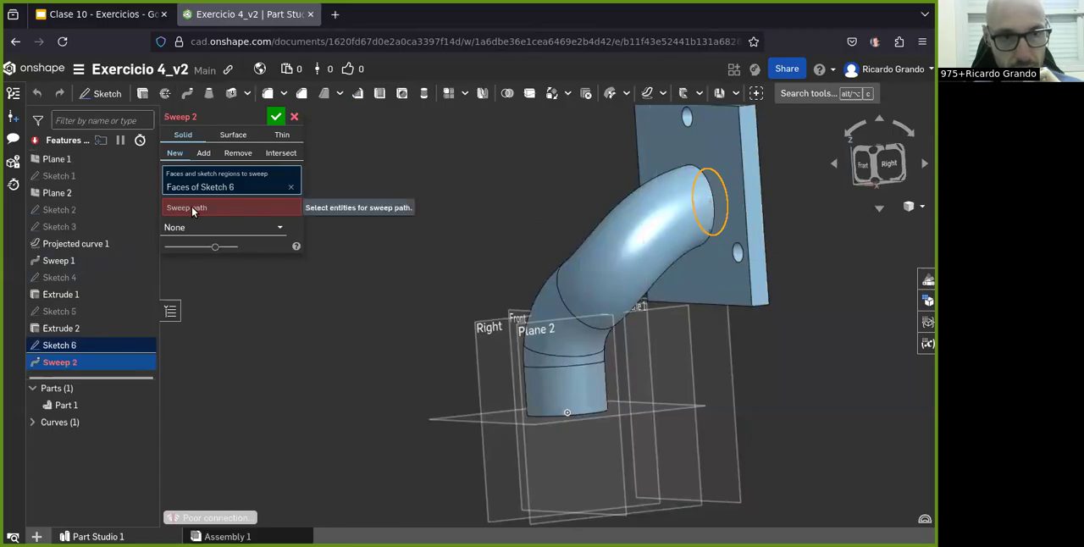
click(238, 152)
click(191, 209)
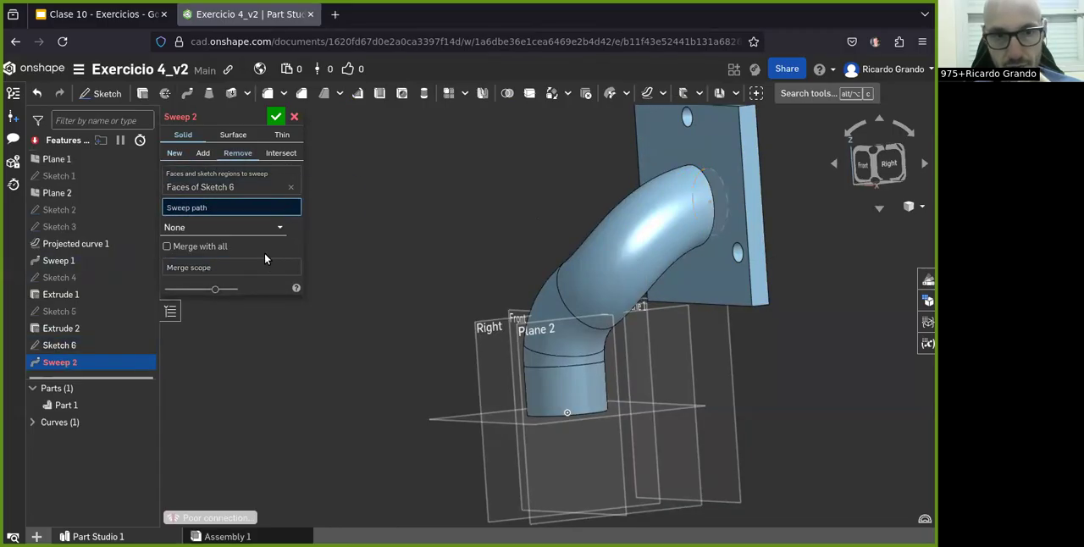
right_drag(508, 307, 512, 315)
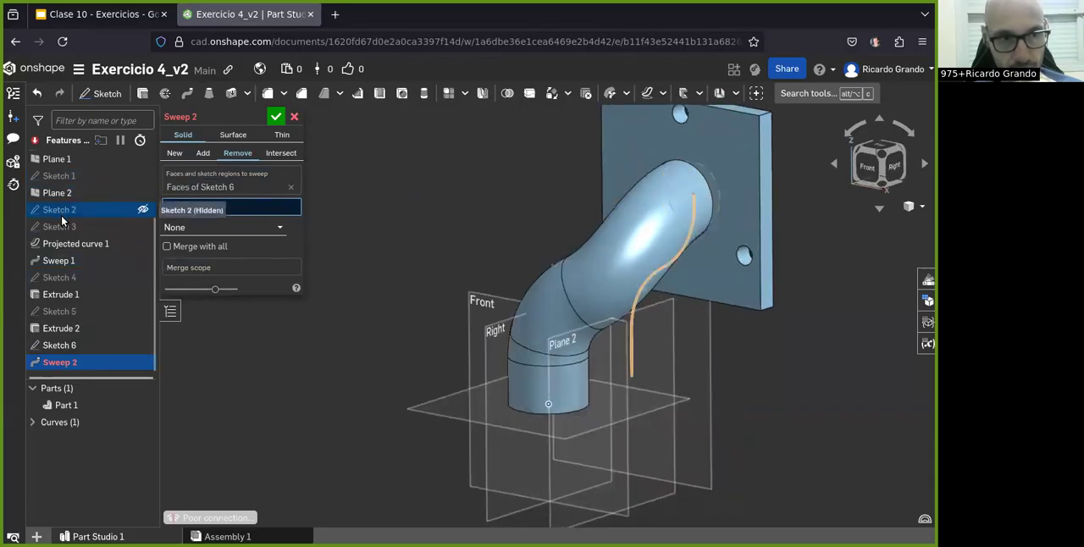
click(66, 248)
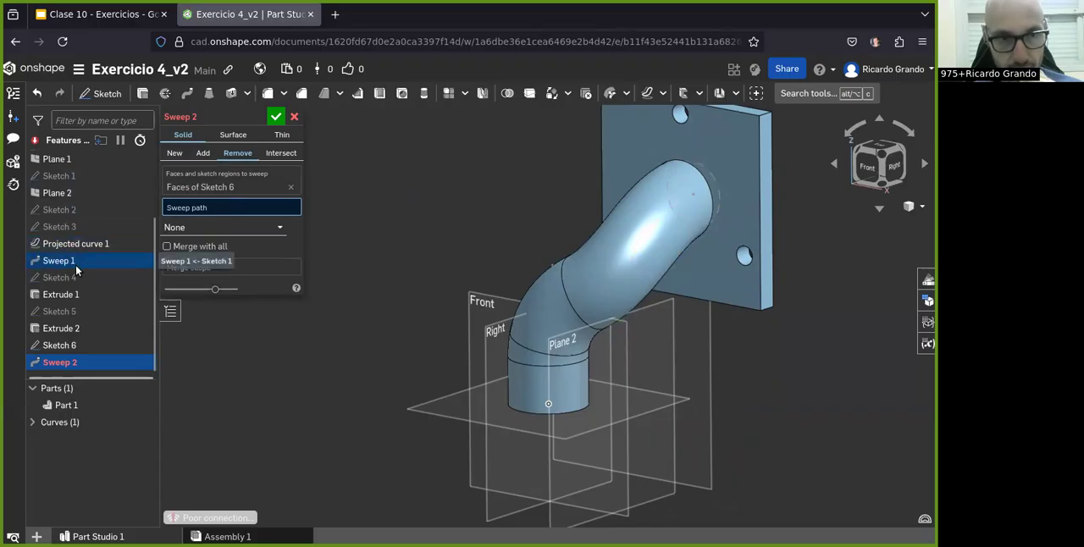
double_click(68, 244)
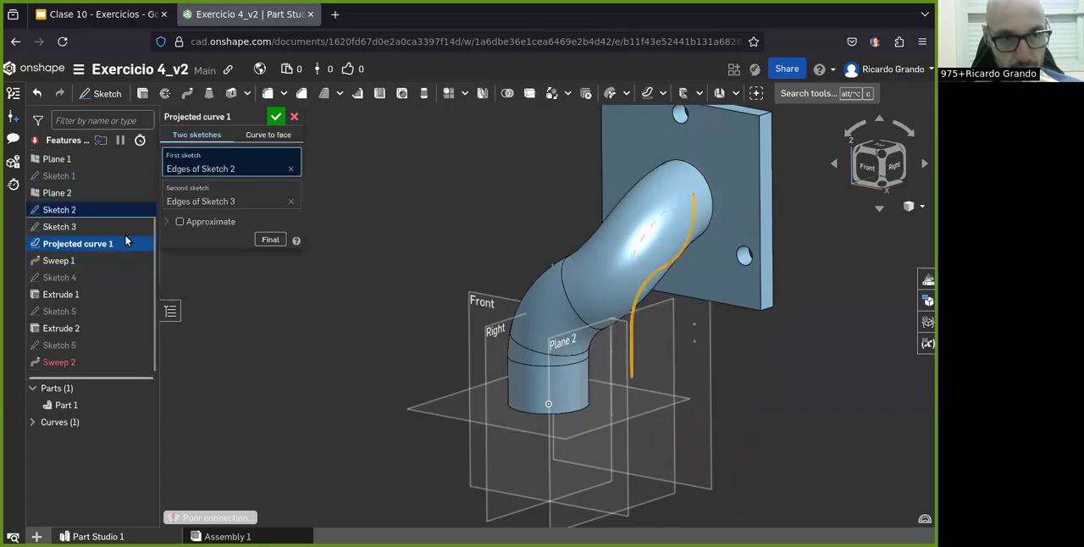
click(296, 118)
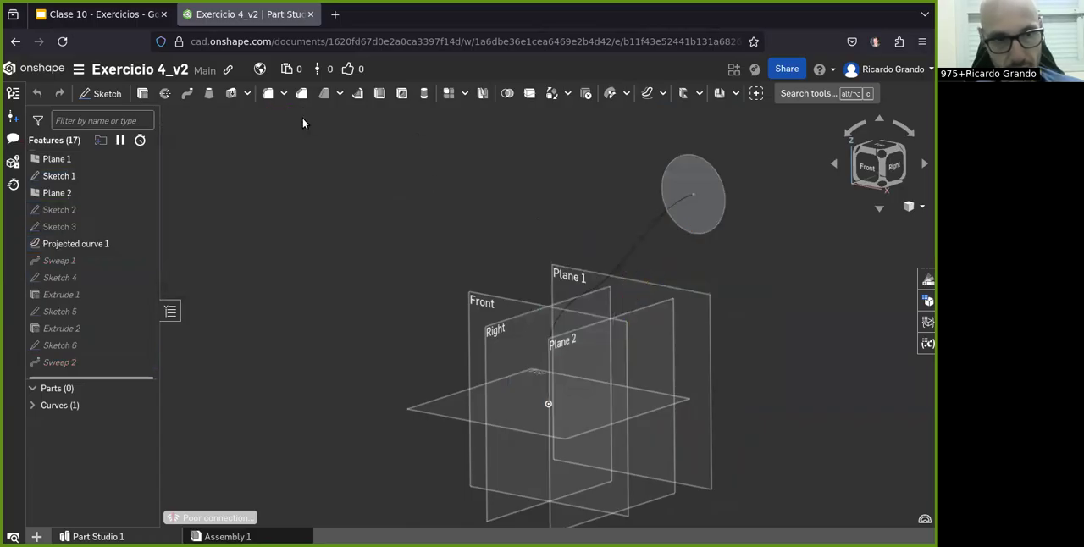
click(61, 353)
double_click(61, 354)
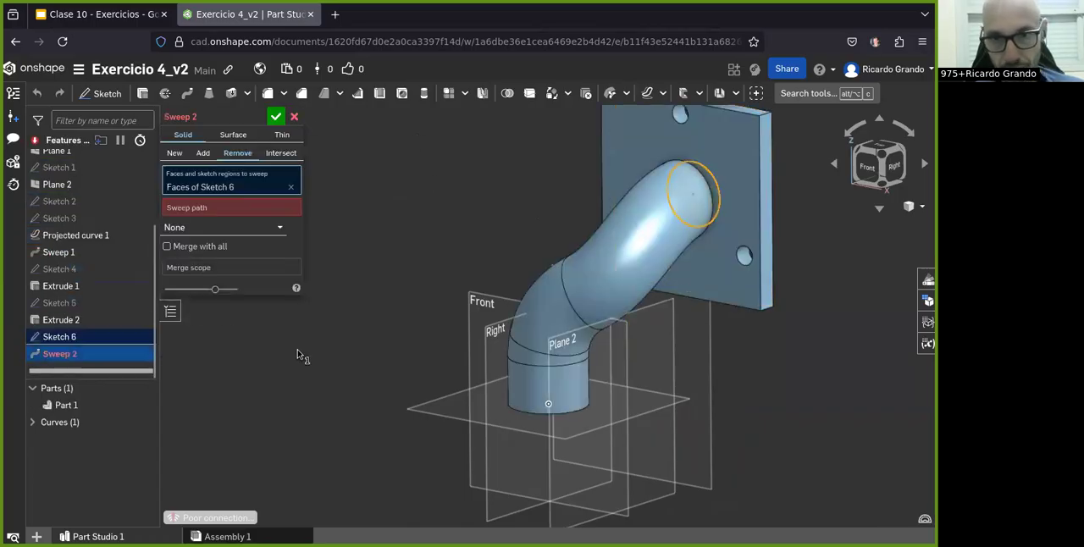
Step: Try the edges of Sketch 3 as the path of the Remove sweep, and clear that path selection
click(212, 208)
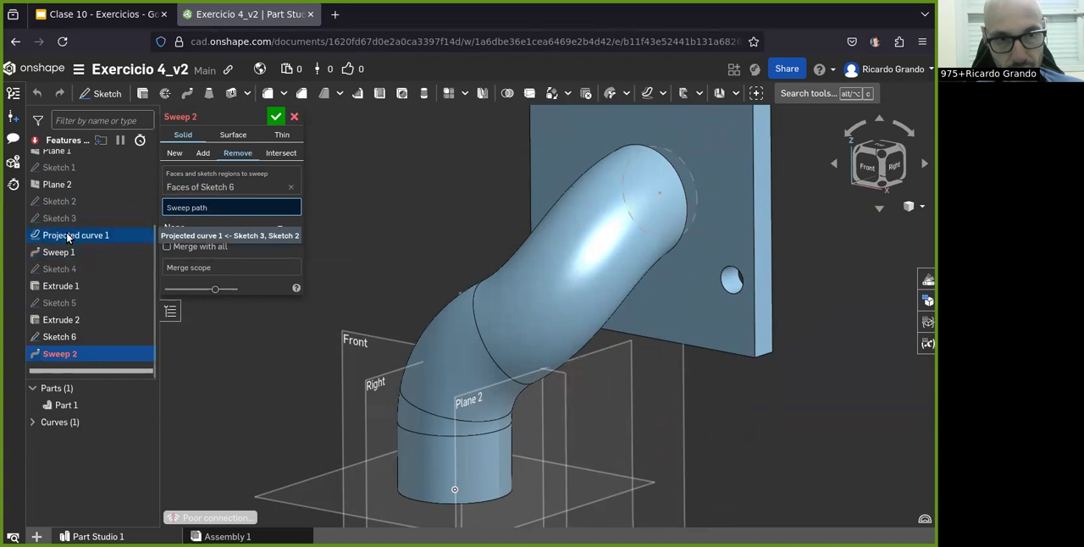
click(205, 226)
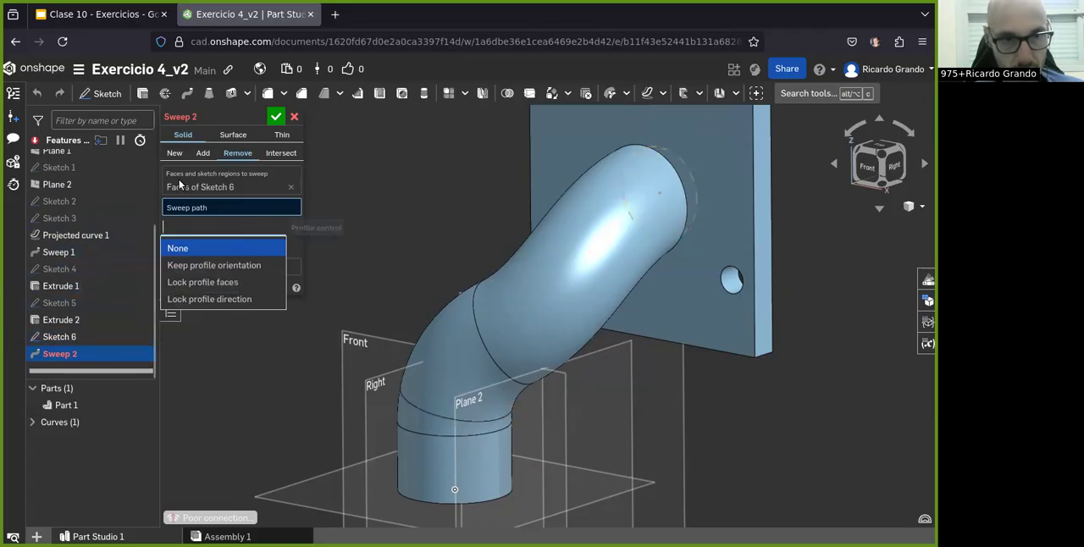
click(86, 338)
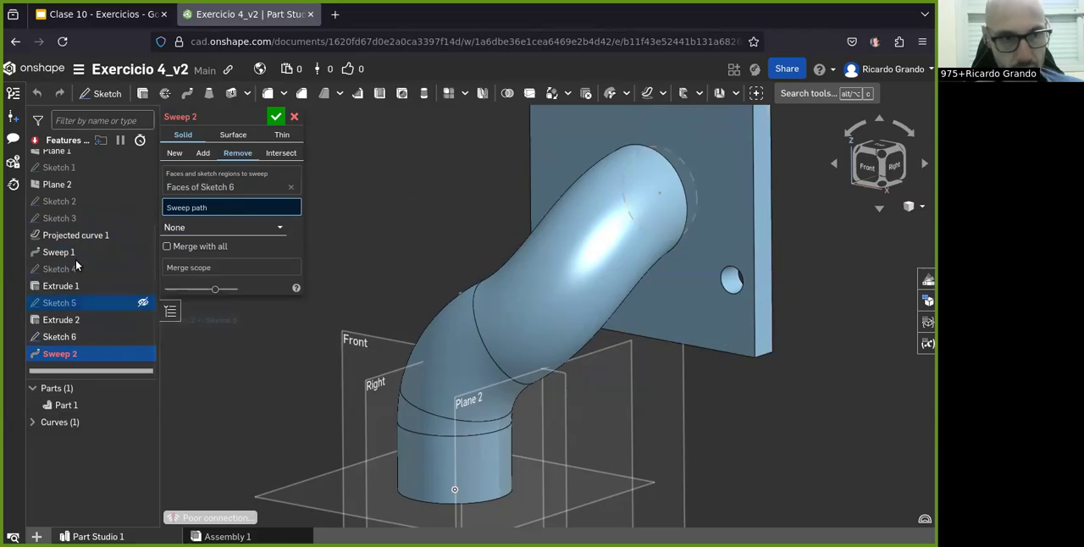
right_drag(675, 299, 679, 190)
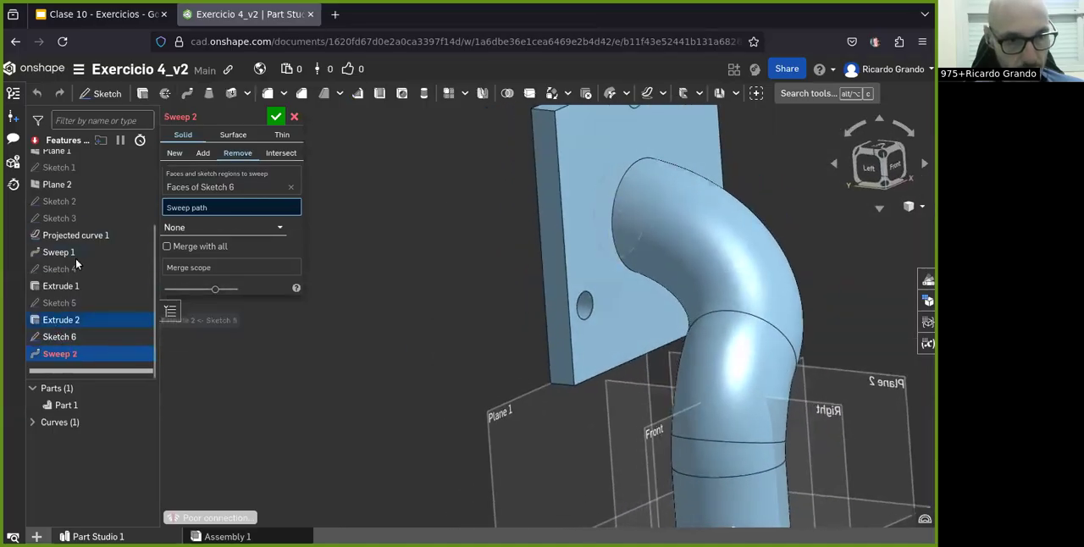
click(74, 218)
right_drag(474, 288, 623, 362)
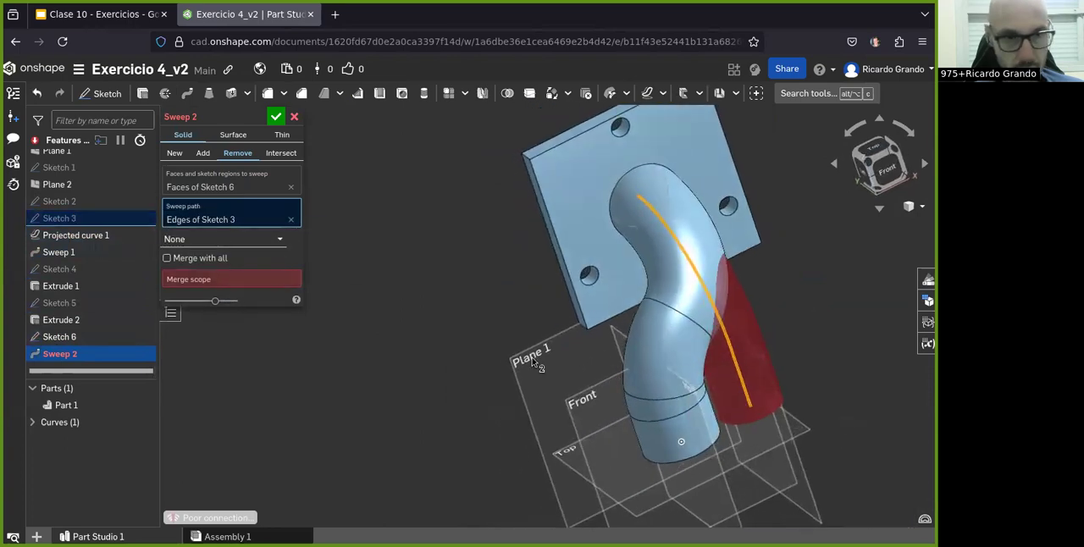
click(290, 222)
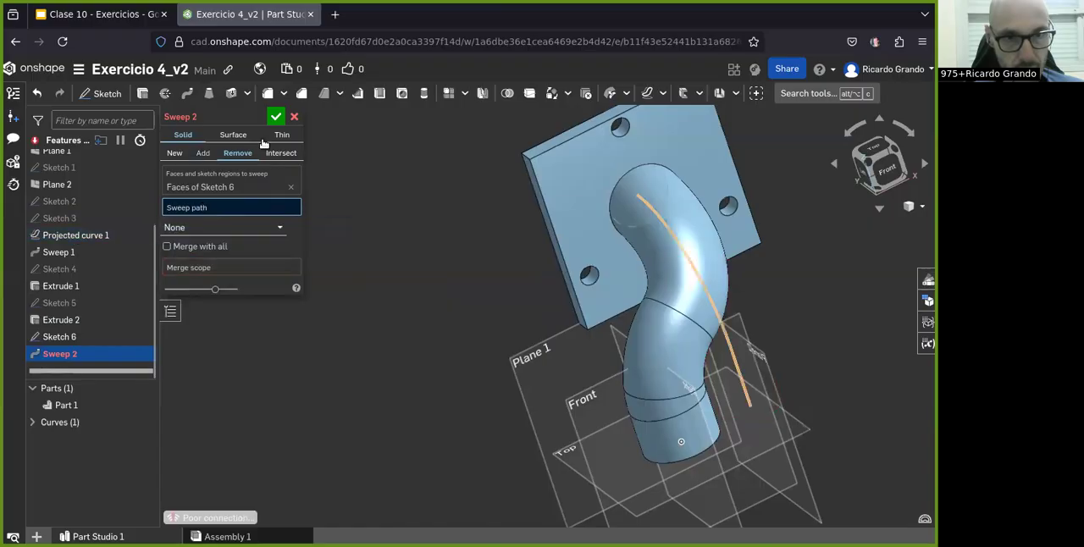
click(268, 153)
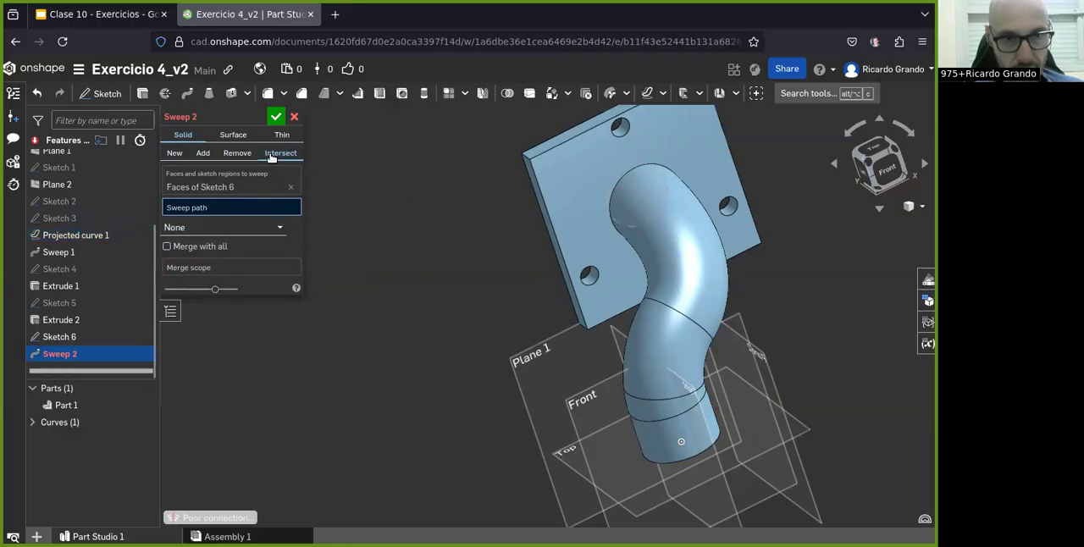
click(232, 136)
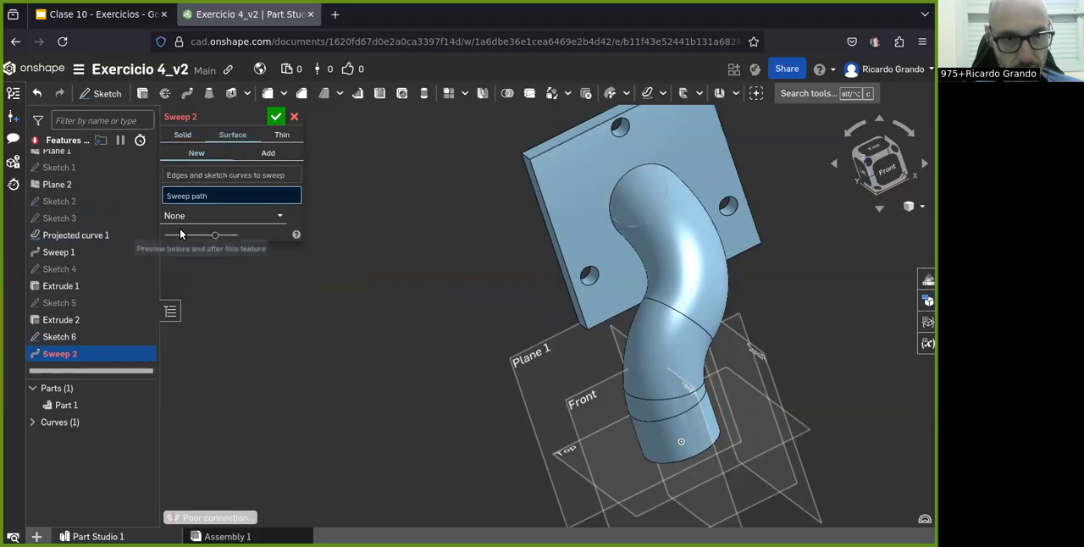
right_click(69, 237)
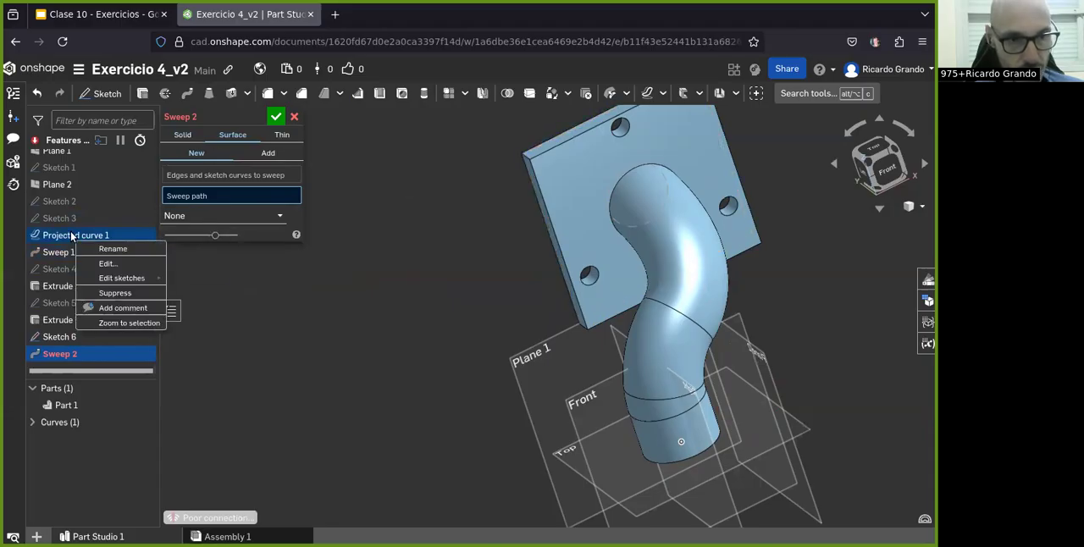
click(440, 364)
click(118, 336)
click(201, 141)
click(236, 153)
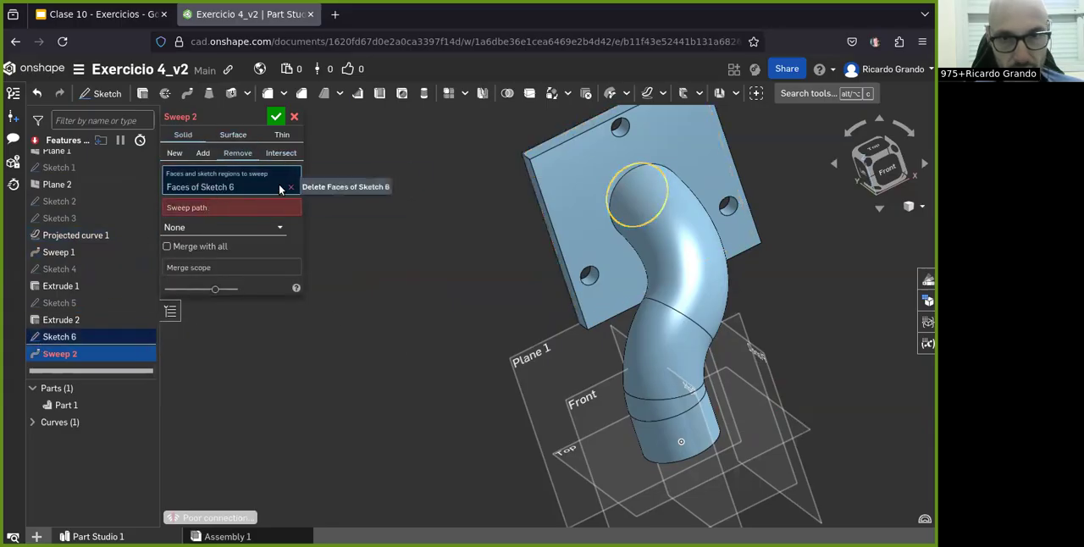
click(204, 226)
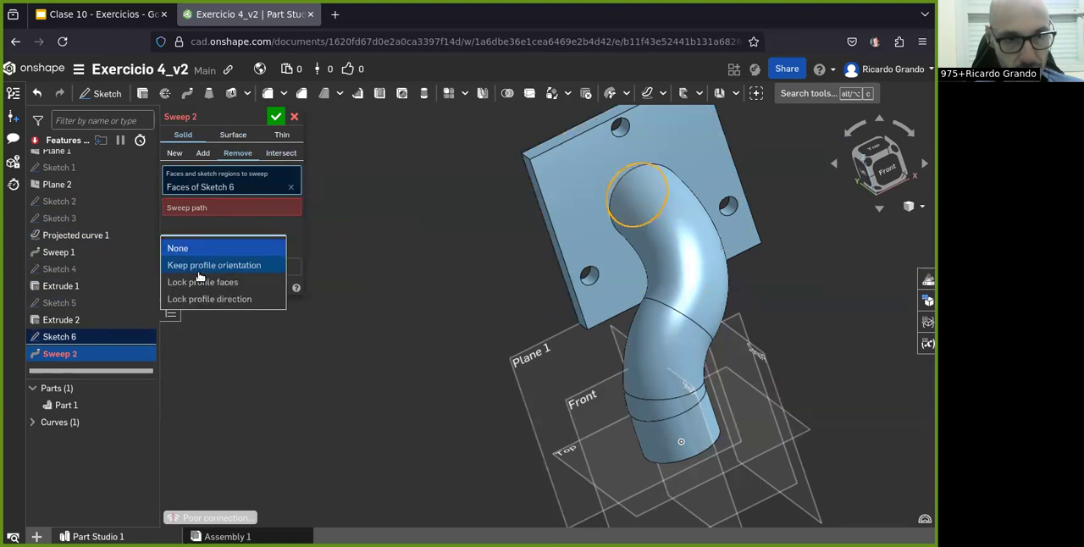
click(294, 242)
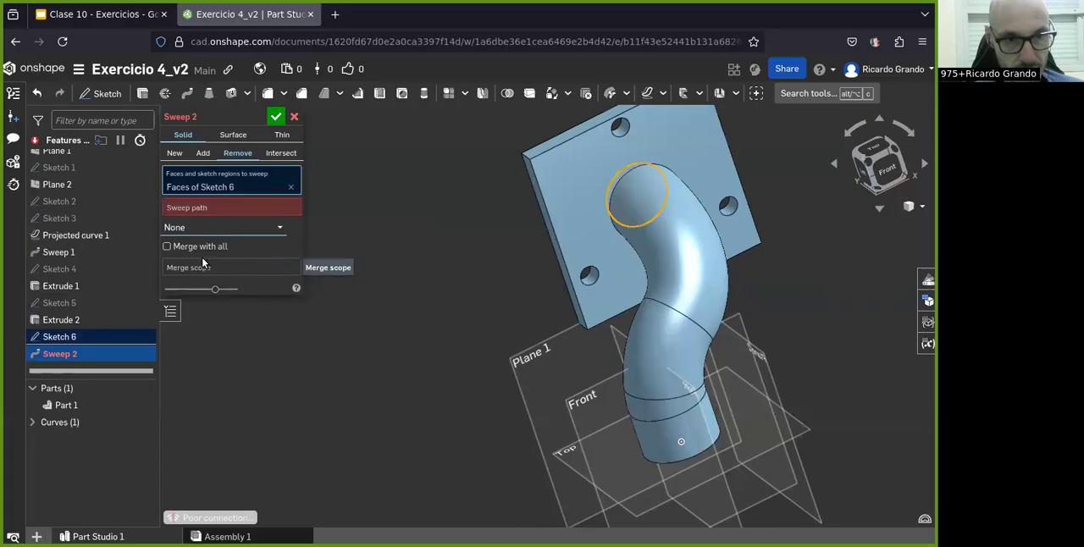
click(215, 210)
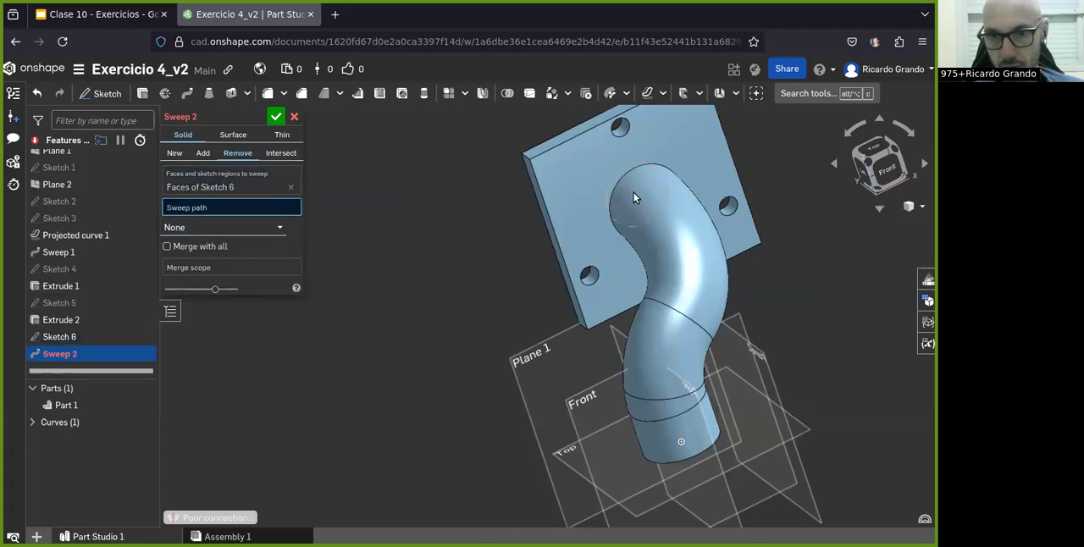
right_drag(690, 438, 550, 437)
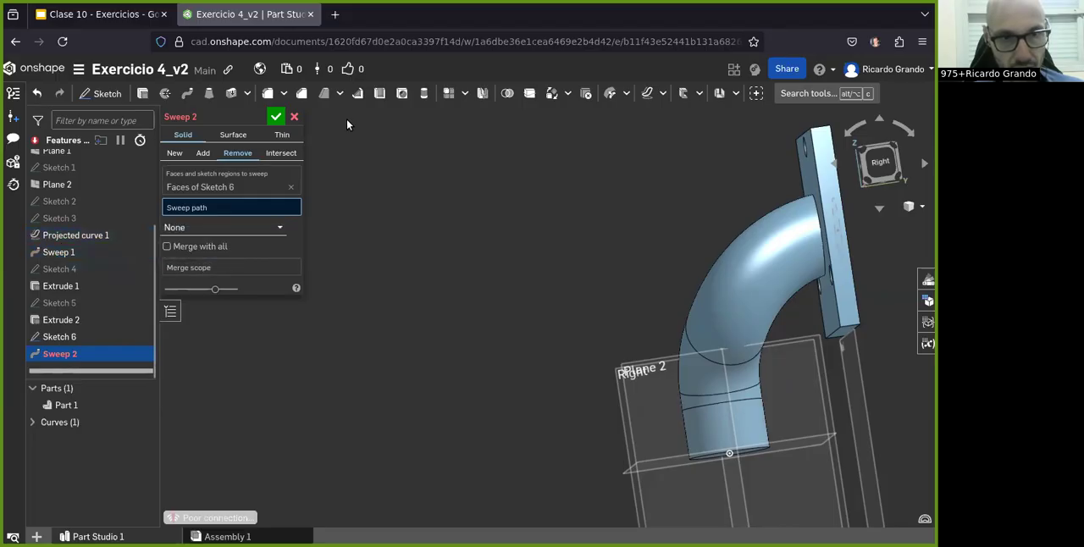
Step: Close the sweep that has no path and undo its creation
click(293, 117)
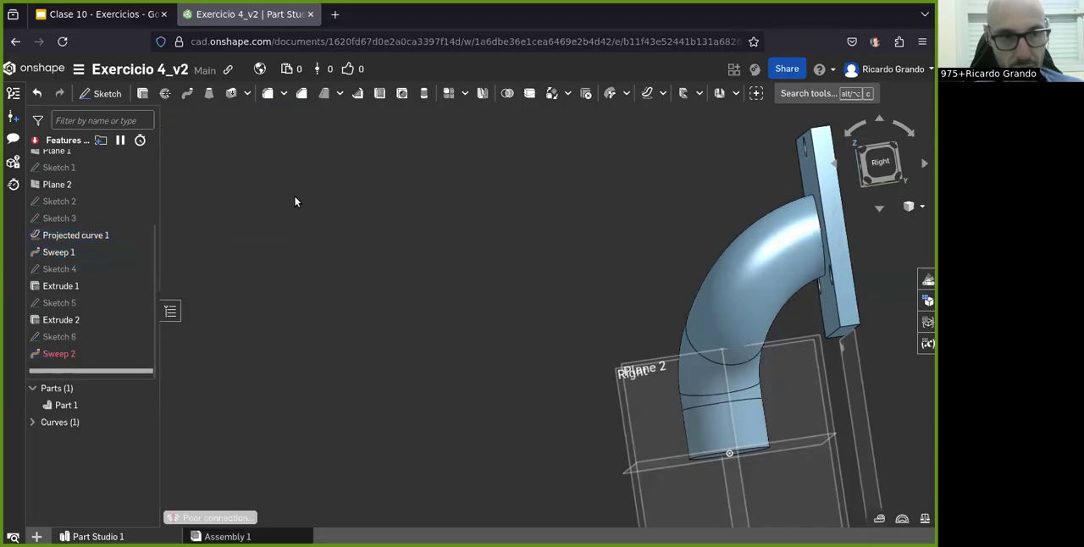
right_click(75, 356)
key(ctrl+z)
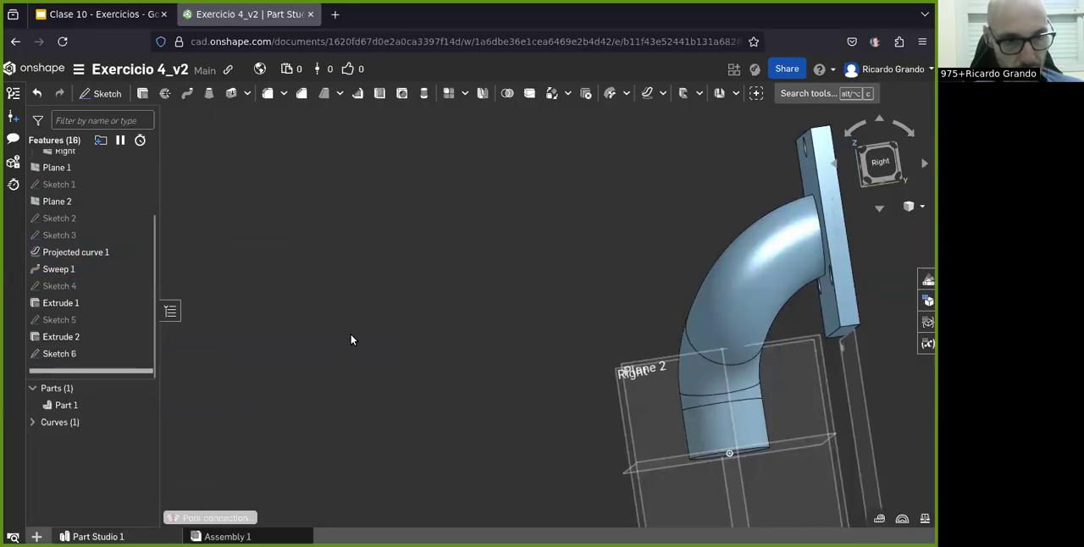
click(187, 93)
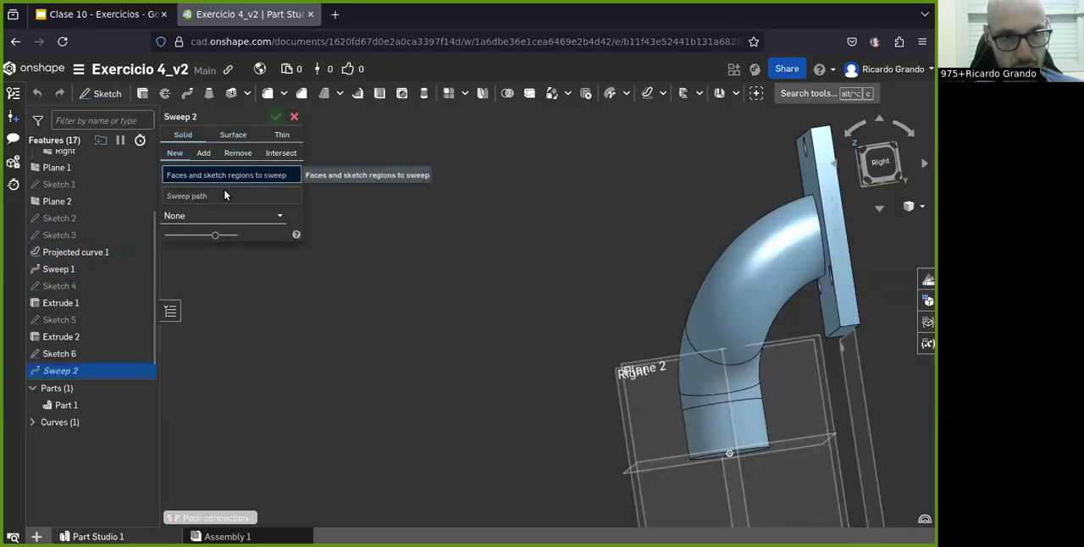
click(233, 153)
click(186, 195)
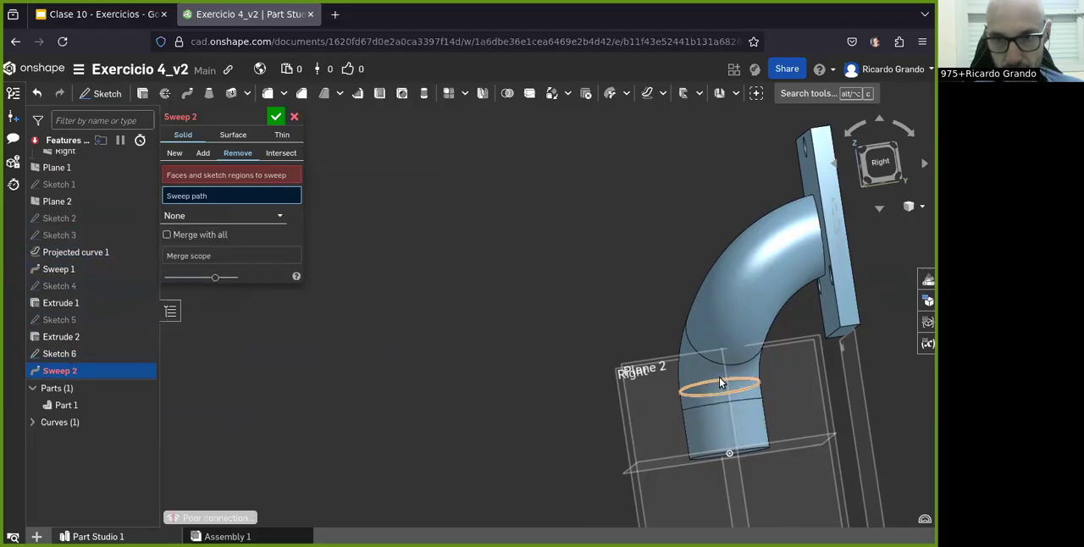
click(293, 120)
Step: Examine Projected curve 1 inside the pipe and look through the options of the path sketches and the bore circle's sketch
click(53, 255)
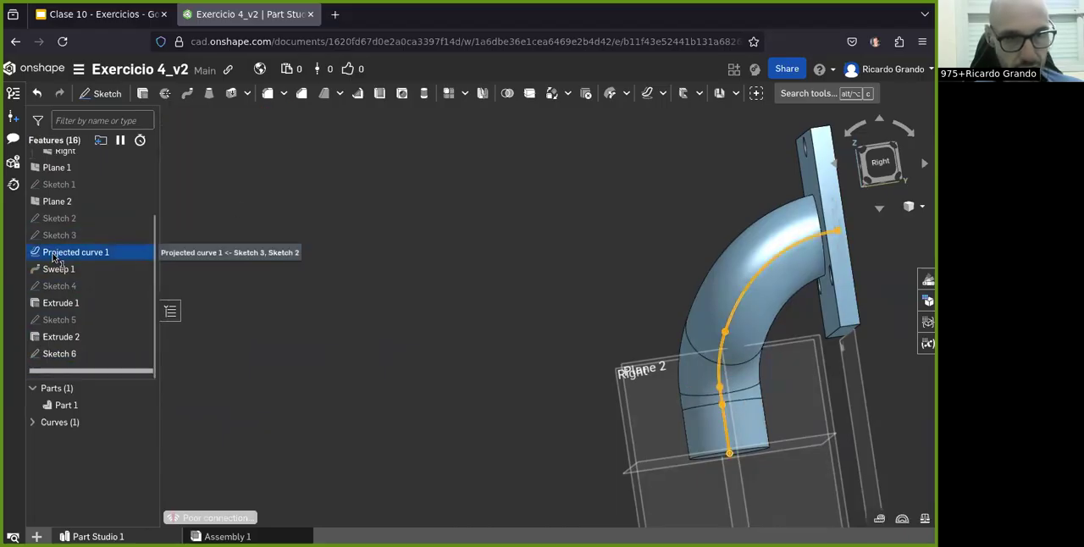
right_drag(368, 380, 425, 371)
right_click(47, 255)
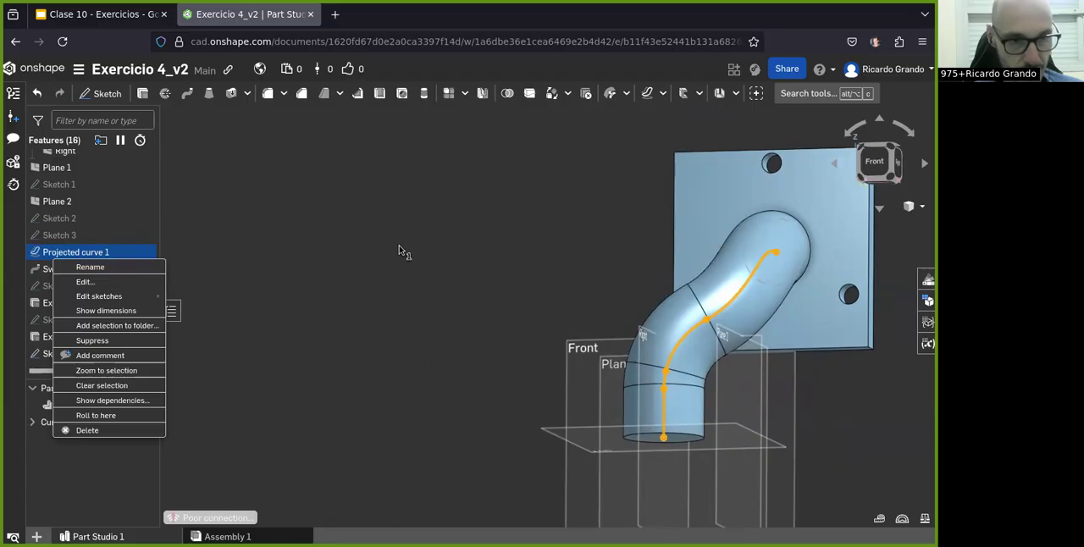
mouse_move(124, 303)
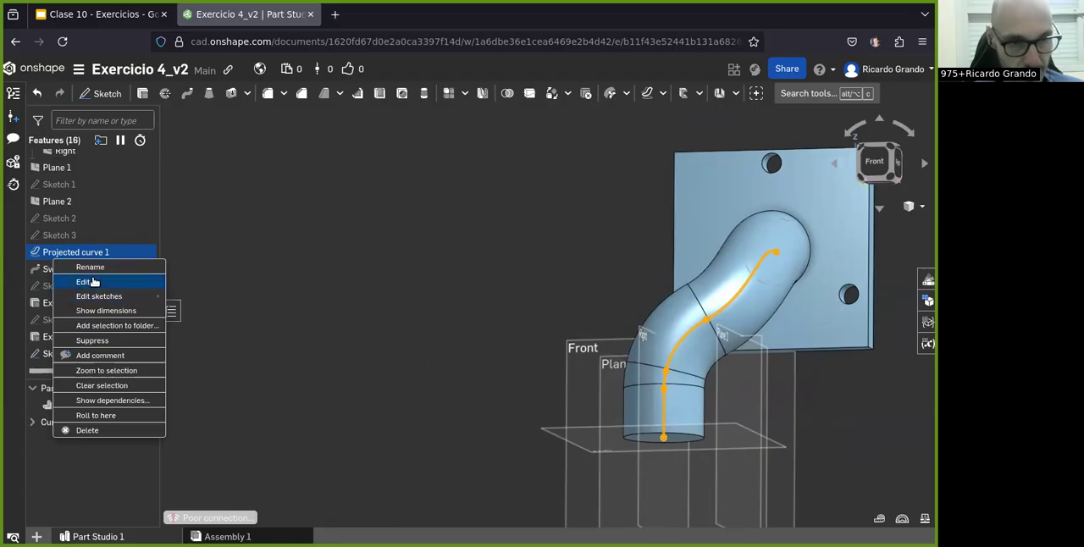
click(283, 475)
click(59, 217)
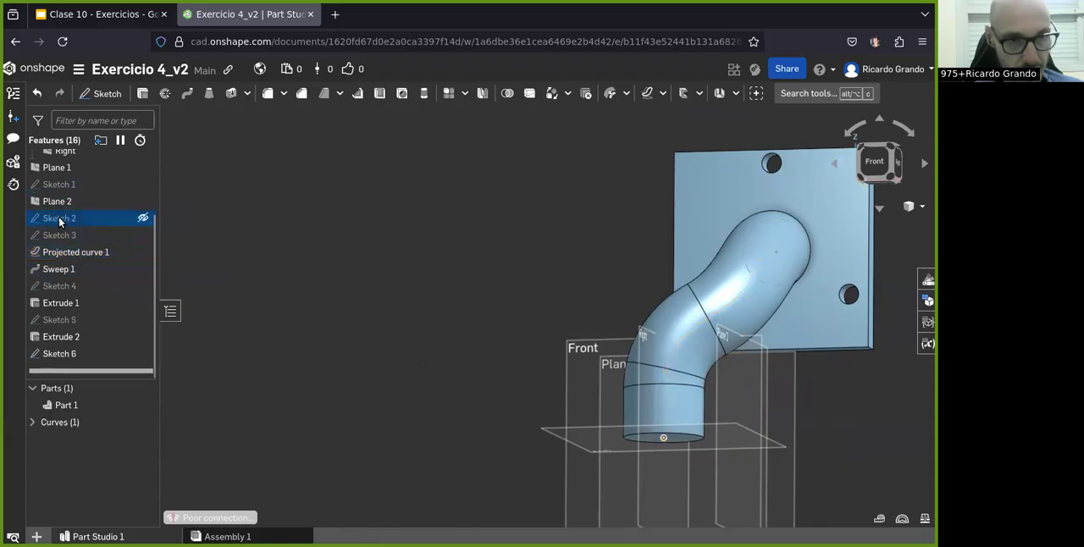
right_click(57, 218)
click(100, 260)
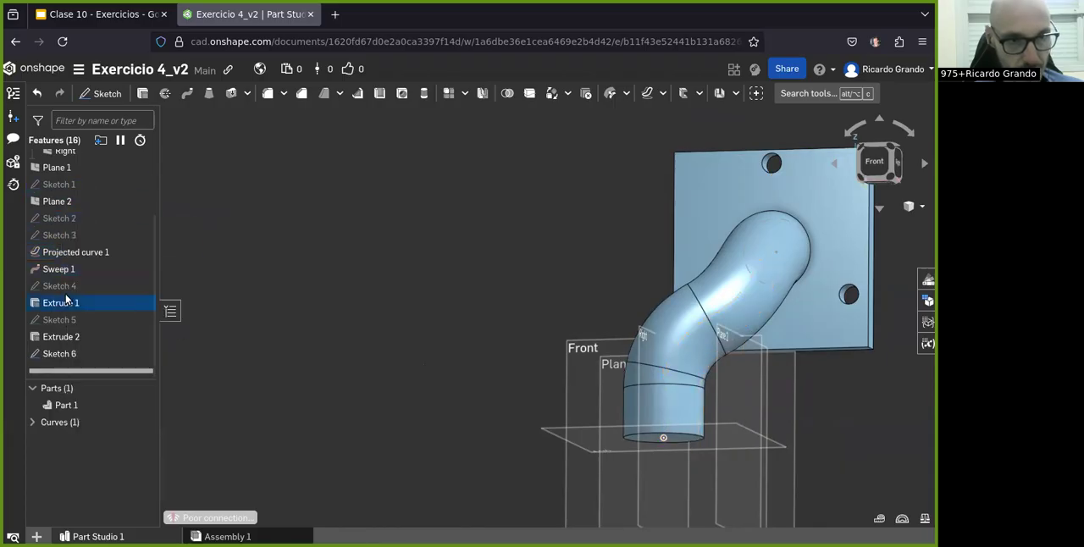
right_click(46, 368)
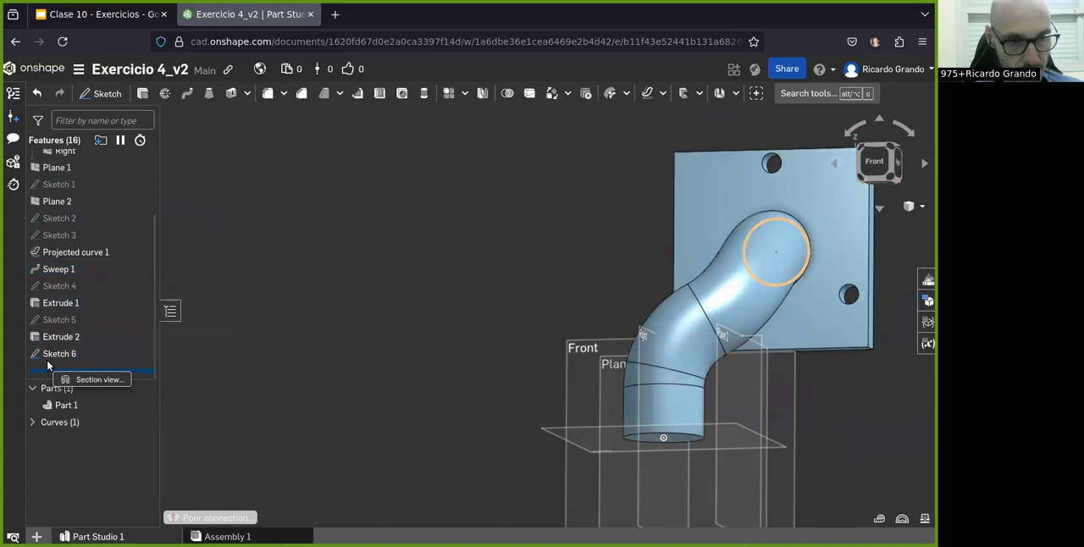
right_click(45, 360)
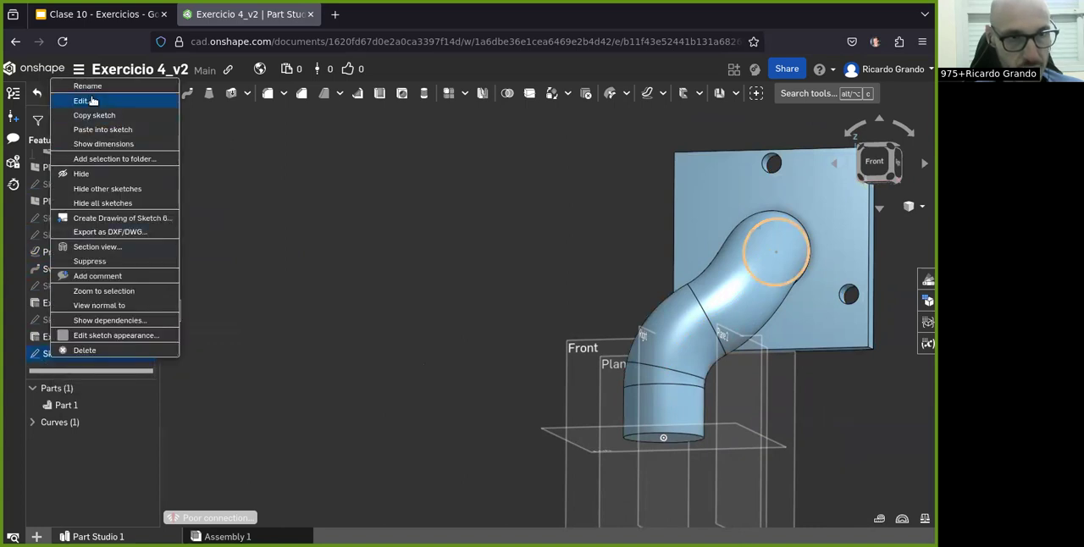
click(335, 437)
click(49, 186)
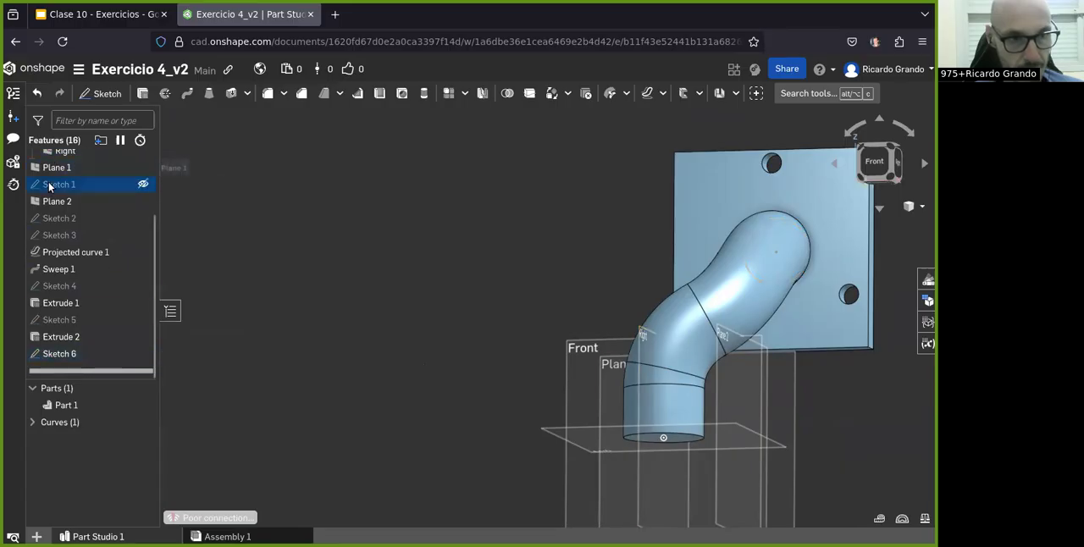
scroll(48, 186, up, 3)
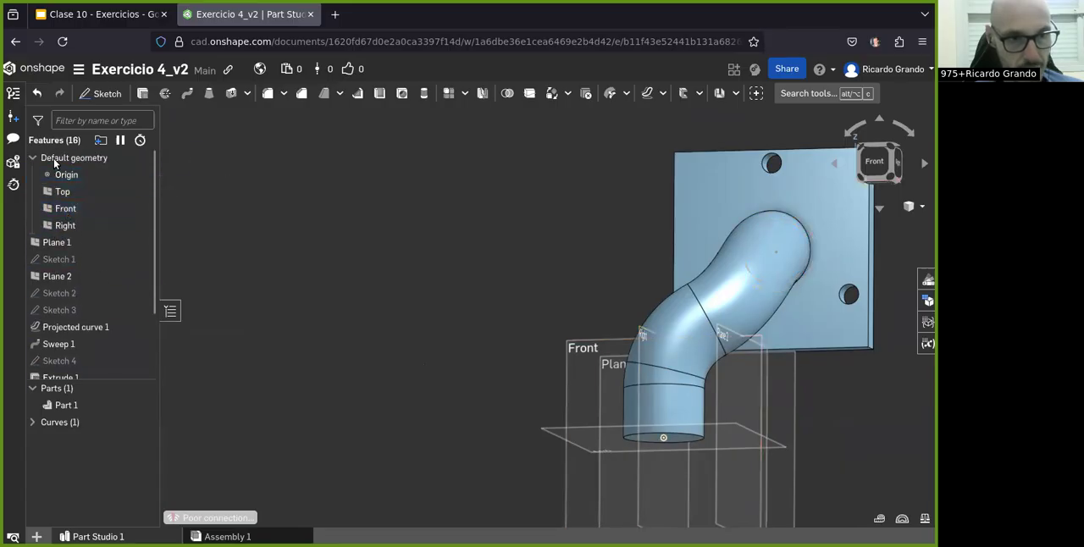
scroll(46, 259, down, 3)
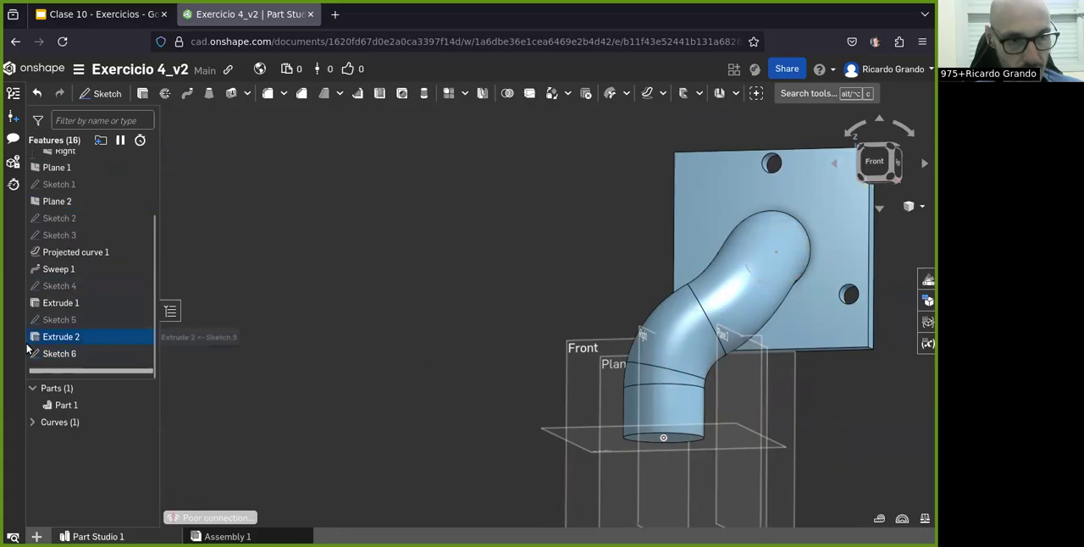
right_click(26, 348)
click(477, 295)
Step: Edit Sketch 2 in front view, set the length of the path's straight vertical segment to 50 mm, and finish the sketch
mouse_move(670, 337)
right_down()
mouse_move(547, 351)
mouse_move(673, 326)
right_up()
click(889, 177)
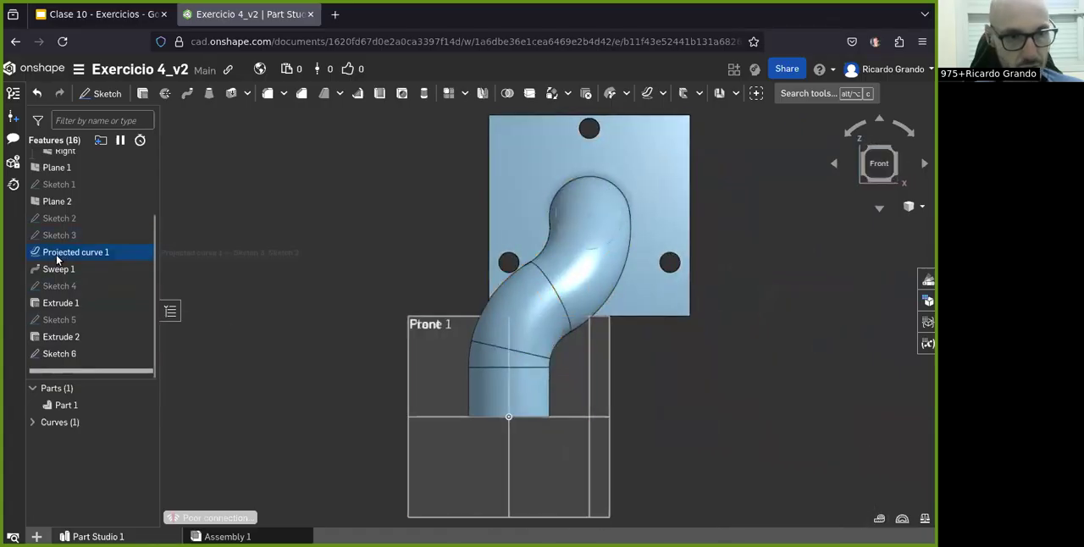
double_click(60, 218)
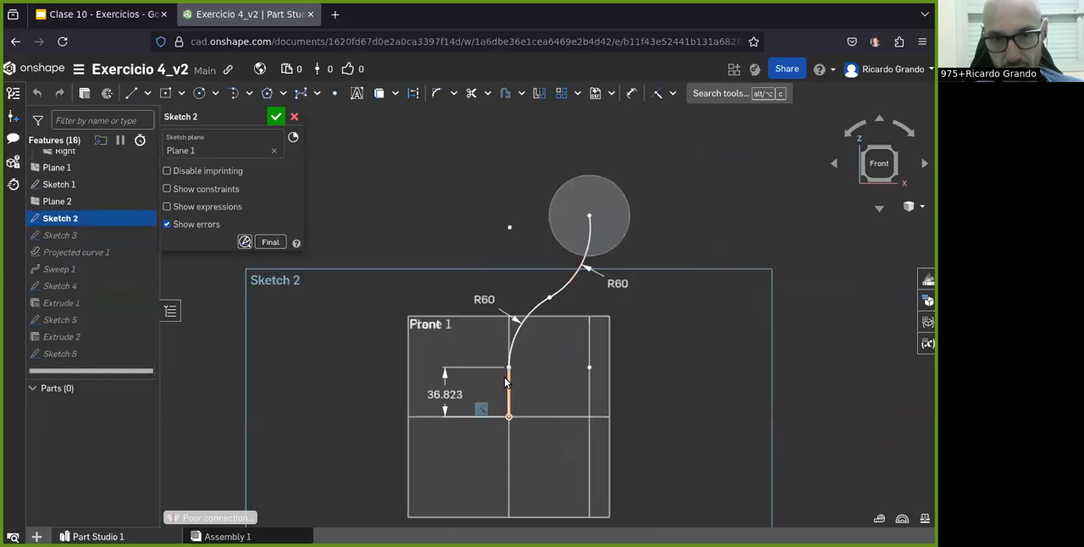
double_click(444, 395)
click(446, 395)
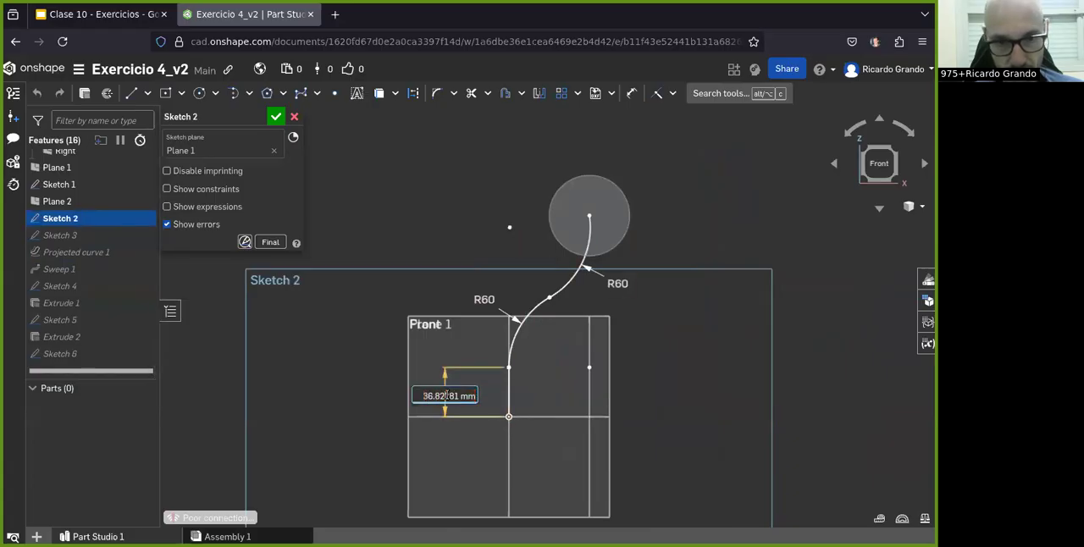
text(50)
key(Return)
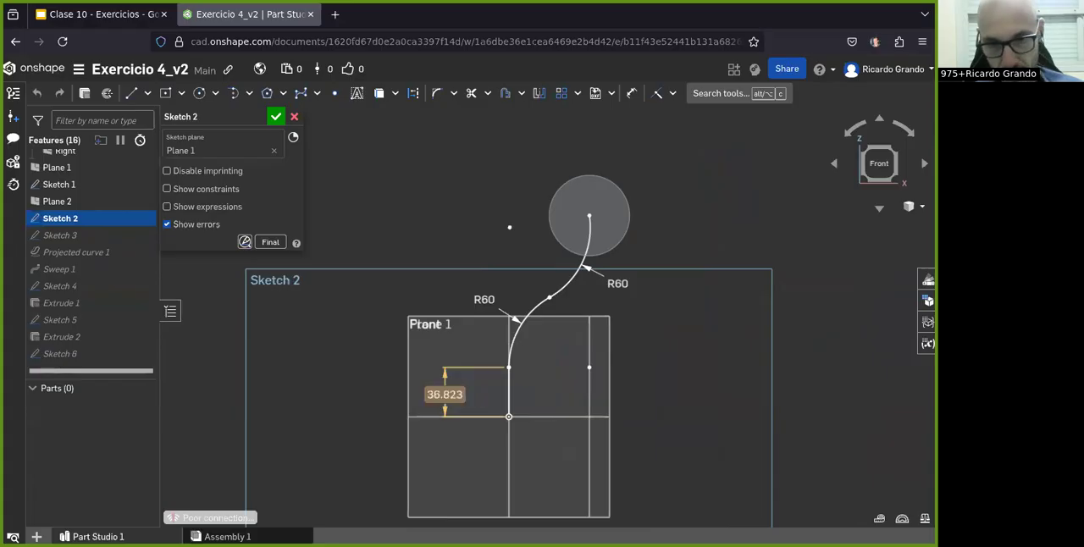
click(275, 119)
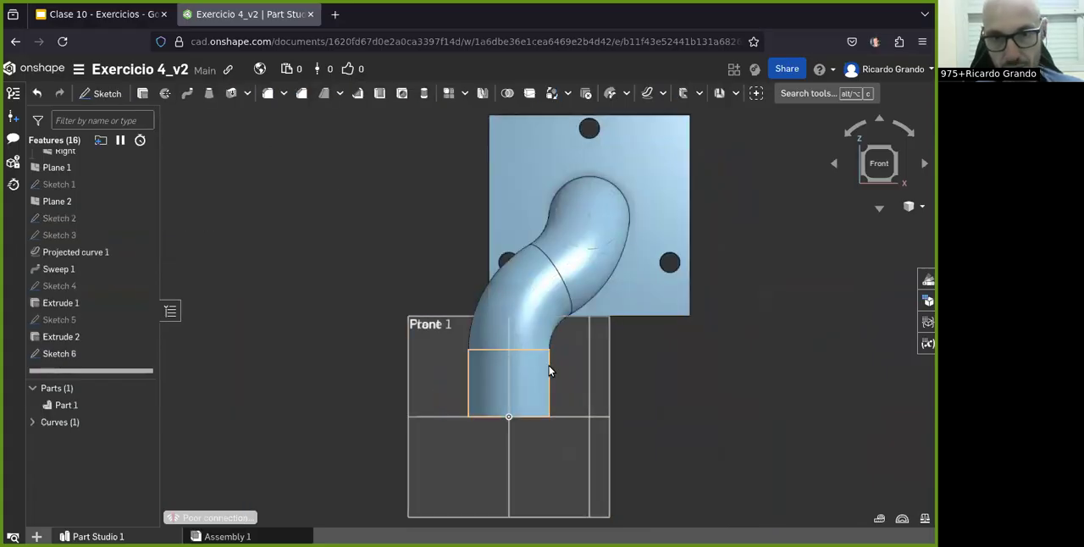
right_drag(547, 377, 553, 372)
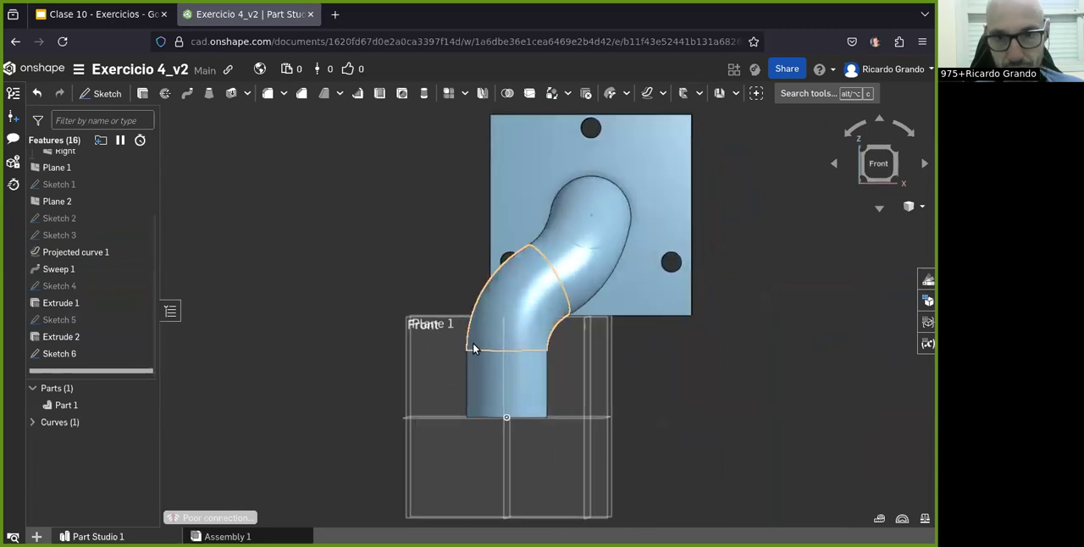
click(39, 356)
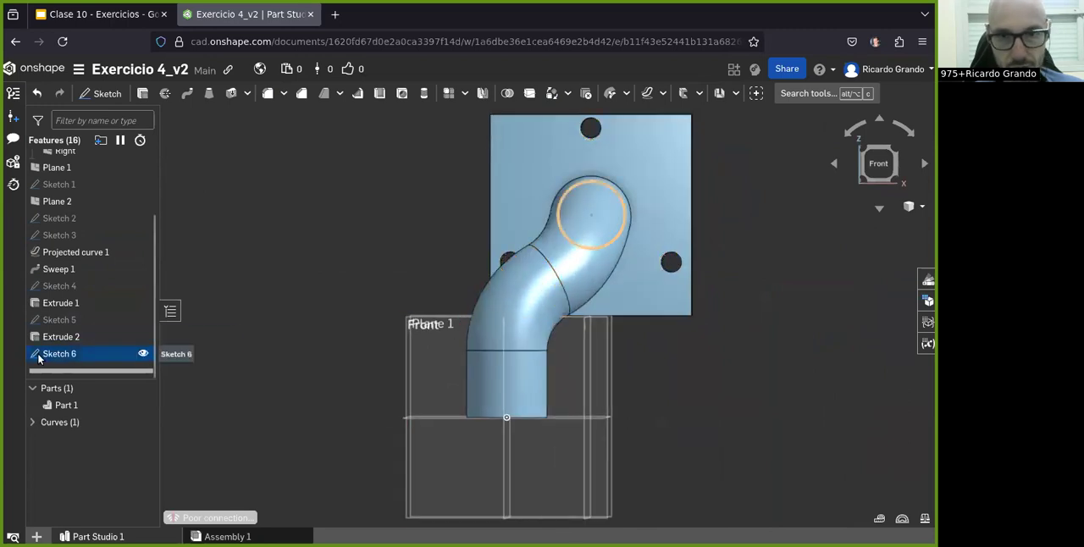
Step: Create a sketch on Plane 1 in front view with a vertical line up from the origin, and dimension it to 50 mm
click(101, 94)
right_drag(463, 347, 632, 446)
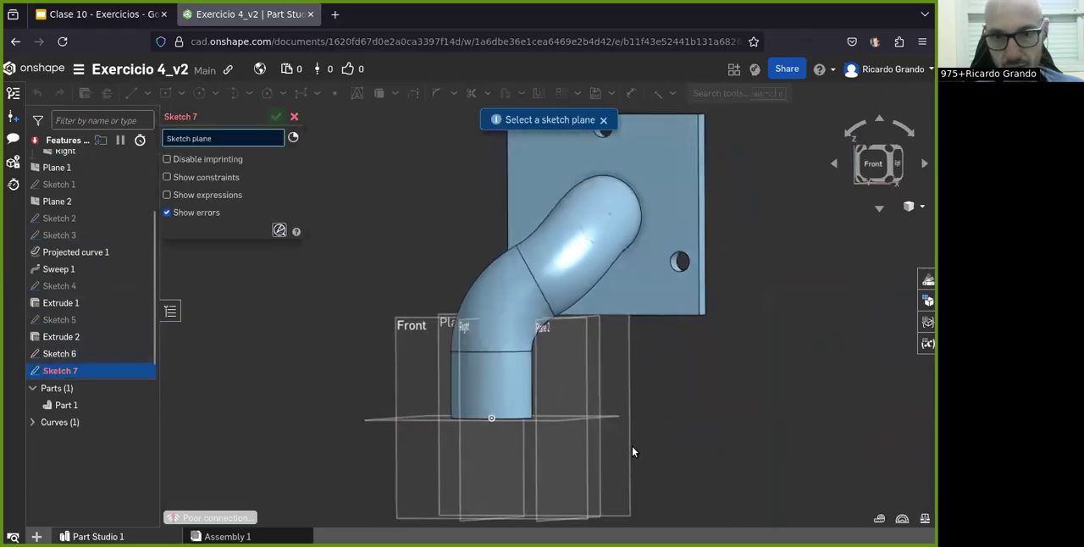
click(637, 371)
click(870, 164)
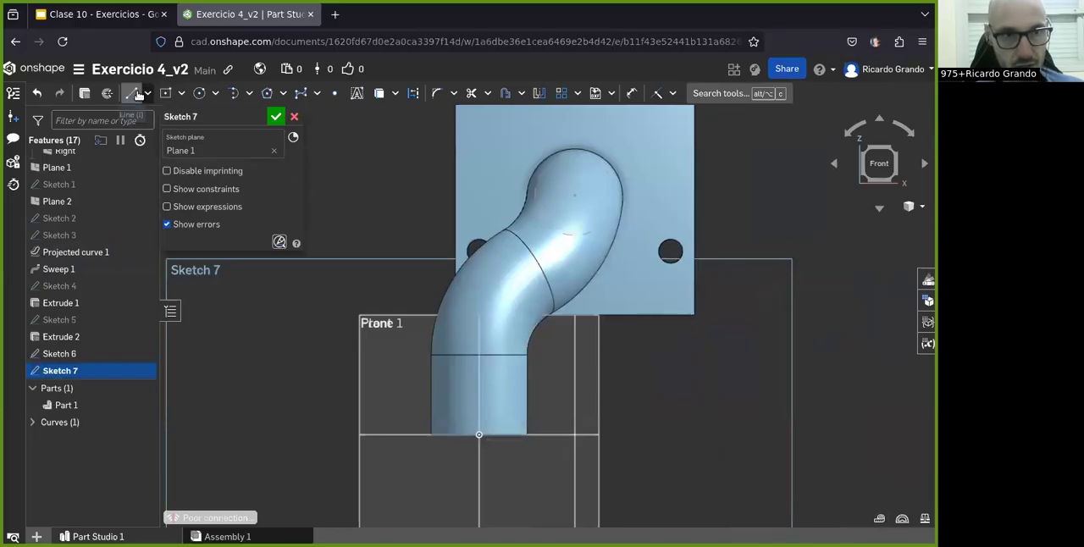
click(477, 354)
click(631, 93)
click(479, 385)
click(390, 383)
text(50)
key(Return)
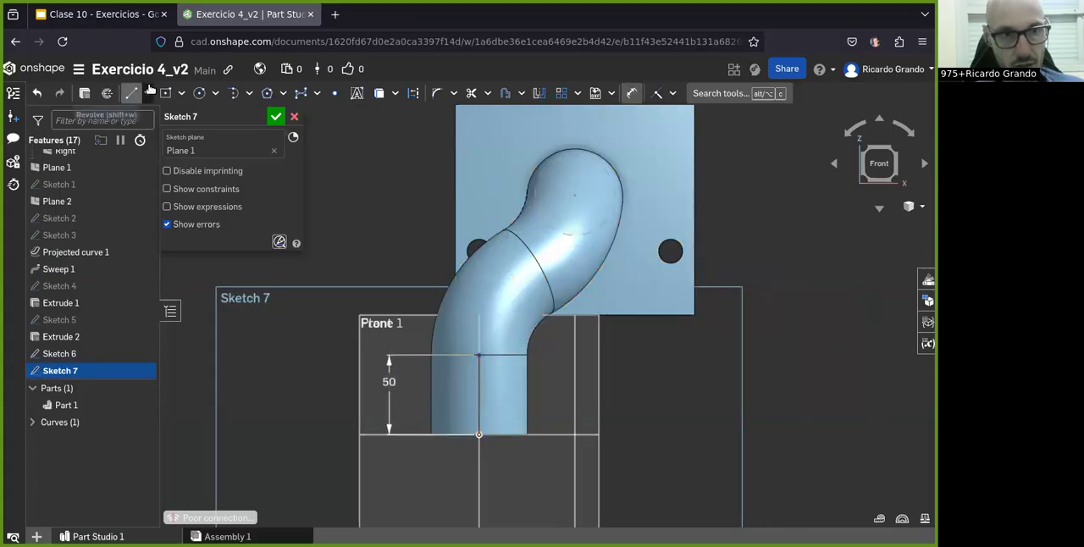
Step: Draw two successive tangent arcs from the line's upper end along the pipe to its centre at the flange
click(234, 93)
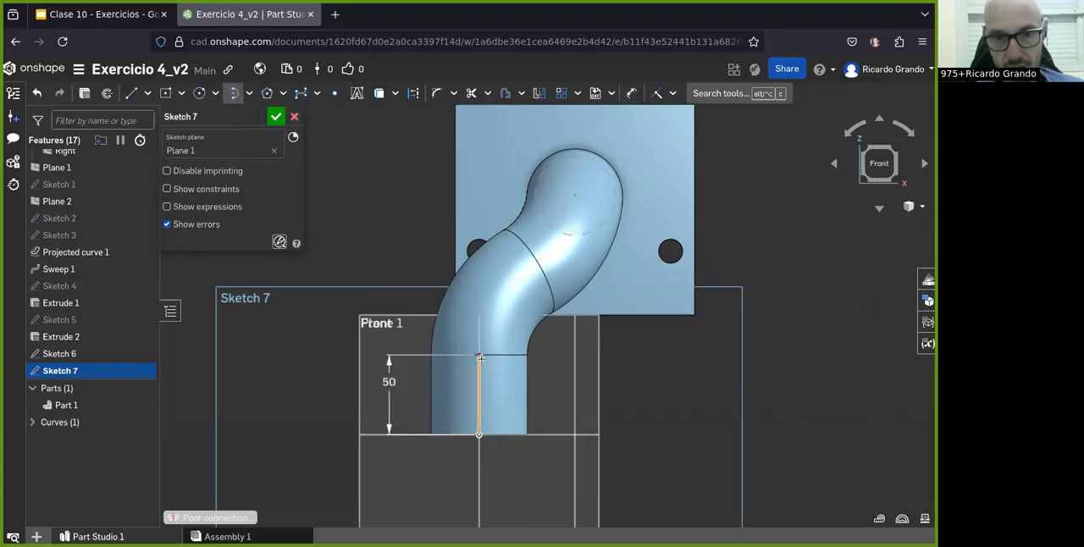
click(534, 256)
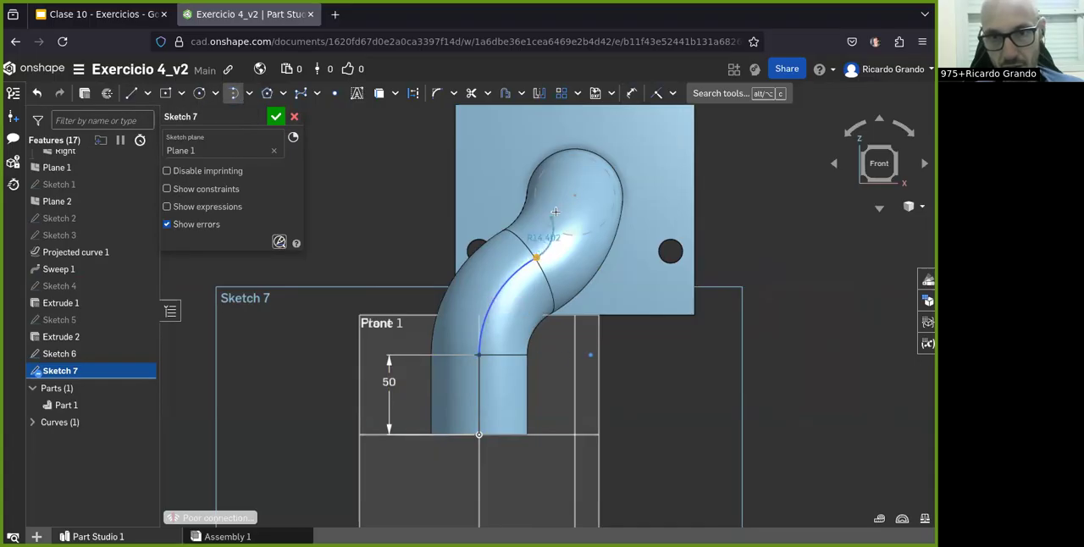
click(574, 196)
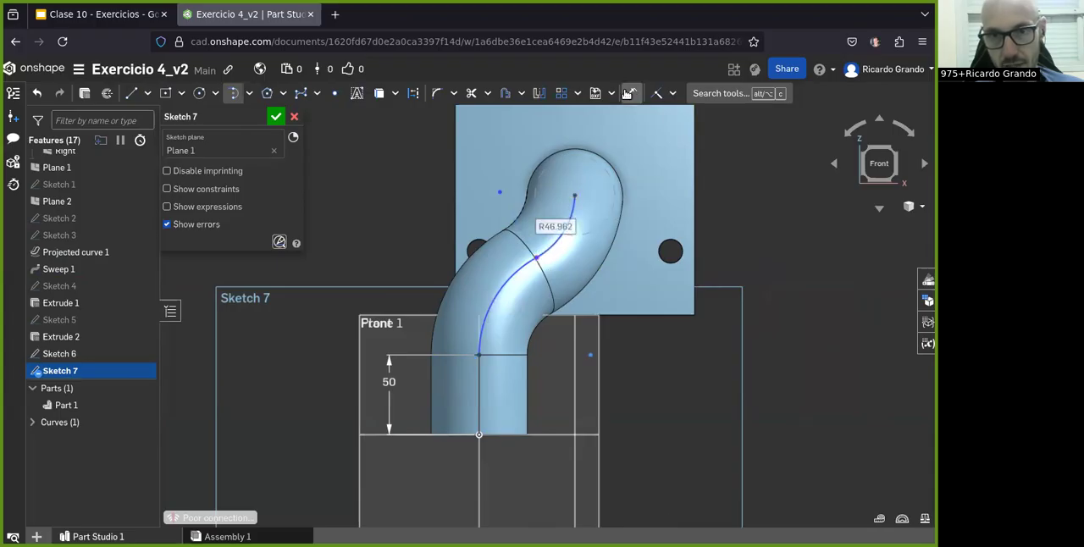
Step: Dimension both arcs to a radius of 60 mm and finish the sketch
click(629, 93)
click(499, 286)
click(431, 296)
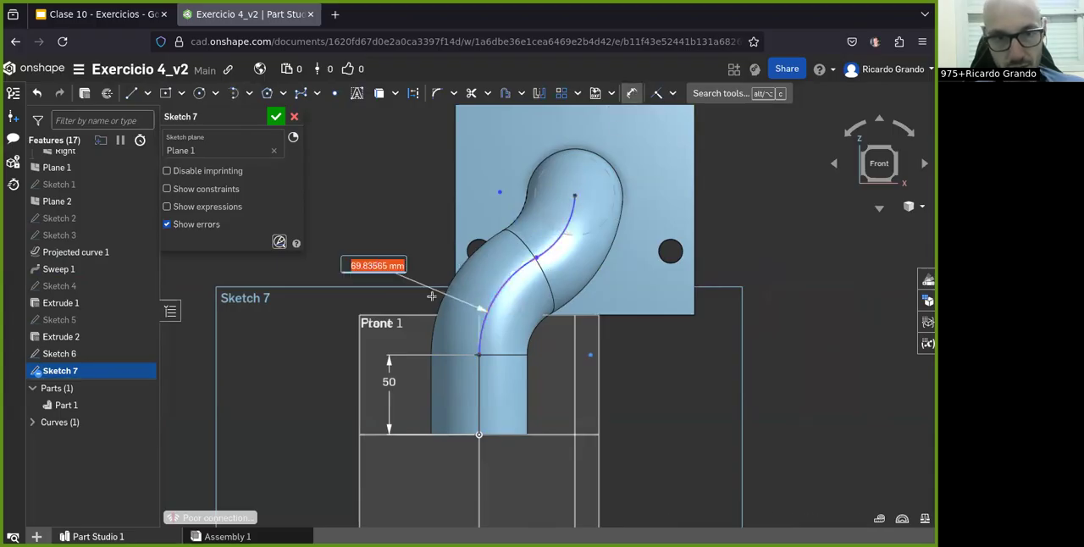
text(5)
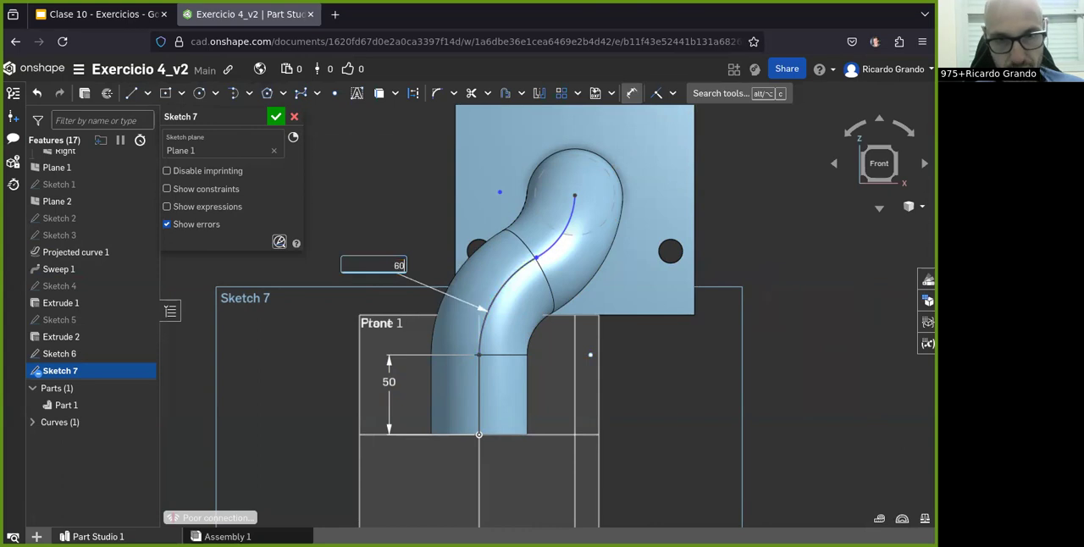
key(Return)
click(559, 247)
click(657, 334)
text(60)
key(Return)
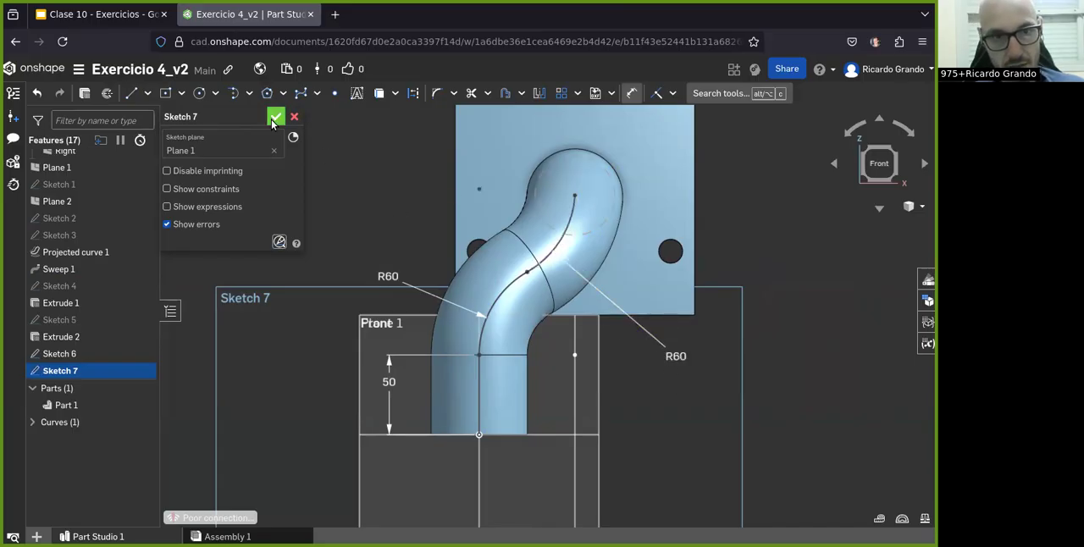
click(274, 118)
Step: Create a sketch on Plane 2 in right view with a vertical line up from the origin, and dimension it to 50 mm
mouse_move(525, 321)
right_down()
mouse_move(490, 304)
mouse_move(500, 293)
mouse_move(475, 291)
mouse_move(500, 326)
right_up()
click(103, 93)
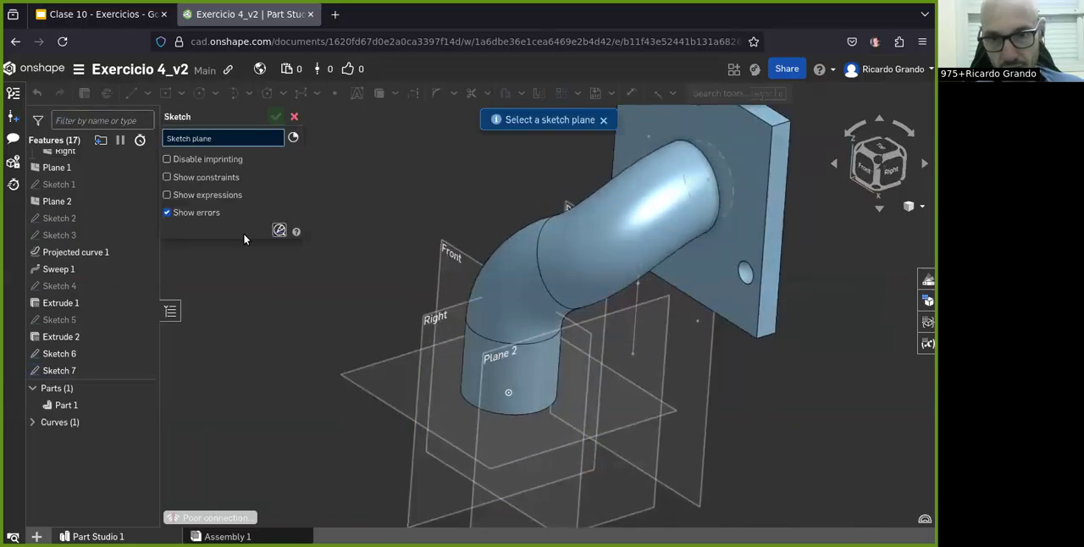
click(650, 510)
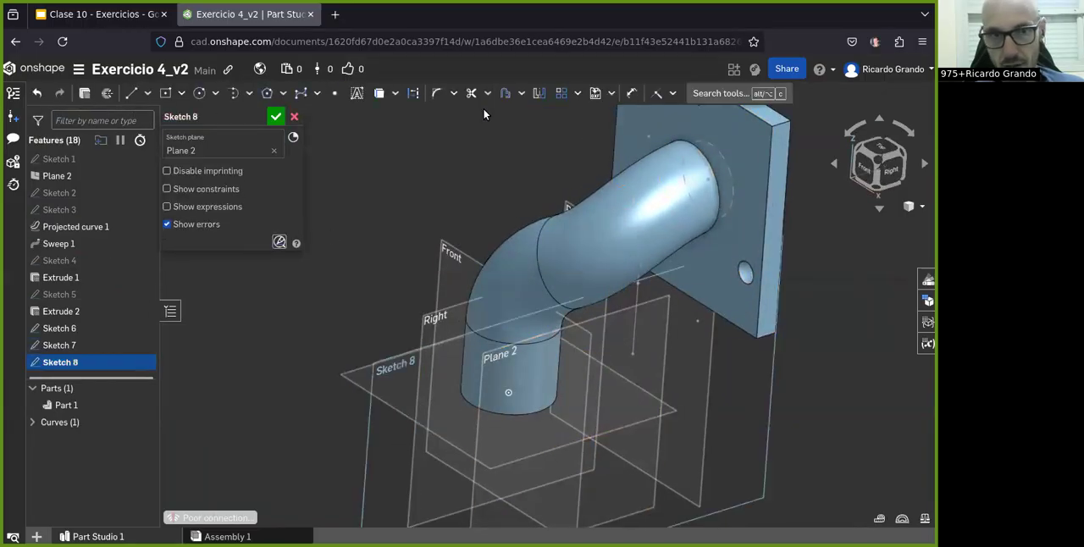
click(885, 175)
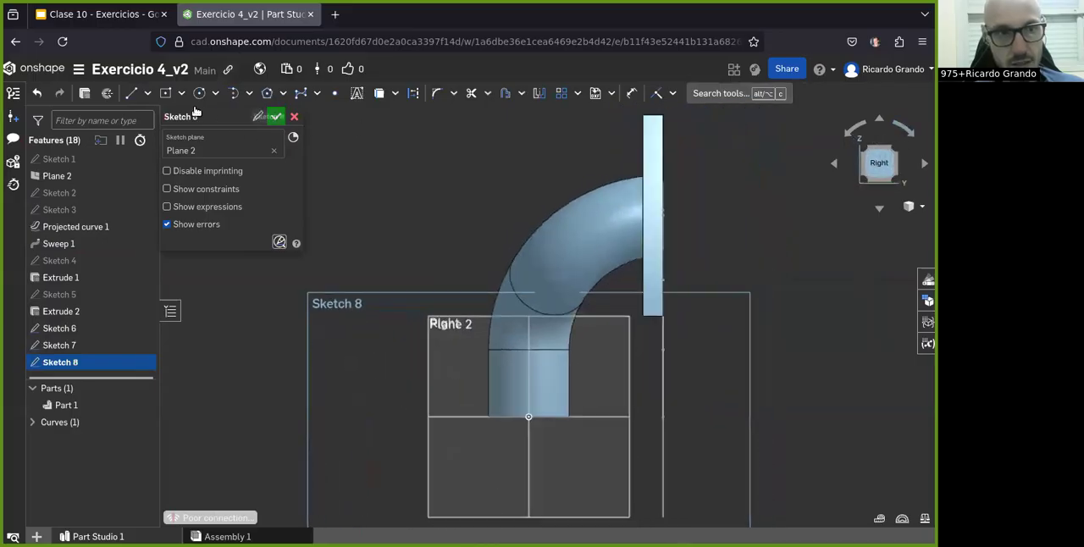
click(147, 93)
click(144, 113)
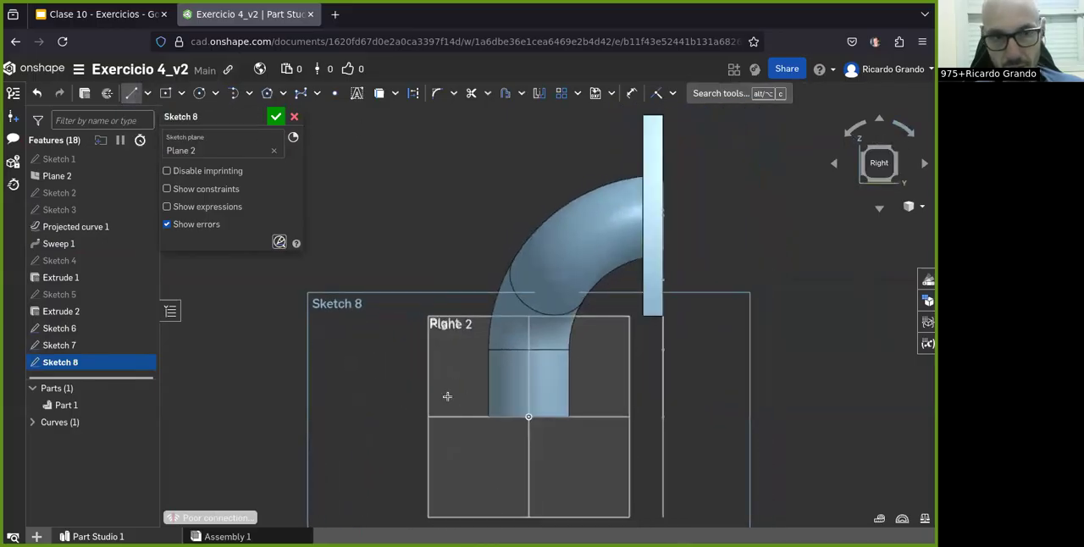
click(530, 349)
click(631, 93)
click(528, 375)
click(320, 388)
text(50)
key(Return)
Step: Draw a tangent arc of 100 mm radius from the line's upper end to the pipe's centre at the flange, and finish the sketch
click(147, 93)
click(234, 93)
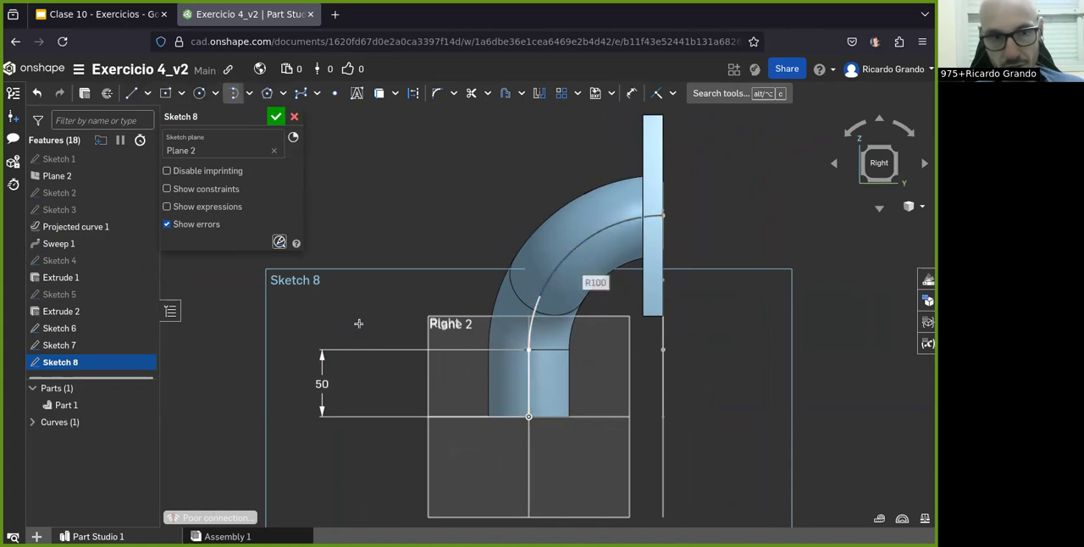
click(278, 117)
Step: Create a projected curve from two sketches, with Sketch 7 as the first and Sketch 8 as the second
mouse_move(398, 326)
right_down()
mouse_move(556, 341)
mouse_move(515, 364)
right_up()
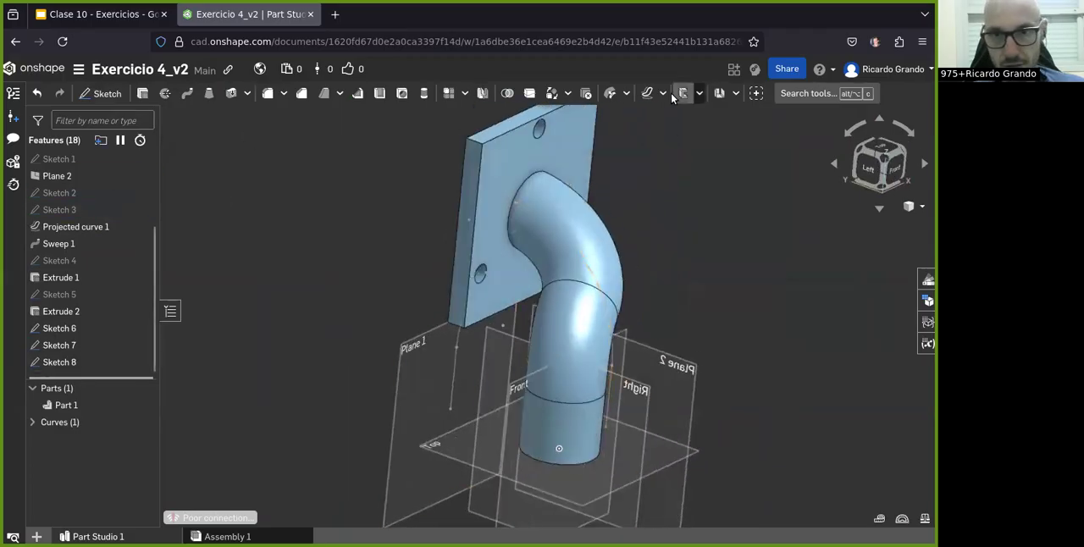
click(644, 95)
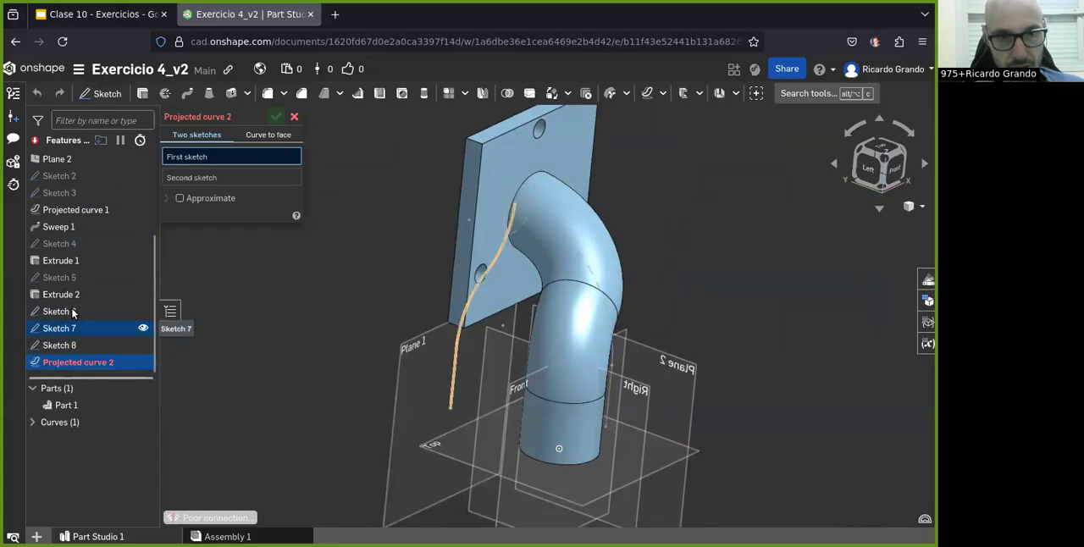
click(59, 328)
click(203, 188)
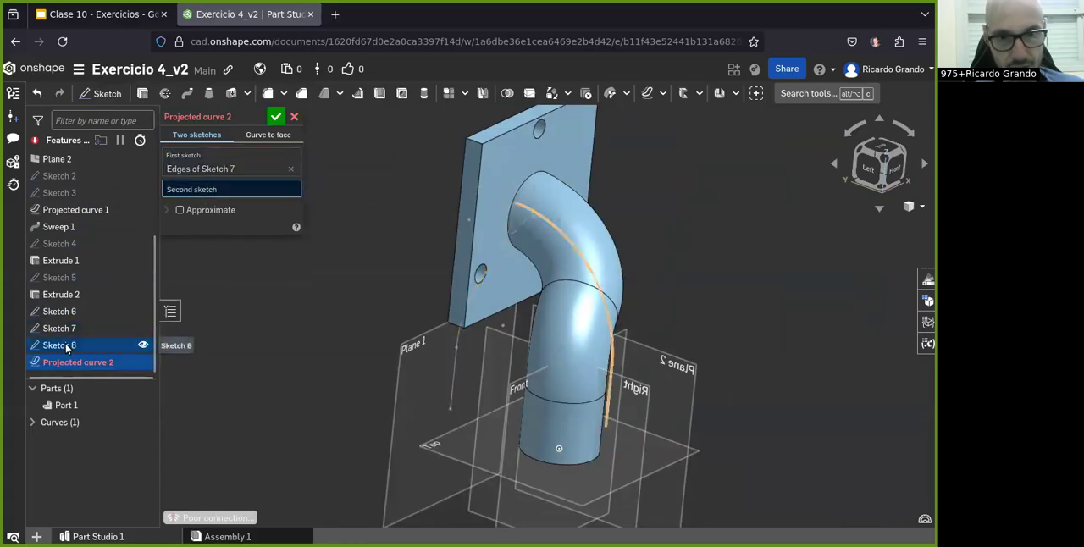
click(61, 346)
right_drag(649, 378, 620, 373)
scroll(480, 316, down, 1)
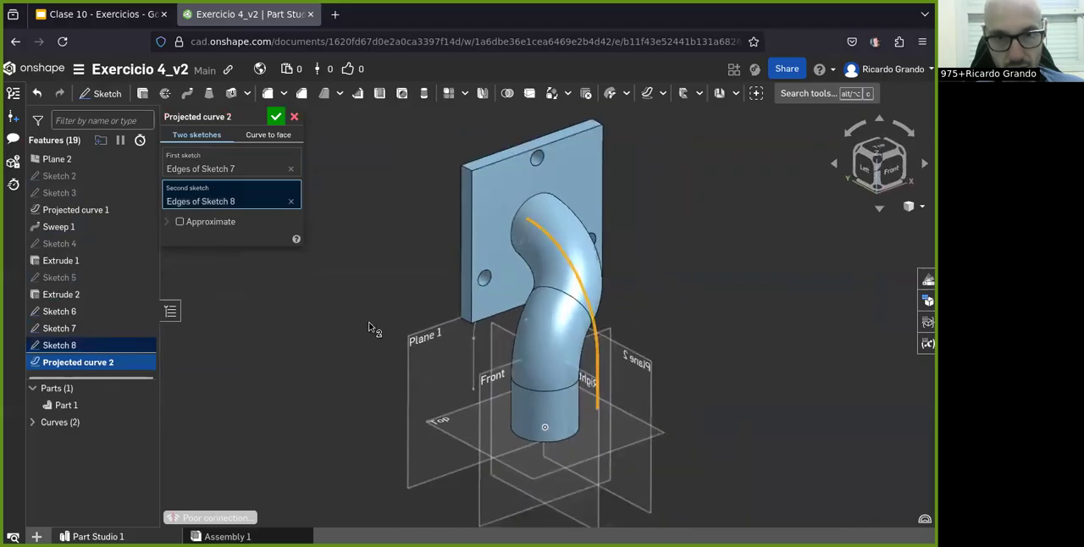
click(274, 117)
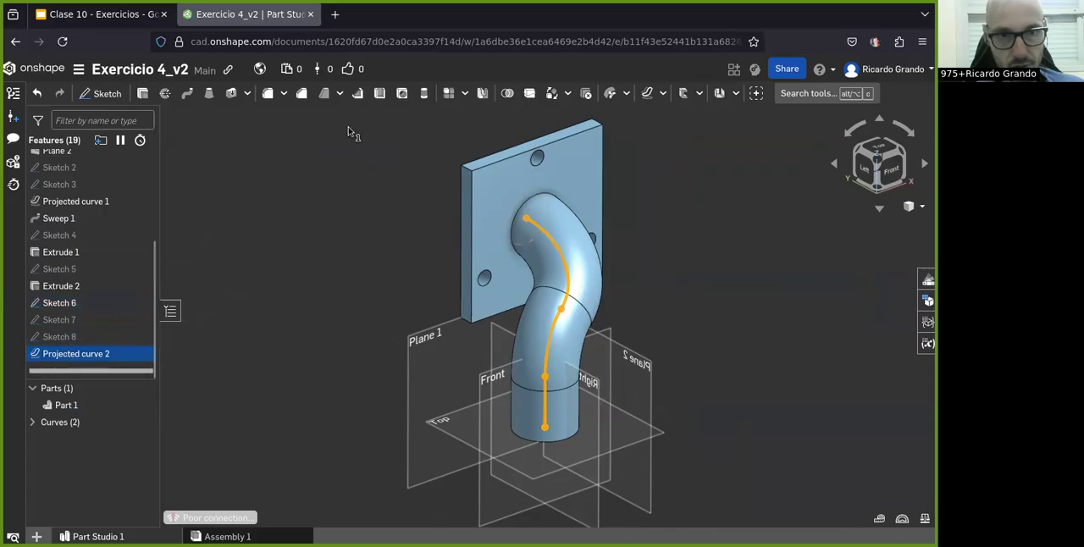
Step: Start a surface sweep with the edges of Sketch 6 as its profile and get ready to choose the path
click(182, 94)
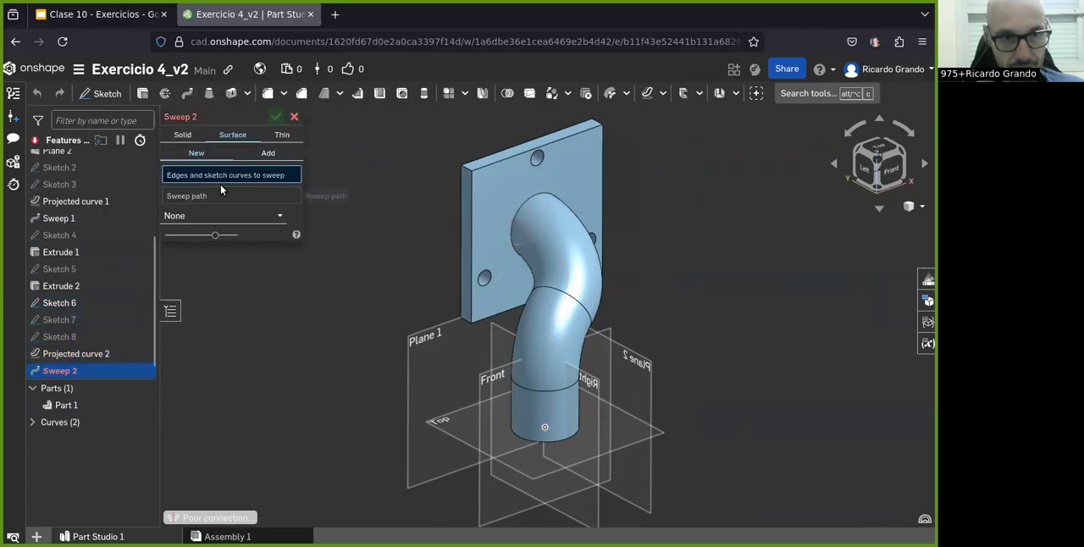
click(59, 305)
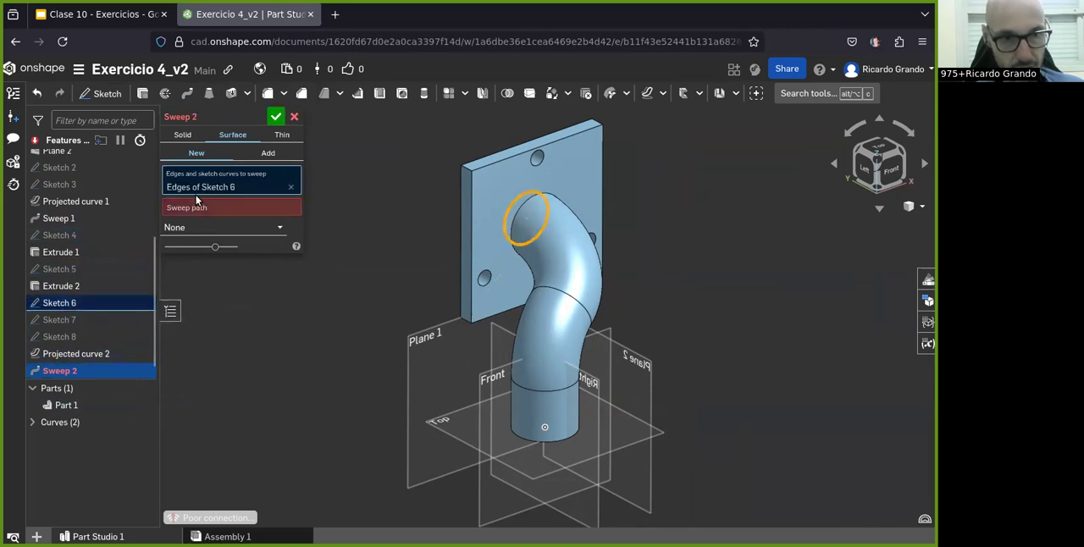
click(220, 207)
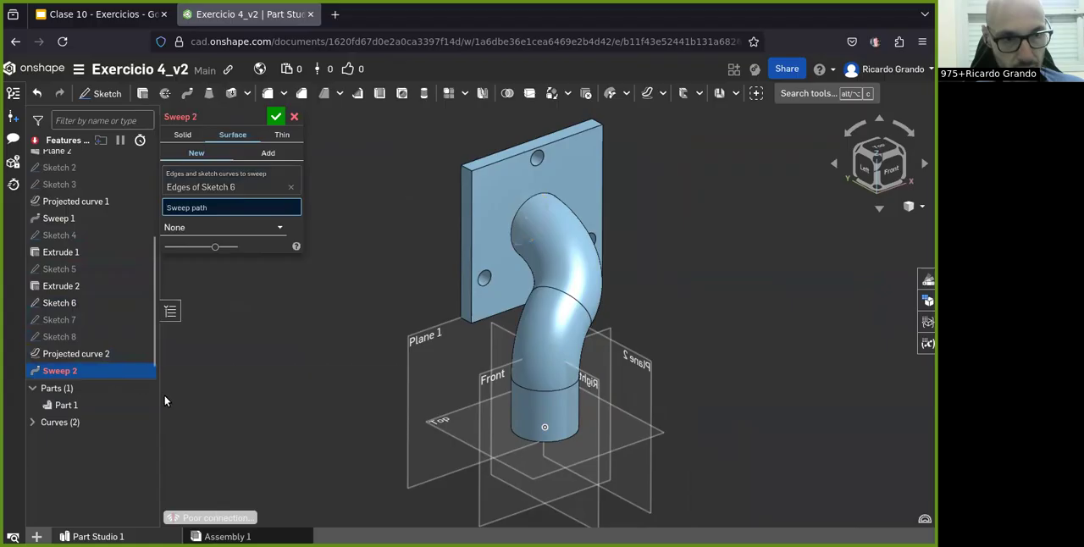
double_click(78, 355)
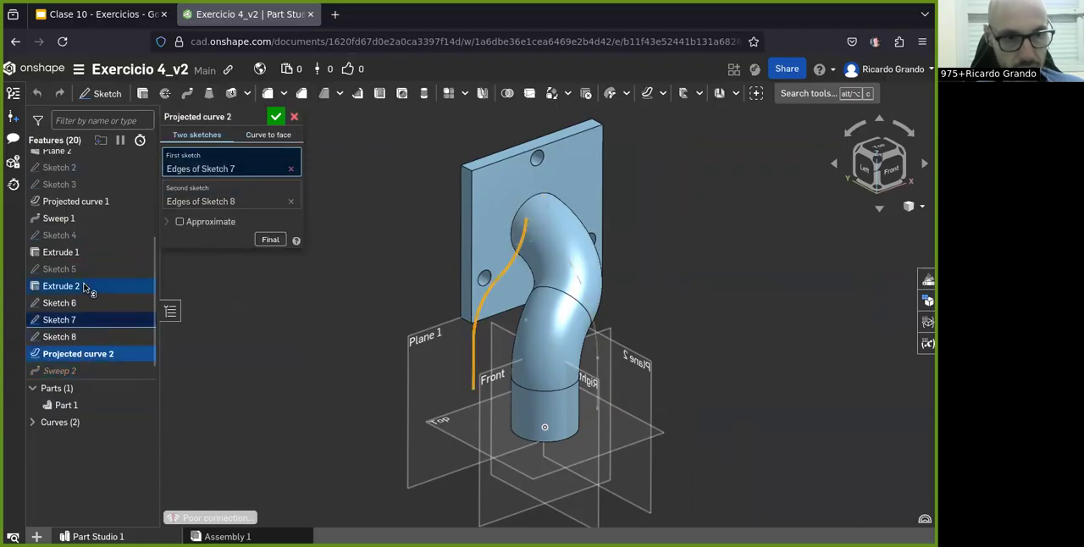
click(291, 201)
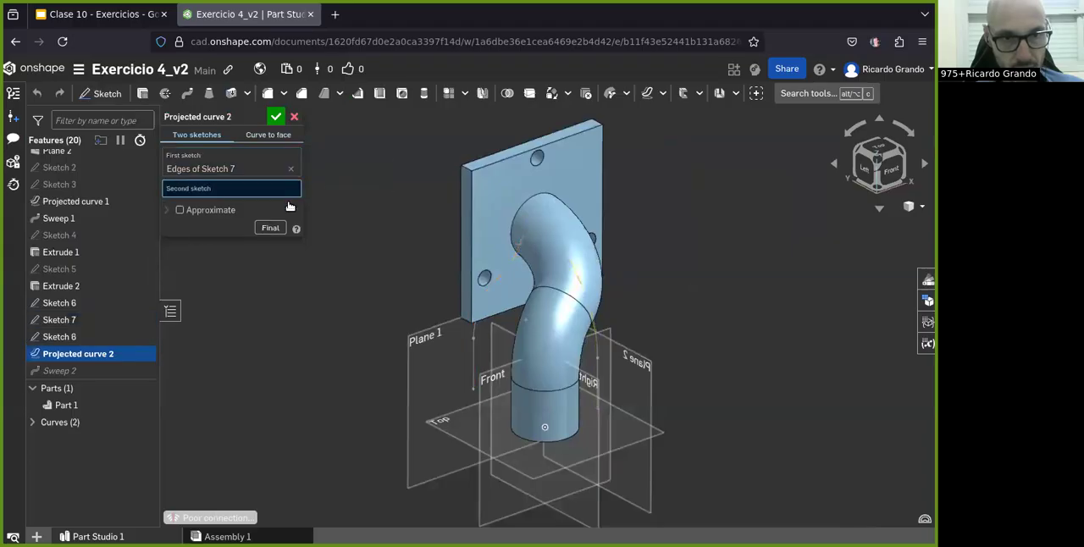
double_click(63, 372)
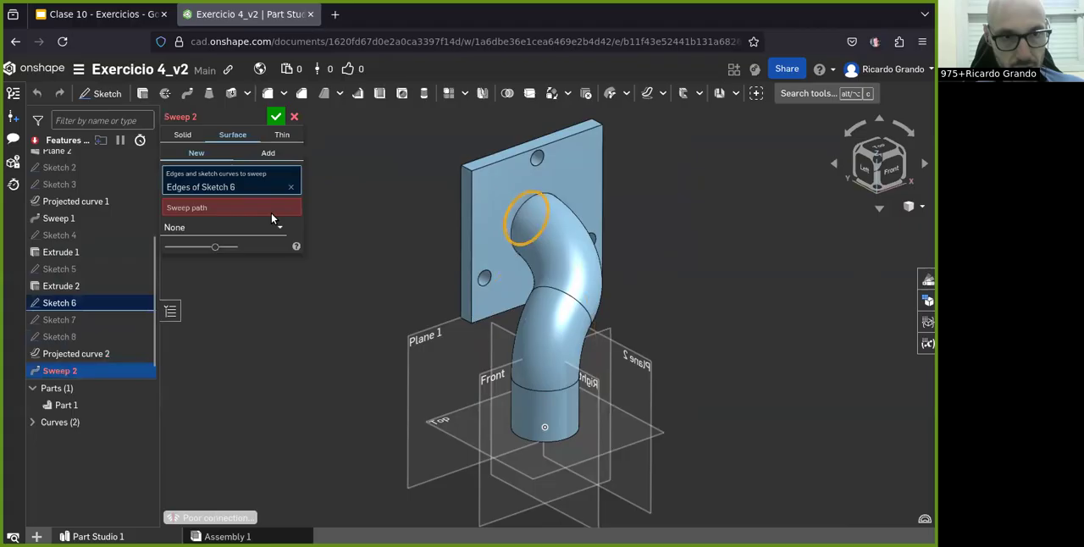
Step: Switch the sweep to a solid Remove operation and make its profile selection active
click(236, 210)
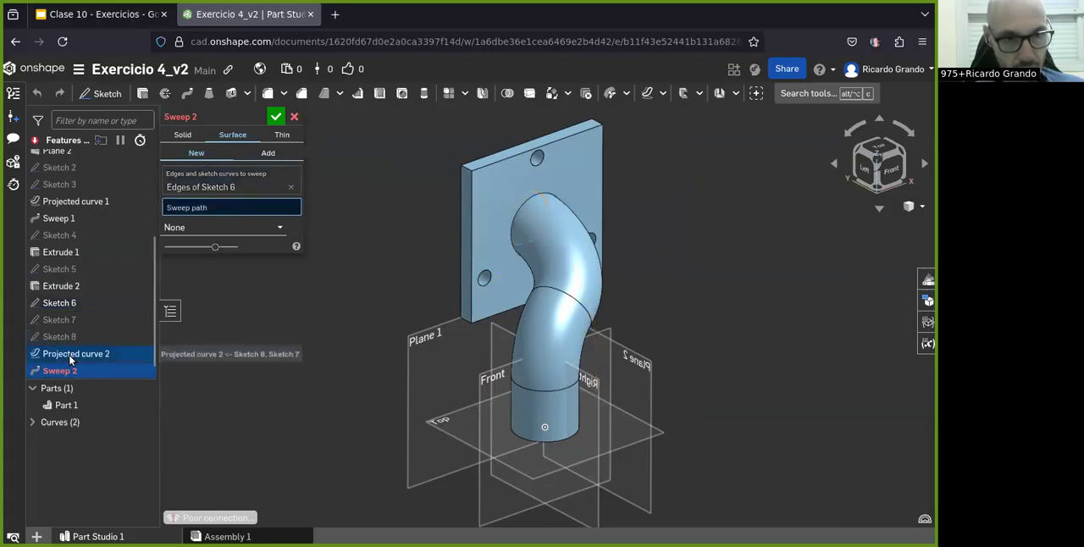
click(181, 135)
click(227, 156)
click(170, 175)
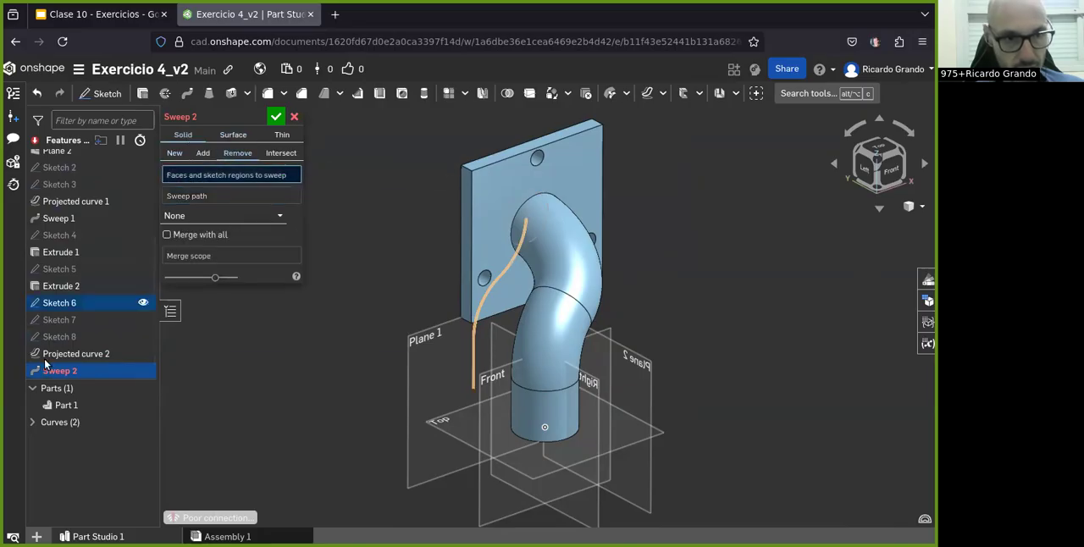
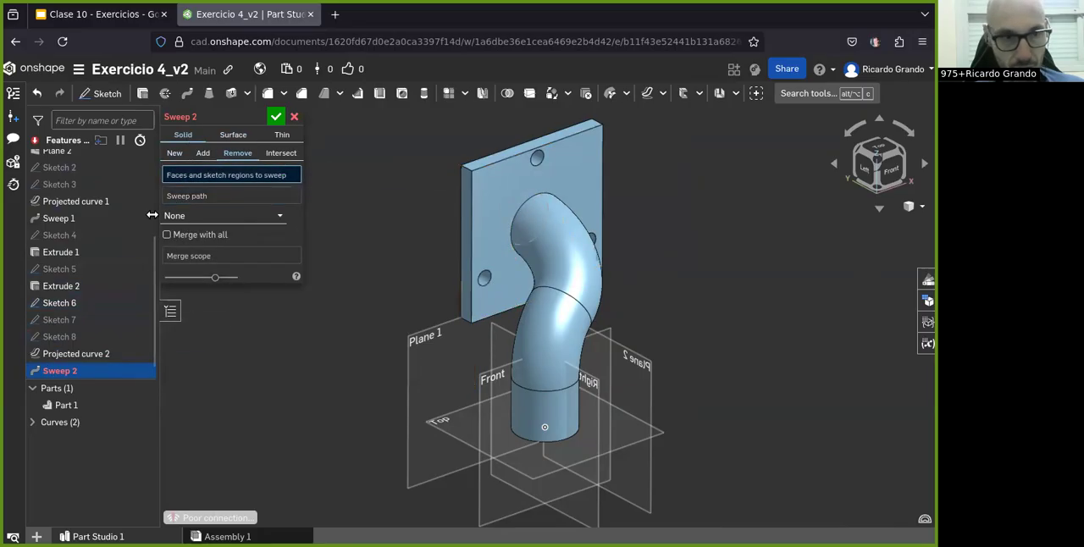
Step: Cancel the Sweep 2 edit and reorder the features so Sketch 6 and Projected curve 2 come after Sketches 7 and 8
click(57, 309)
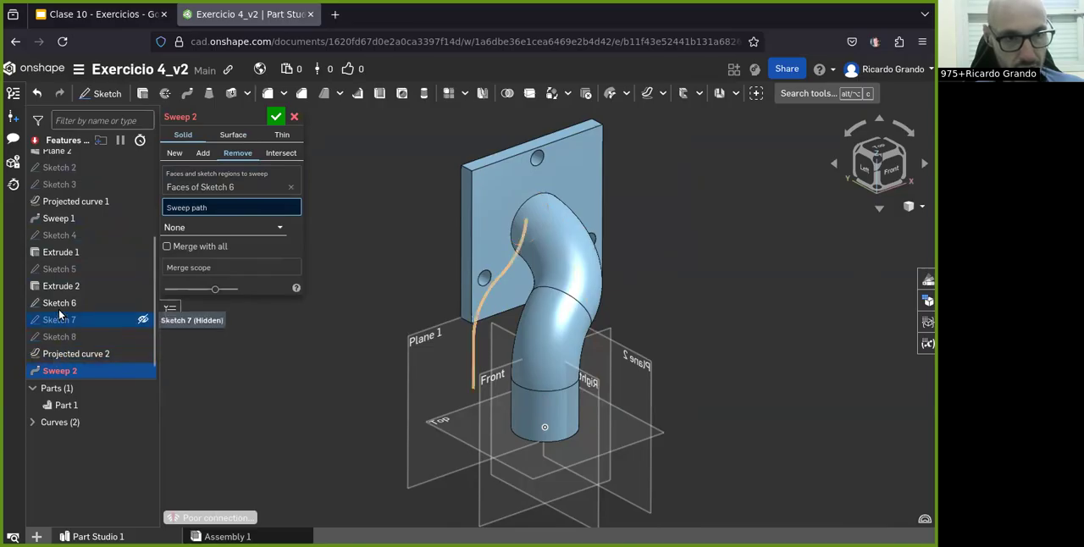
click(294, 117)
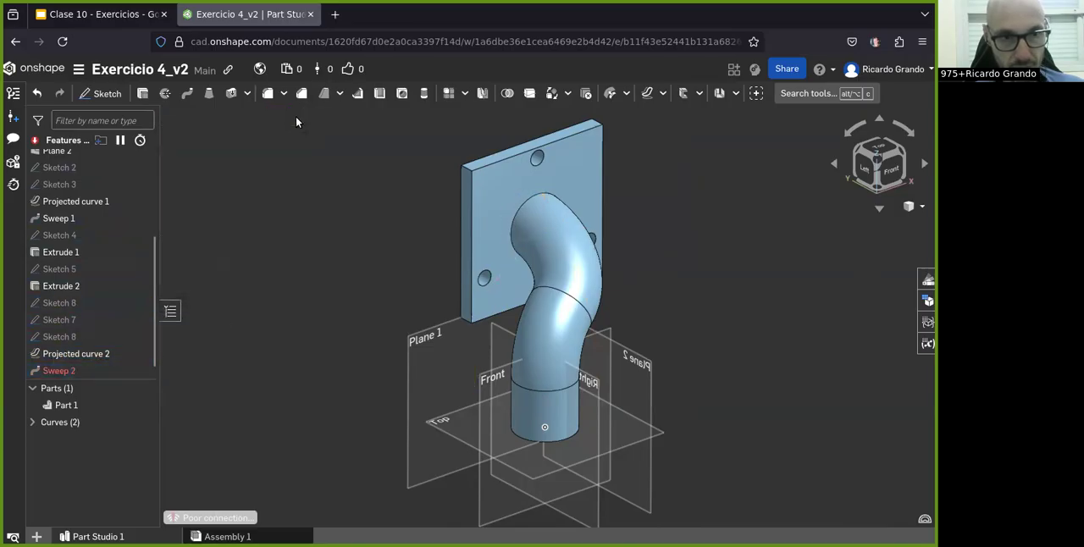
click(68, 356)
drag(65, 360, 58, 302)
drag(70, 330, 71, 339)
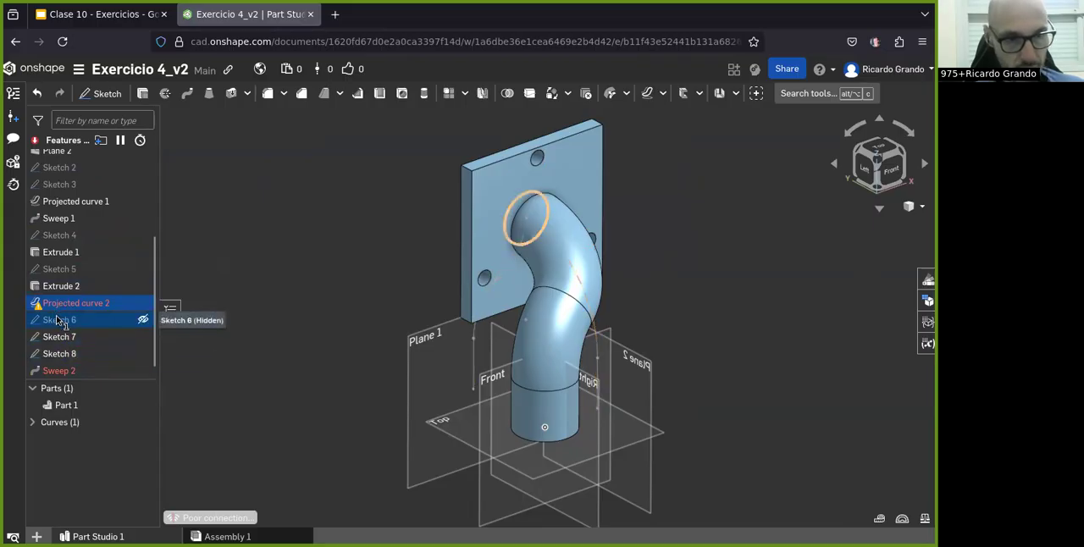
drag(58, 321, 58, 362)
mouse_move(58, 312)
mouse_down()
mouse_move(60, 369)
mouse_move(74, 359)
mouse_up()
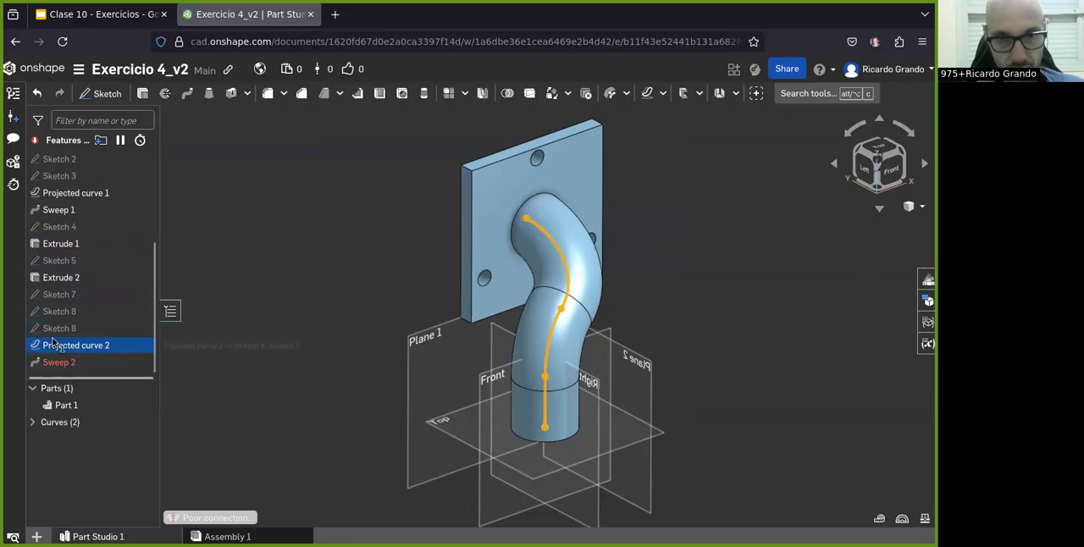
Step: Try to change Sweep 2 into a solid Remove sweep with the faces of Sketch 6 as its profile
double_click(53, 364)
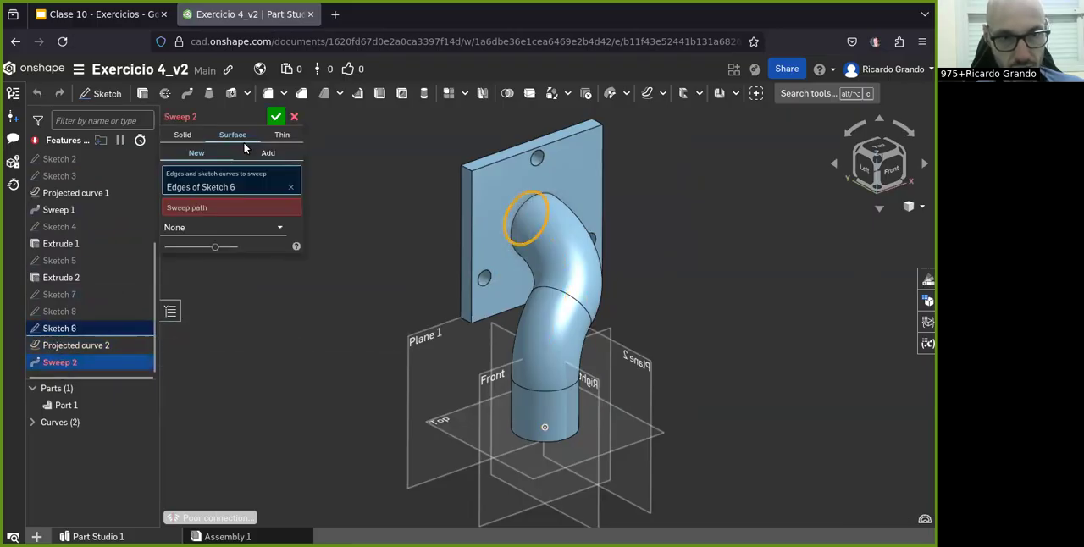
click(206, 208)
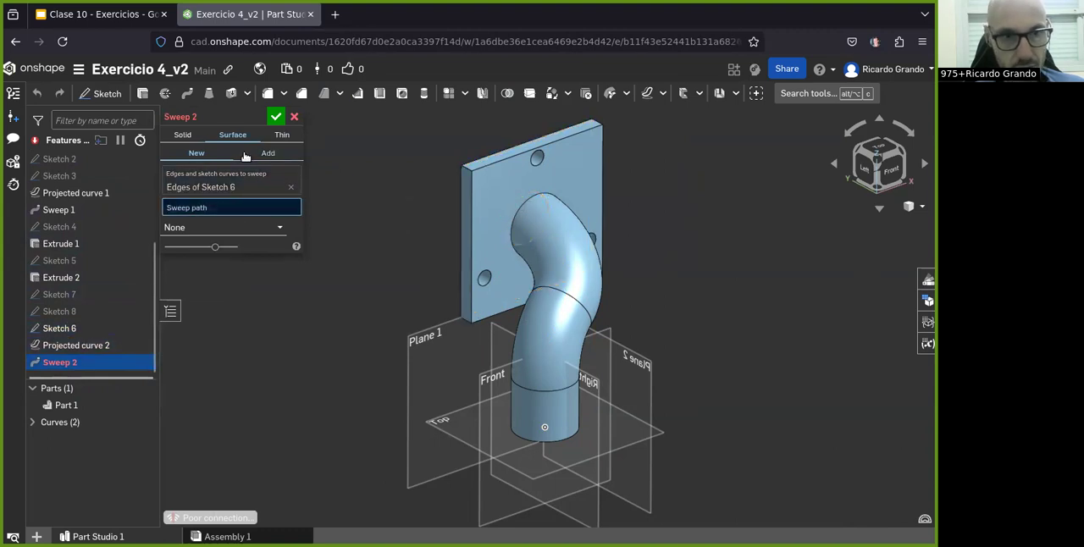
click(180, 135)
click(237, 152)
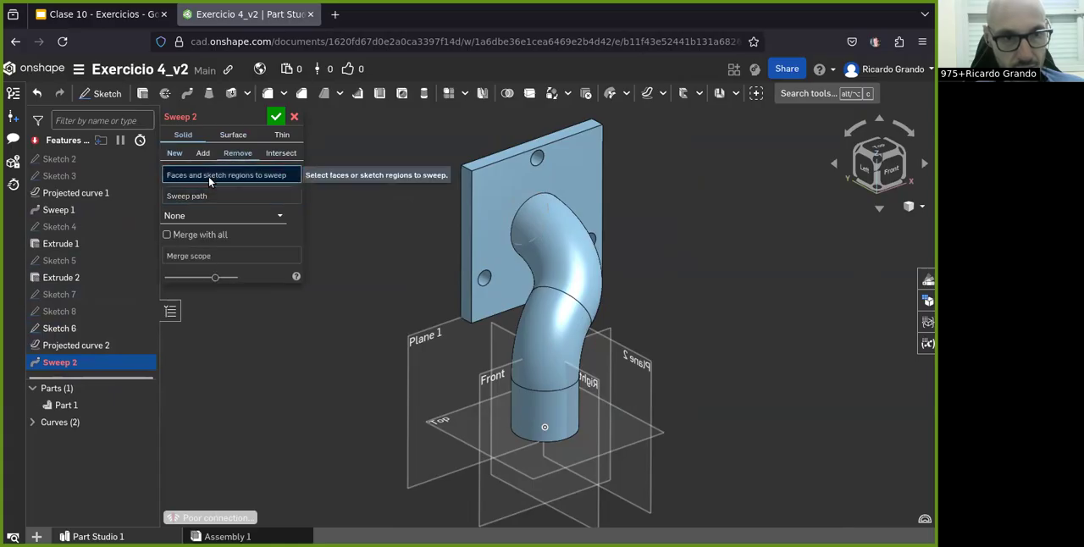
click(59, 333)
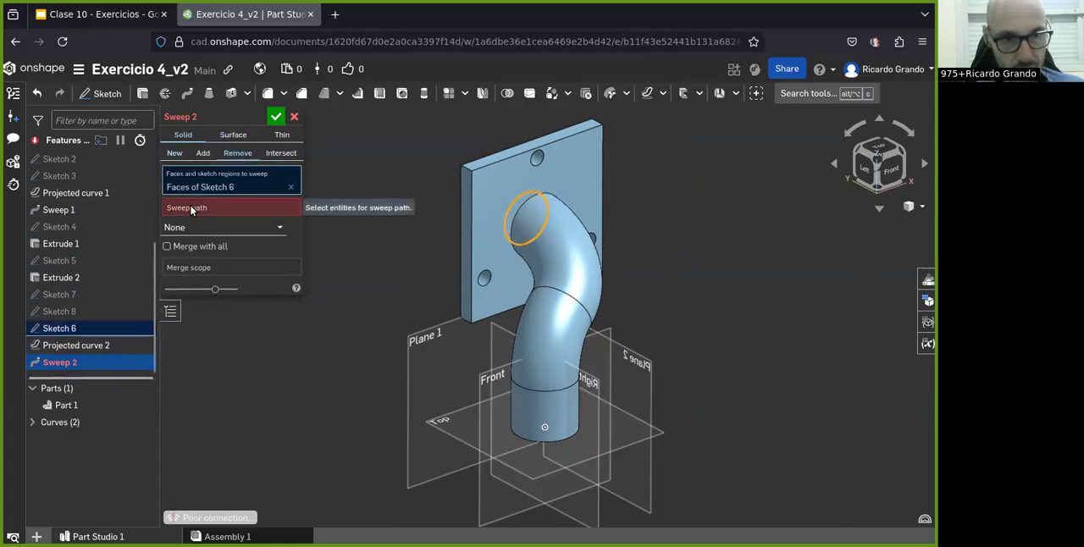
click(193, 207)
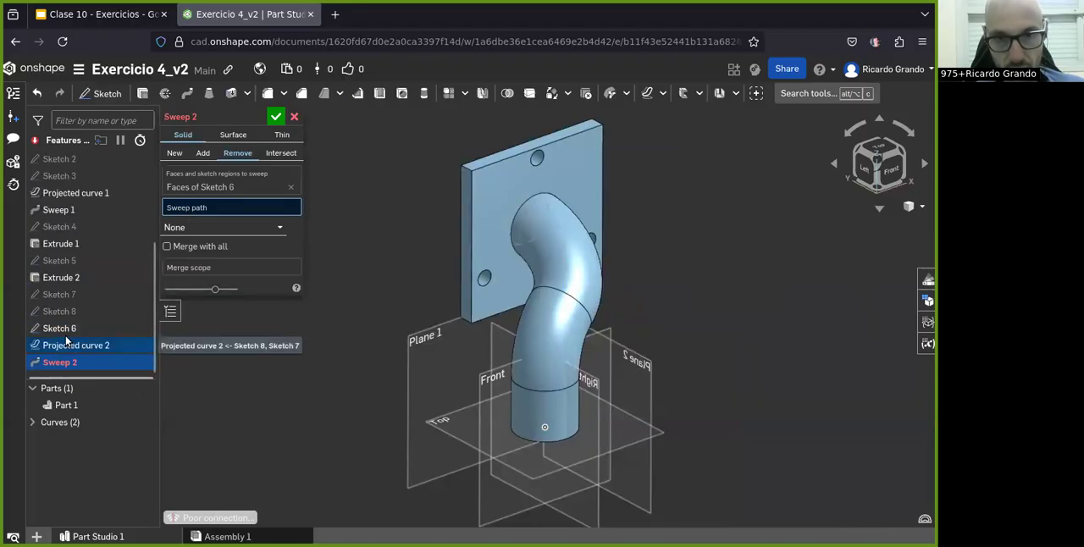
click(276, 116)
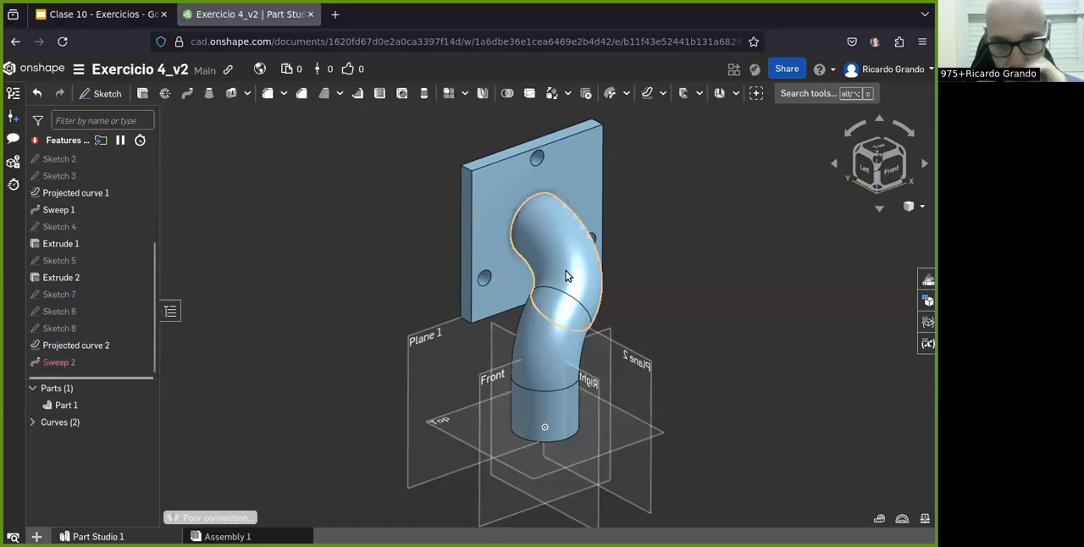
Step: Delete Sweep 2, Projected curve 2, Sketch 6, Sketch 8 and Sketch 7 from the feature list
click(66, 364)
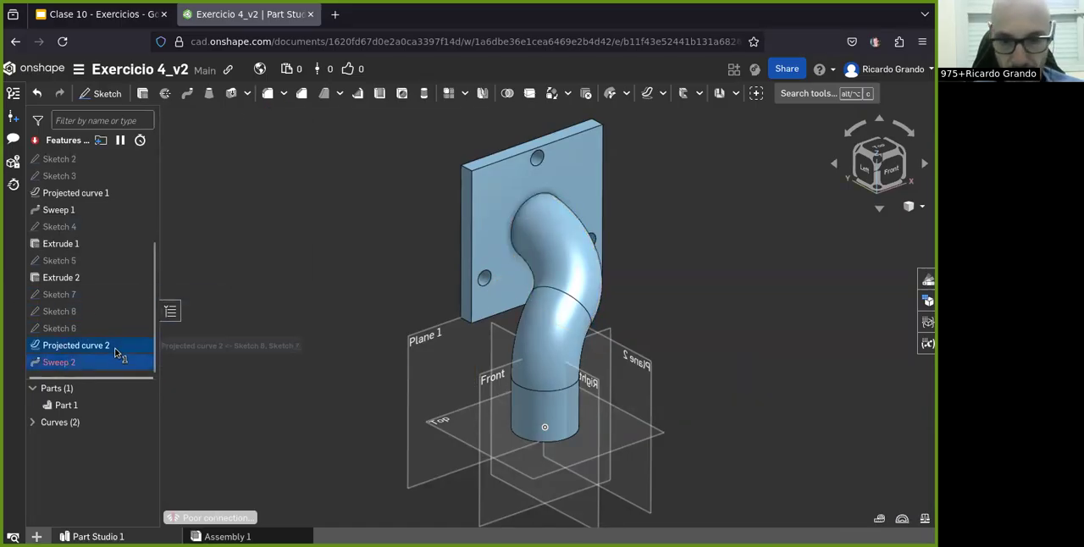
key(Delete)
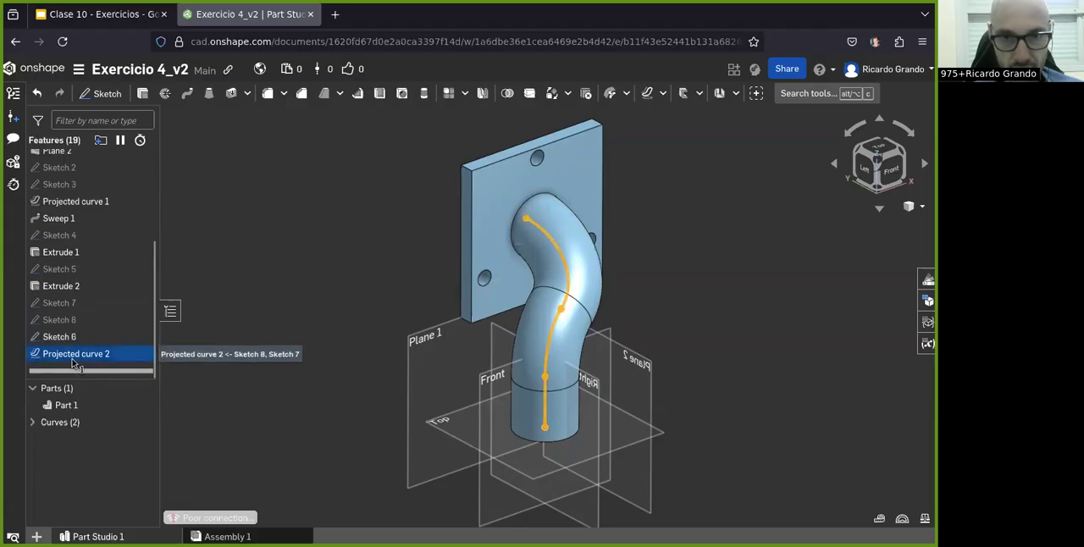
key(Delete)
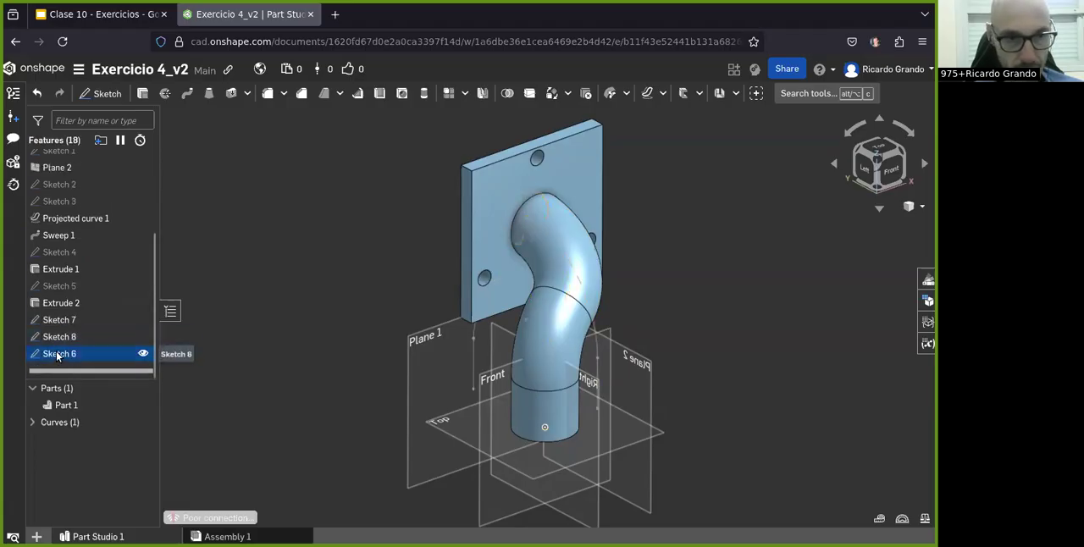
key(Delete)
key(Delete)
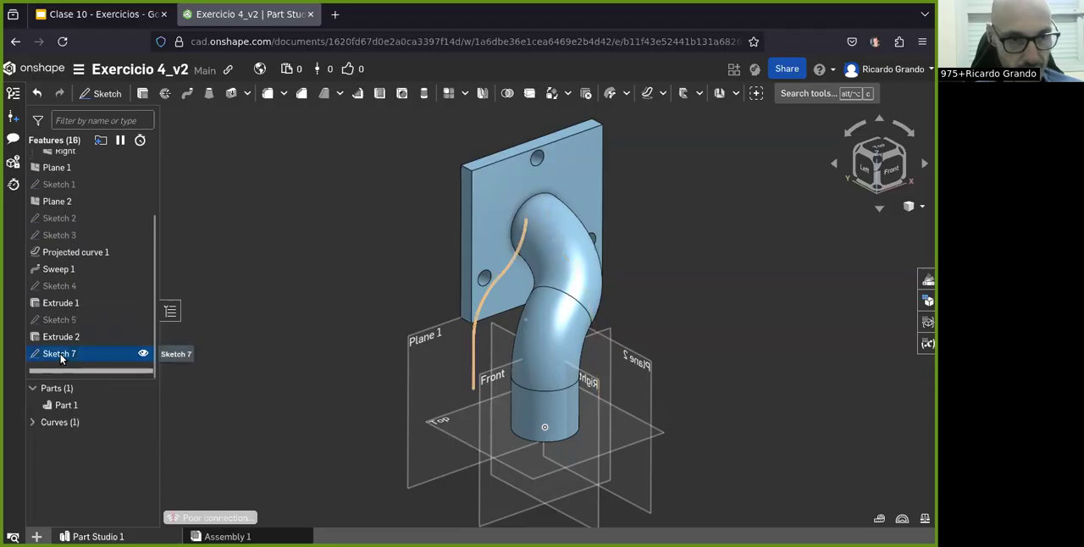
key(Delete)
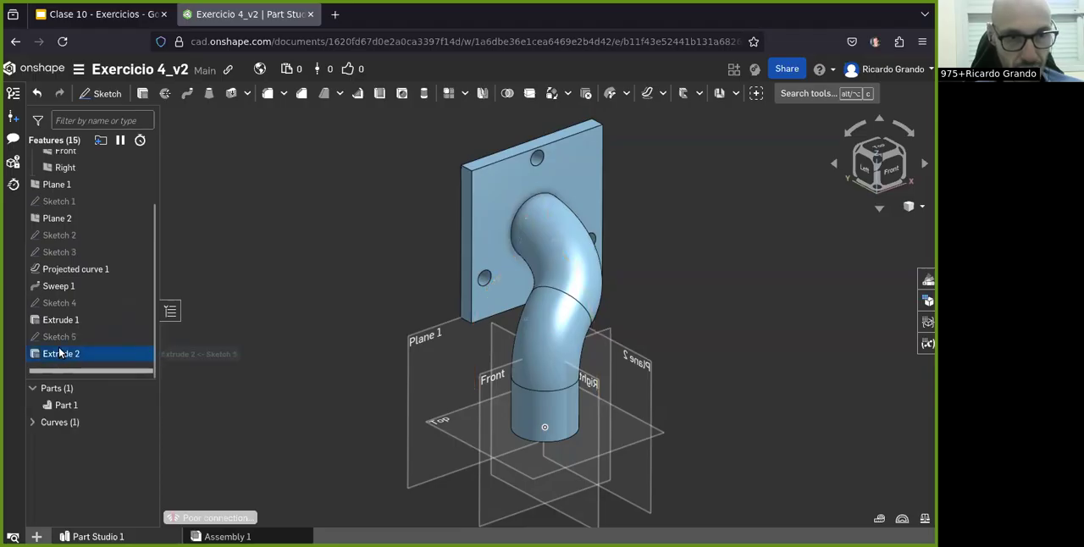
Step: Convert Sweep 1 to a Thin sweep of the Sketch 1 face along Curve 1 with a 5 mm wall thickness
double_click(58, 288)
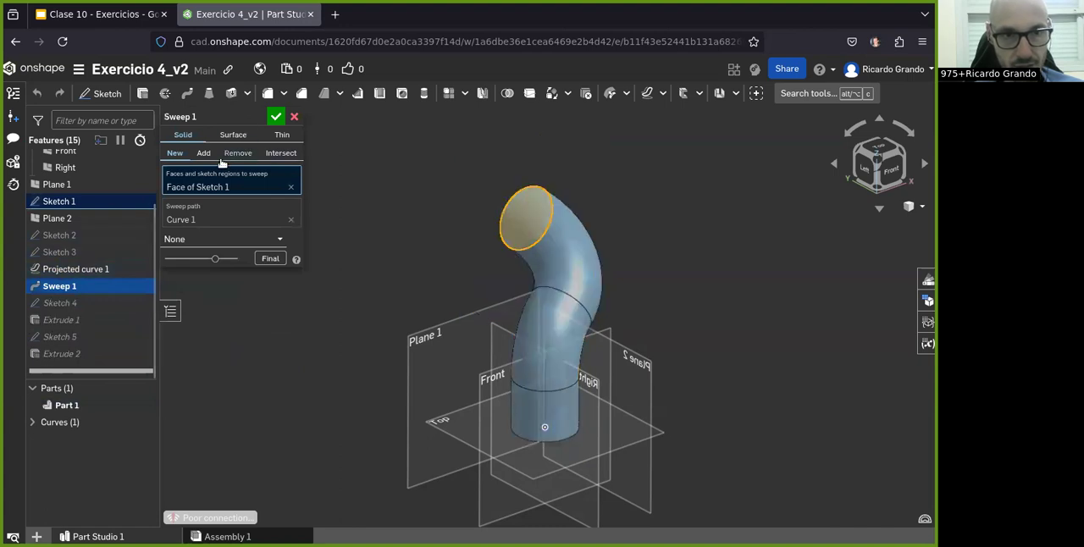
click(233, 135)
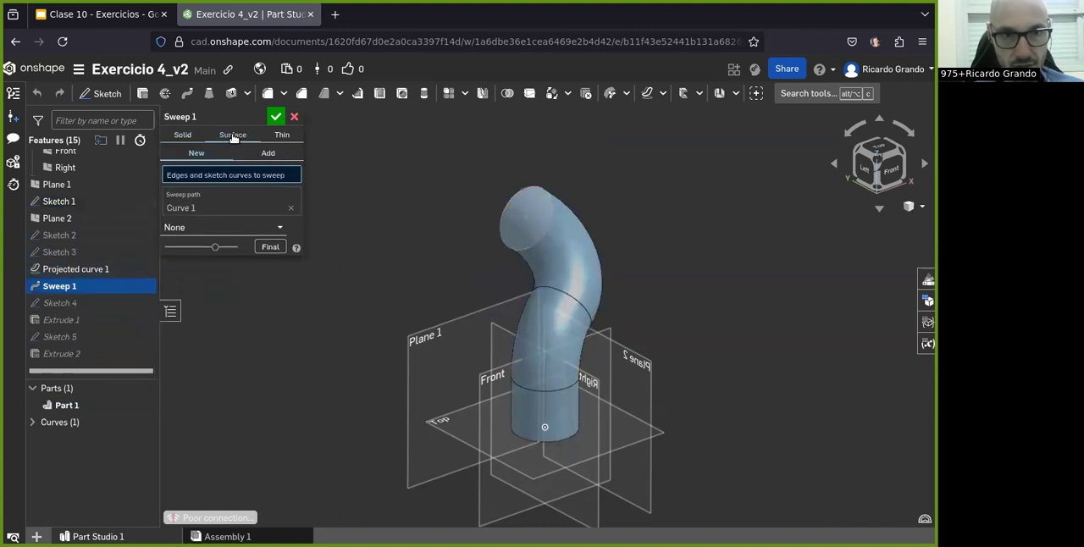
click(281, 134)
scroll(508, 234, up, 3)
right_drag(547, 253, 534, 275)
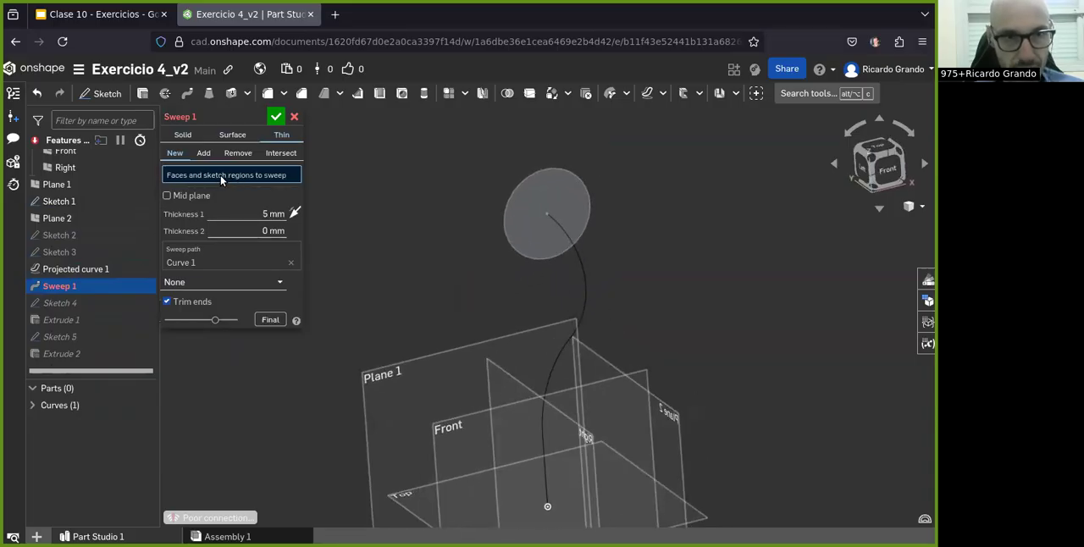
click(525, 192)
right_drag(473, 306, 486, 283)
click(275, 116)
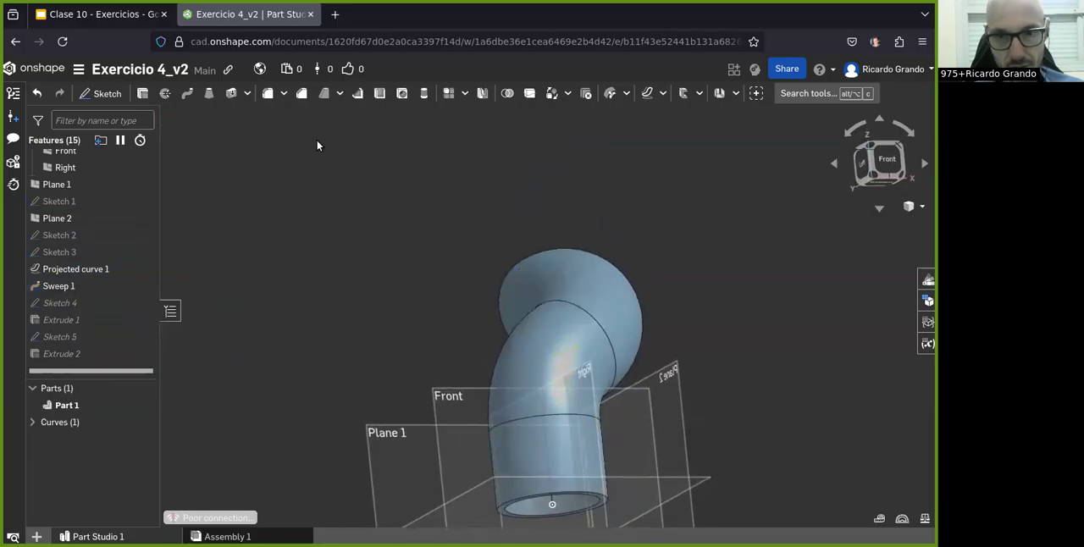
Step: Examine the pipe's open end and the settings of Sweep 1, Extrude 1 and Extrude 2, closing each without changes
right_drag(491, 411, 242, 336)
click(71, 320)
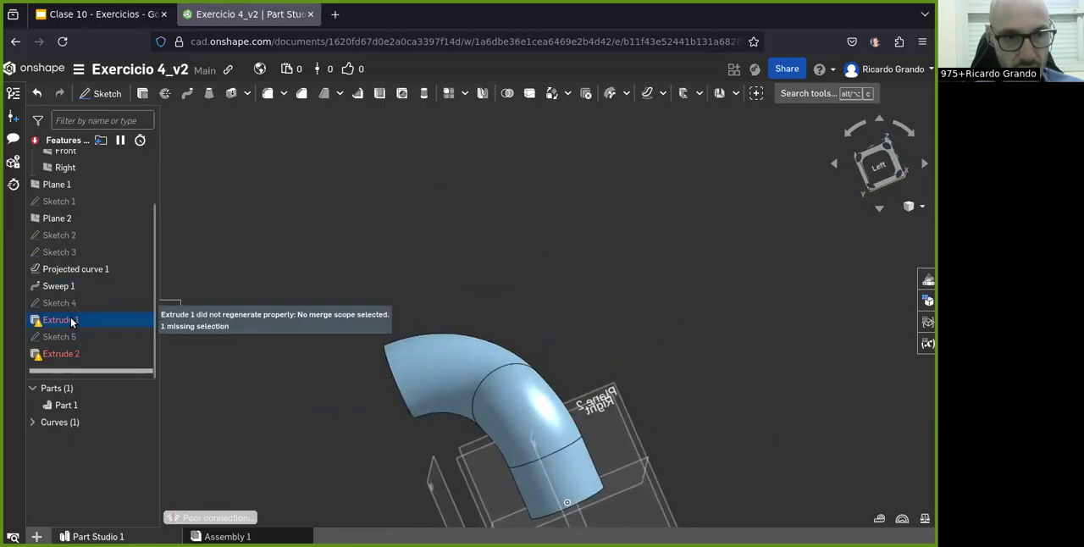
double_click(48, 286)
right_drag(402, 340, 481, 337)
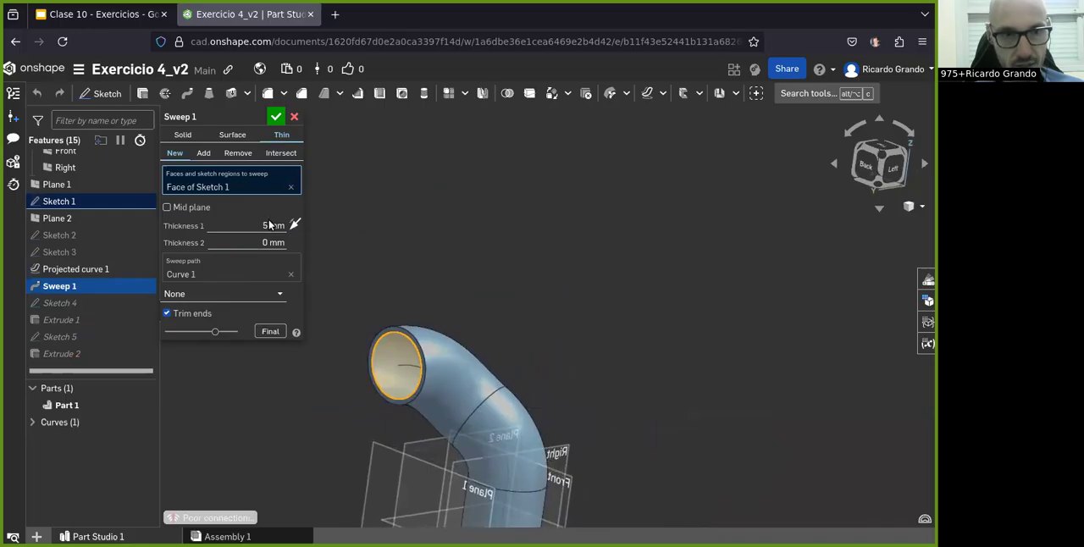
click(293, 117)
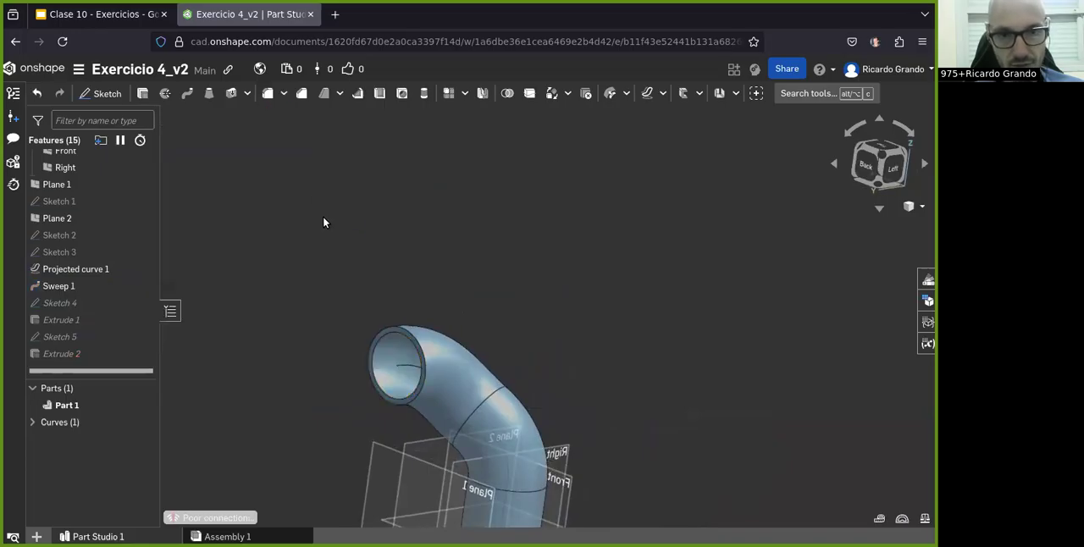
double_click(56, 320)
right_drag(455, 390, 397, 395)
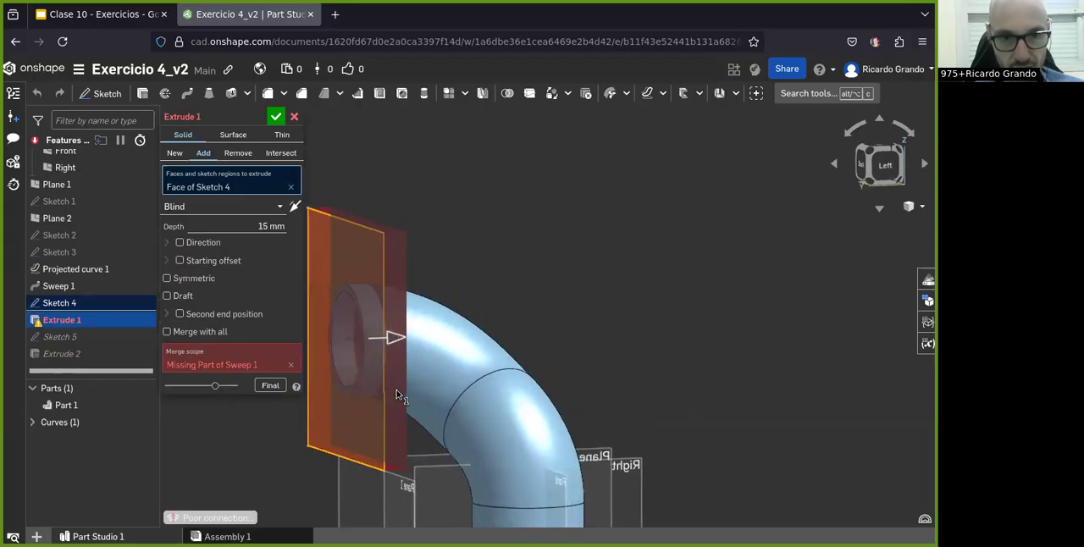
click(295, 117)
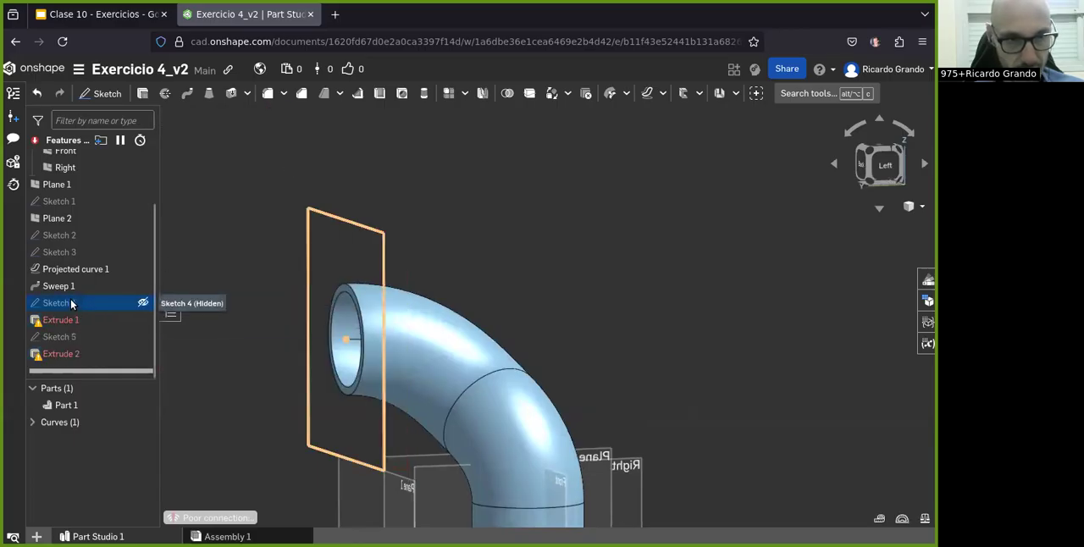
double_click(59, 355)
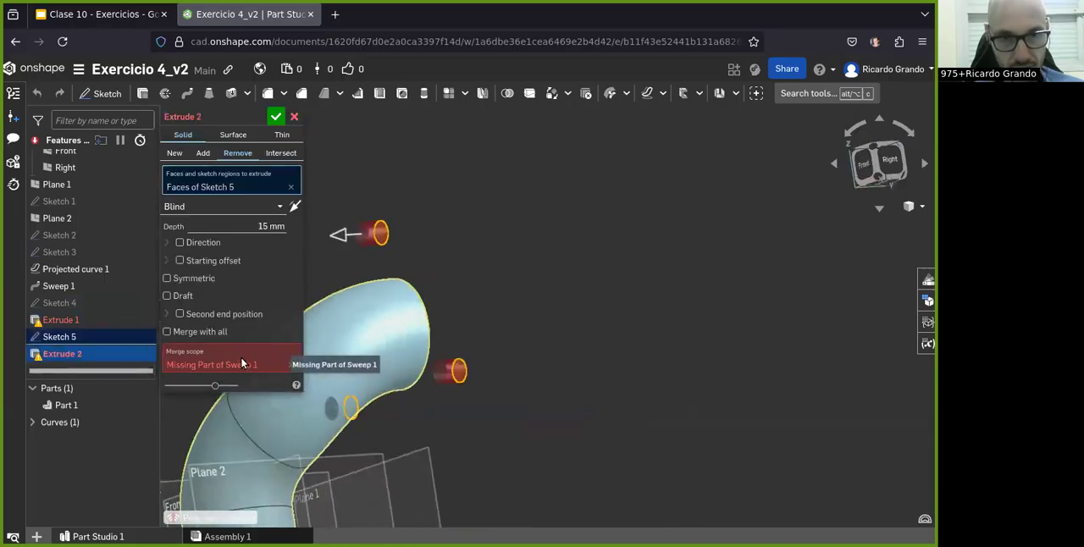
click(294, 117)
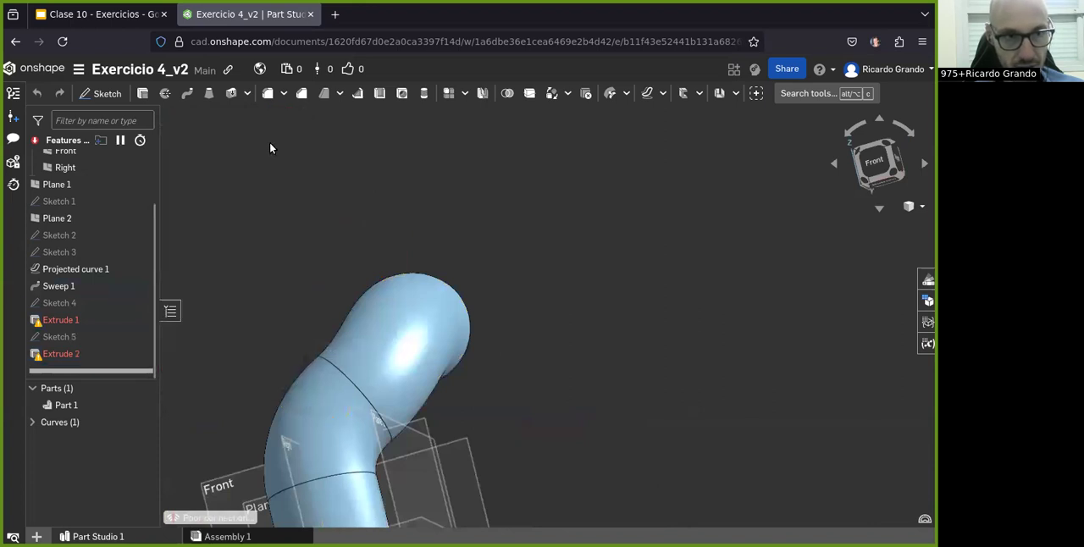
Step: Add a circle centred on the pipe's flange end to Sketch 5, dimension its diameter to 50 mm, and finish the sketch
double_click(58, 336)
click(879, 169)
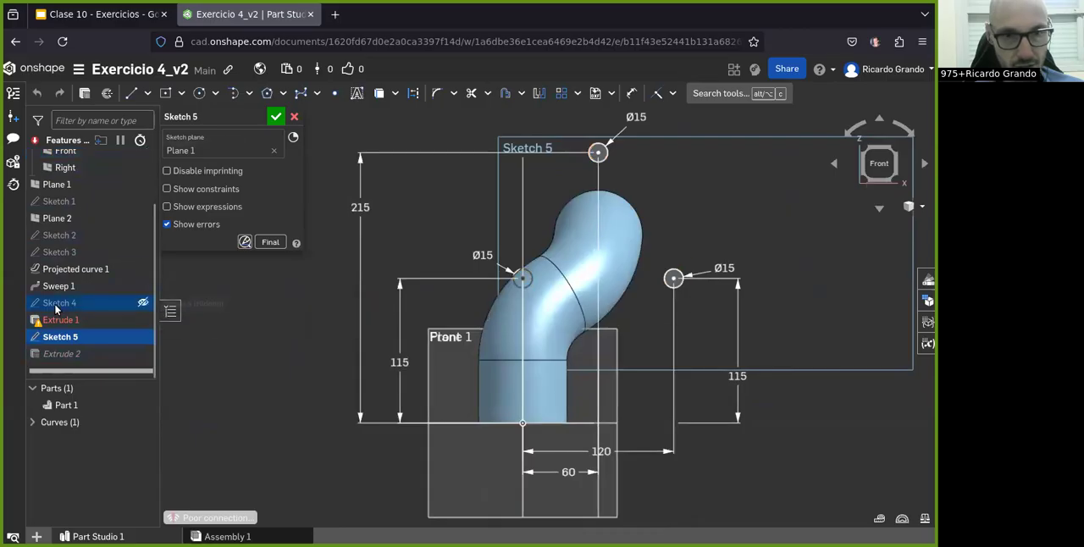
click(199, 92)
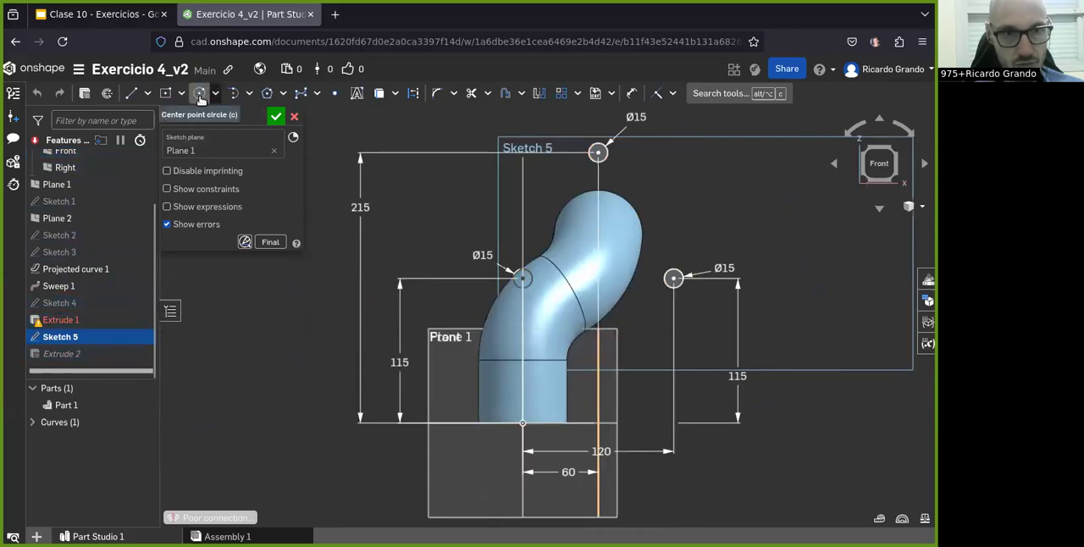
click(617, 256)
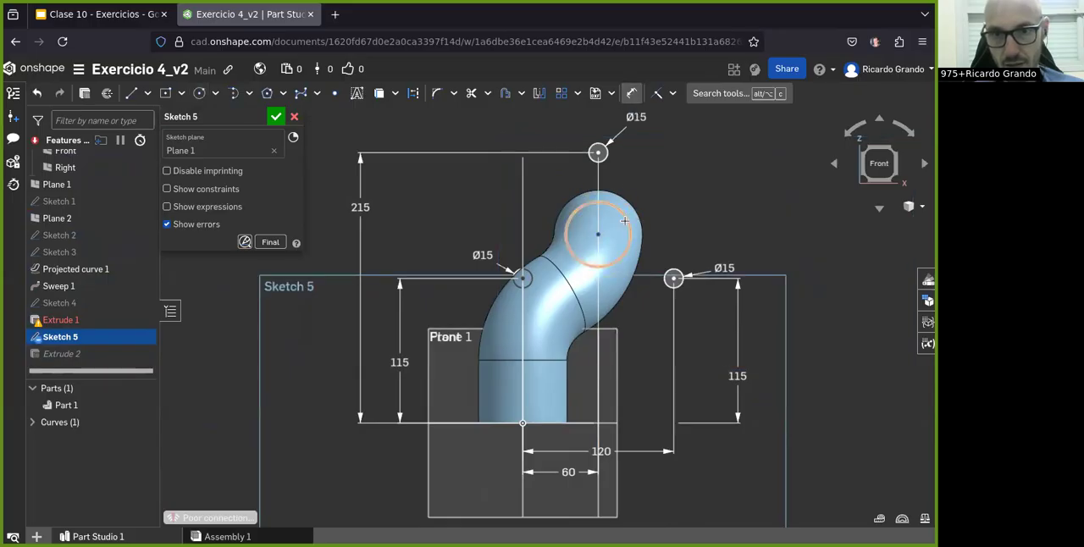
click(699, 197)
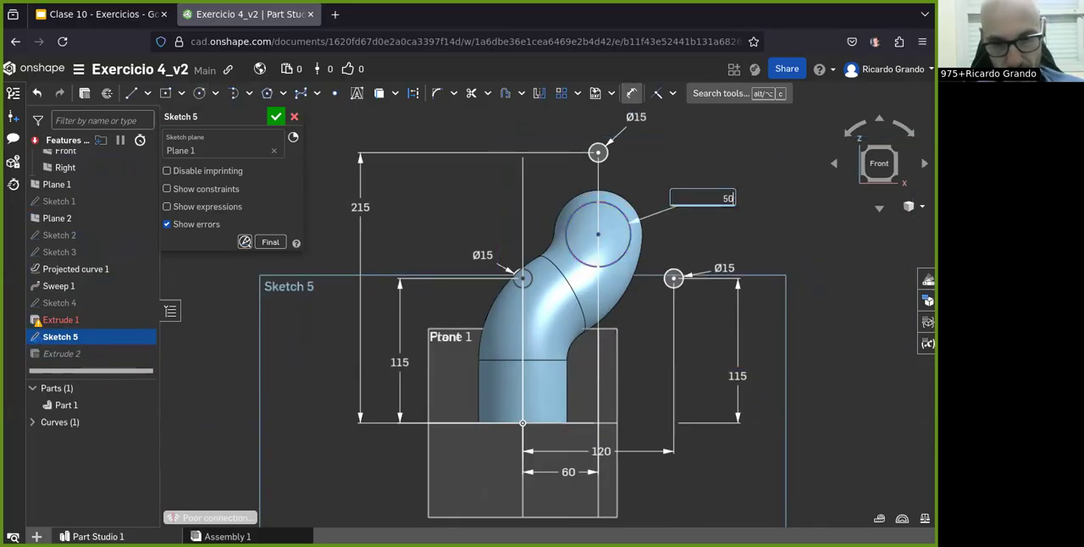
click(276, 117)
Step: Delete the flange extrusion Extrude 1 while keeping its Sketch 4
right_drag(523, 307, 581, 295)
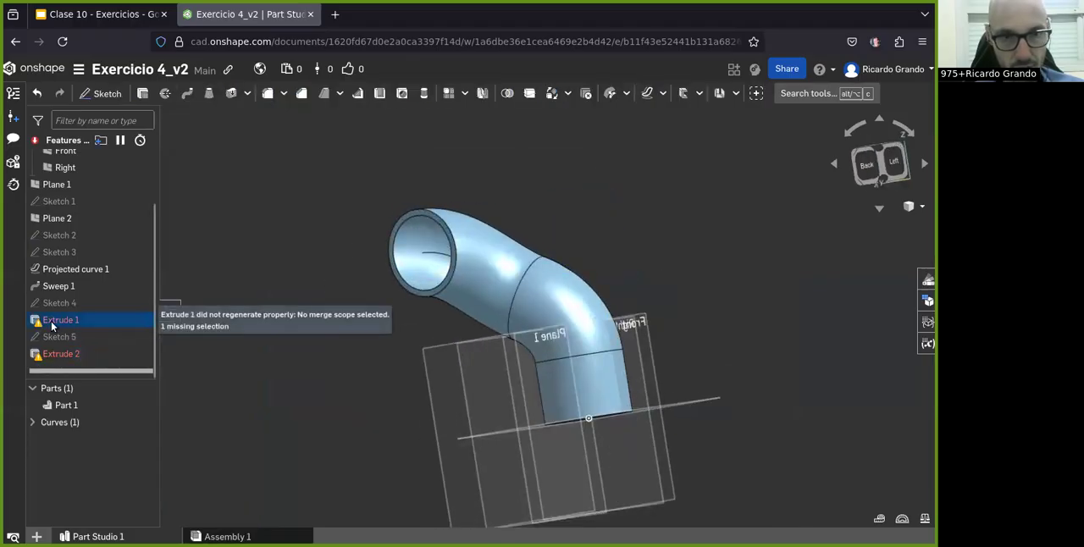
drag(51, 305, 70, 326)
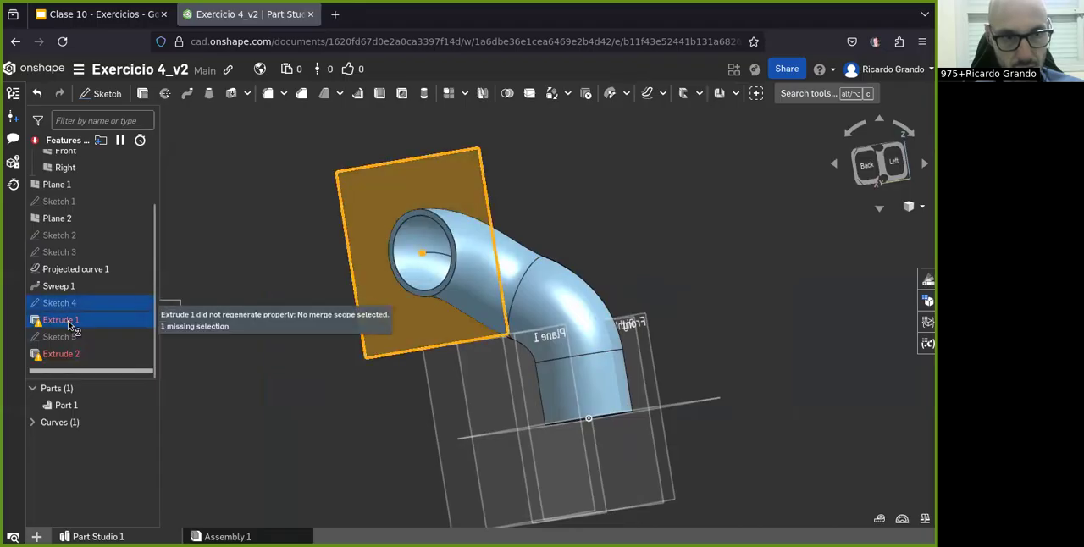
click(178, 367)
click(46, 326)
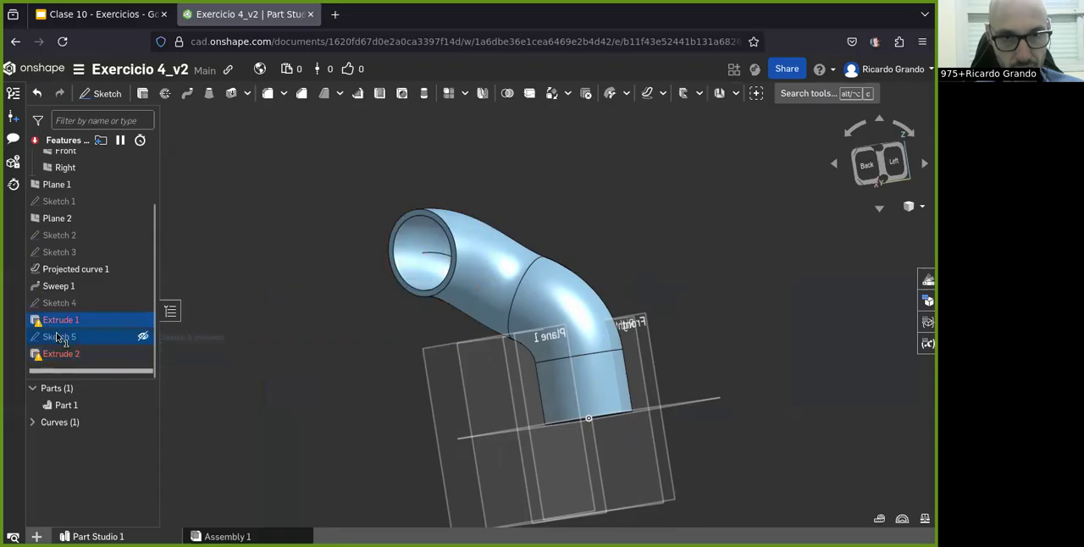
scroll(62, 320, up, 1)
click(63, 320)
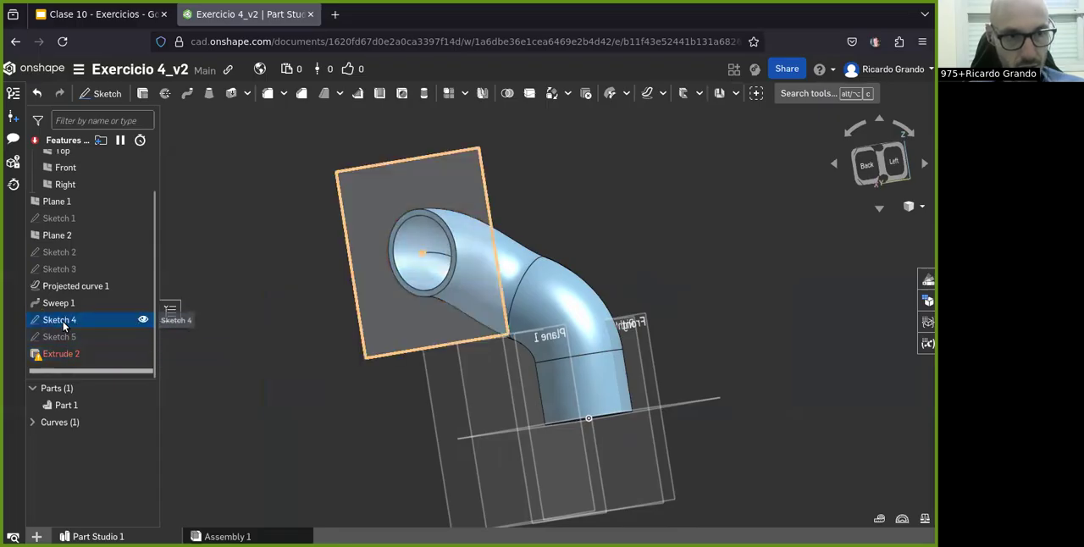
key(Delete)
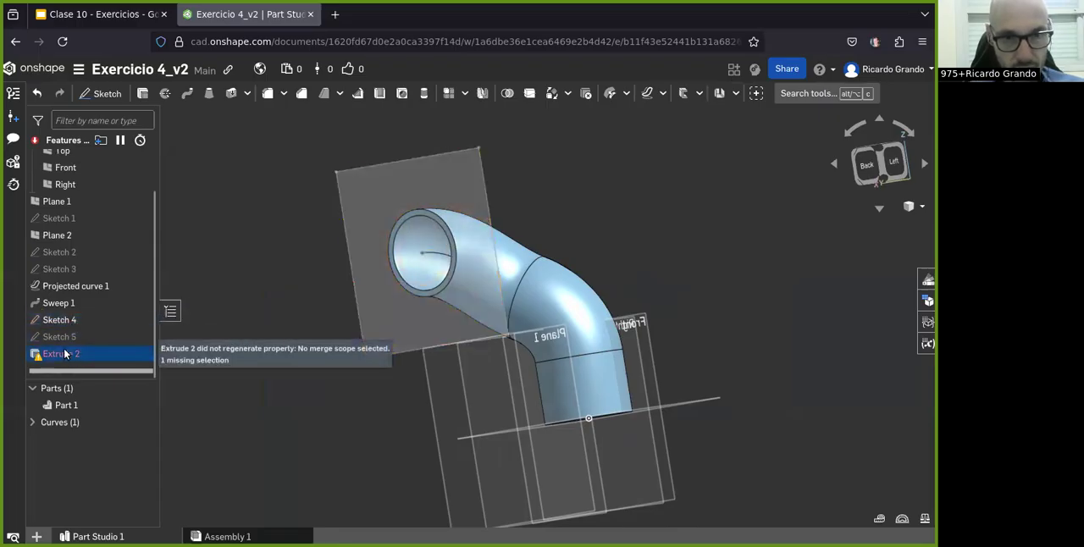
Step: Undo the recent feature deletions to restore Sketch 4, the flange extrusion Extrude 1 and the hole cut Extrude 2
right_drag(423, 316, 386, 325)
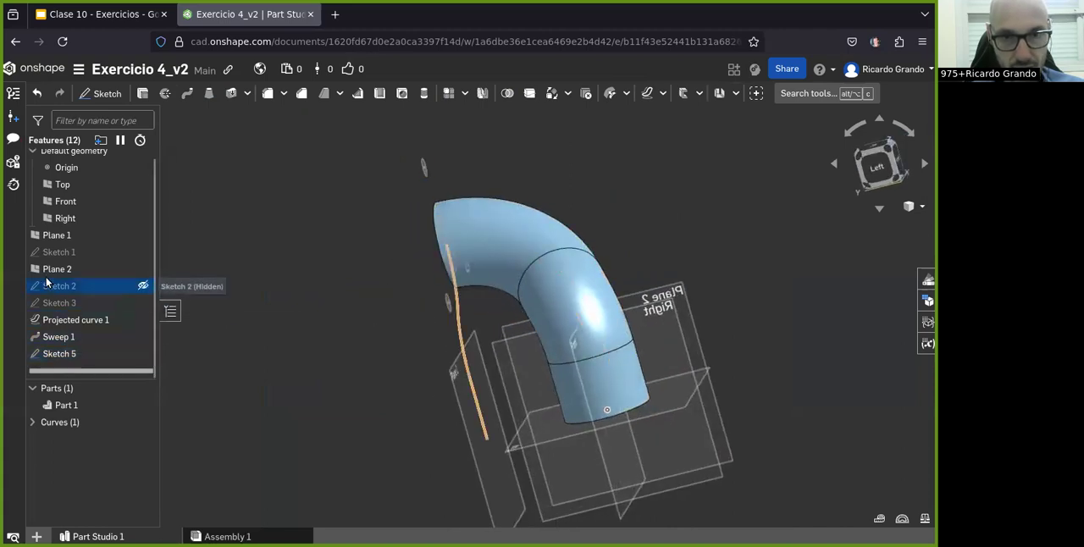
click(59, 343)
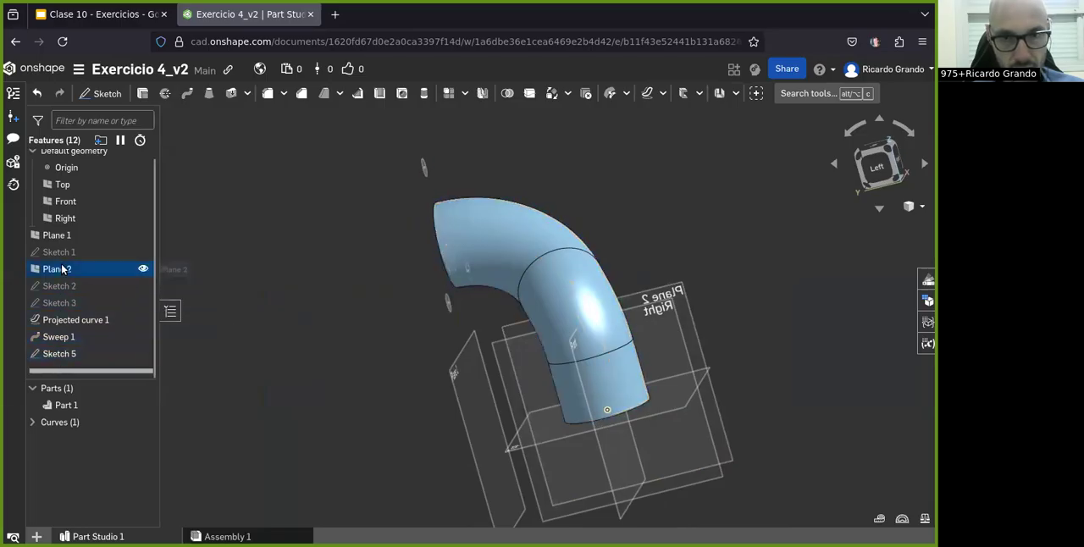
key(ctrl+z)
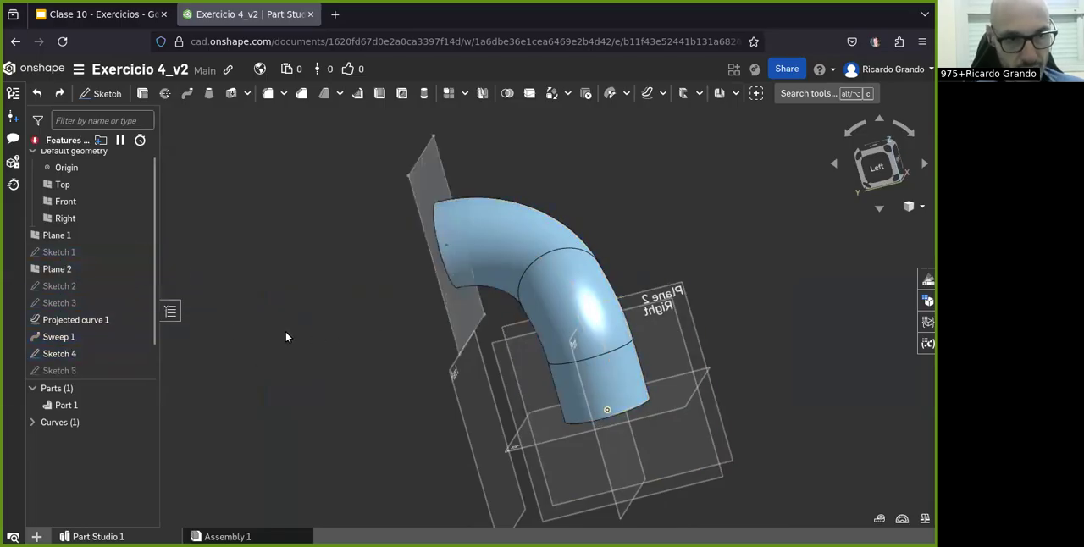
key(ctrl+y)
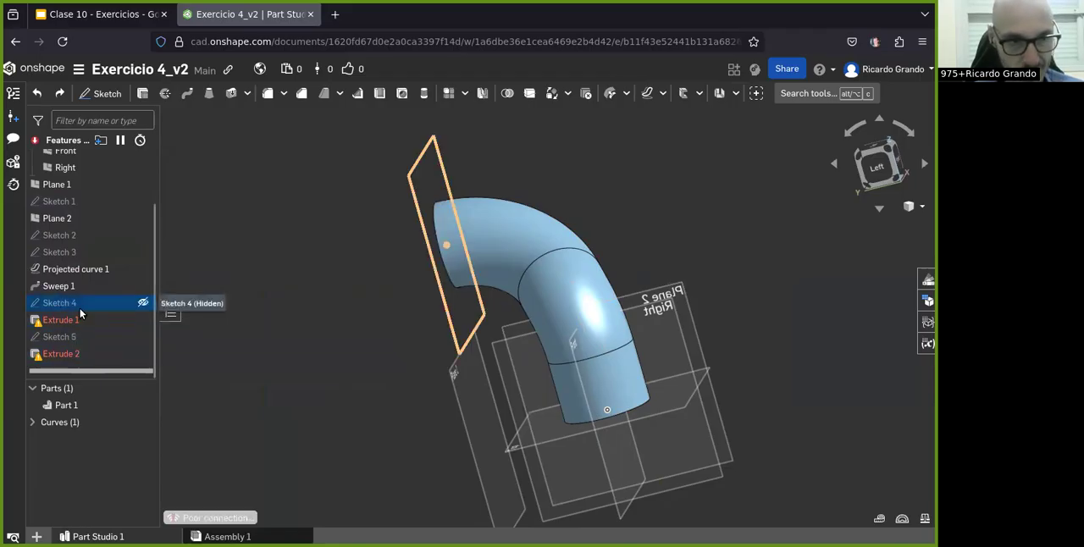
Step: Check Sketch 4 without changes and repair the missing merge scope of Extrude 1 by enabling Merge with all
double_click(79, 308)
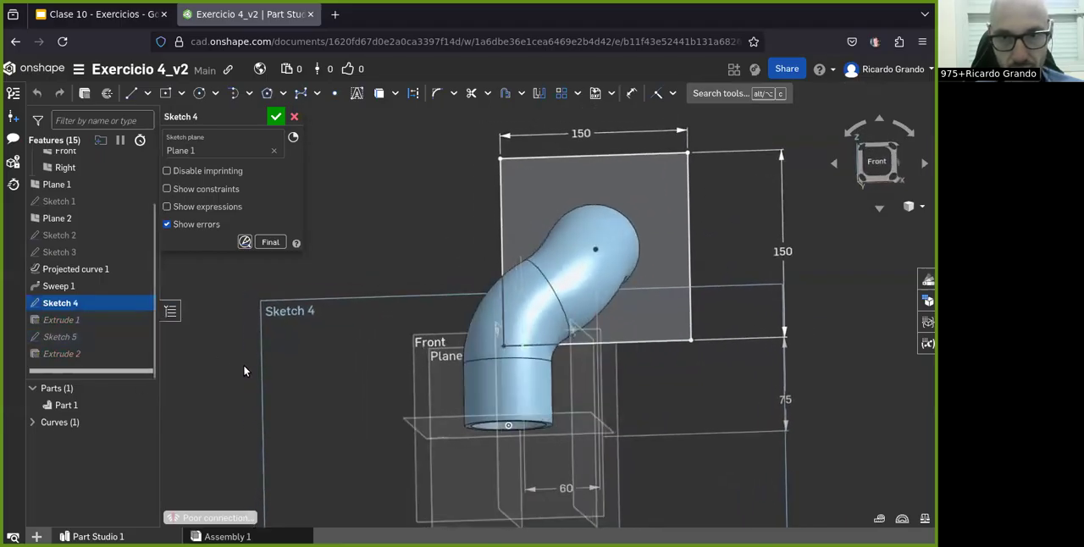
click(296, 118)
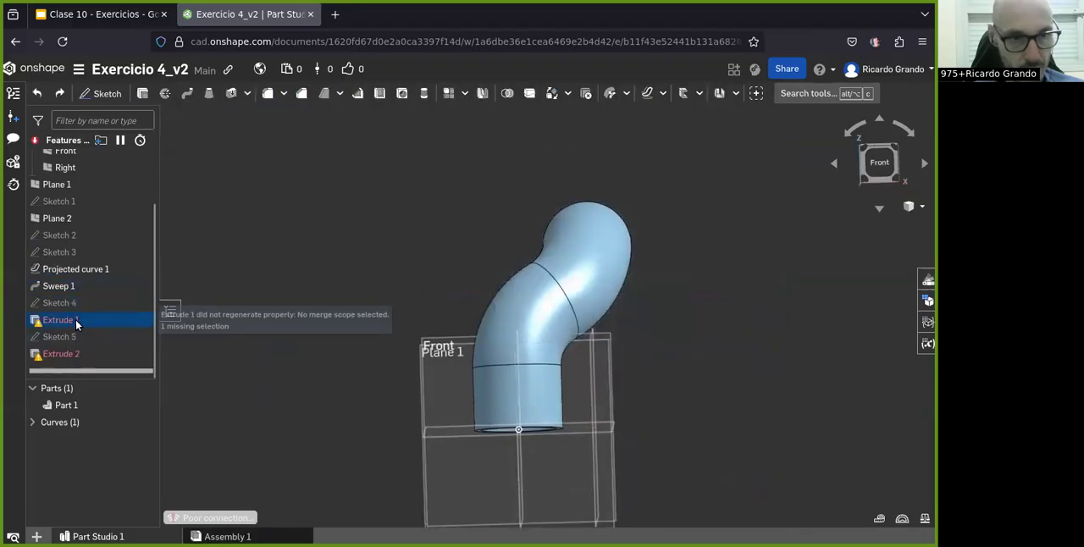
double_click(71, 320)
mouse_move(522, 329)
right_down()
mouse_move(498, 328)
mouse_move(522, 325)
mouse_move(510, 315)
mouse_move(500, 331)
right_up()
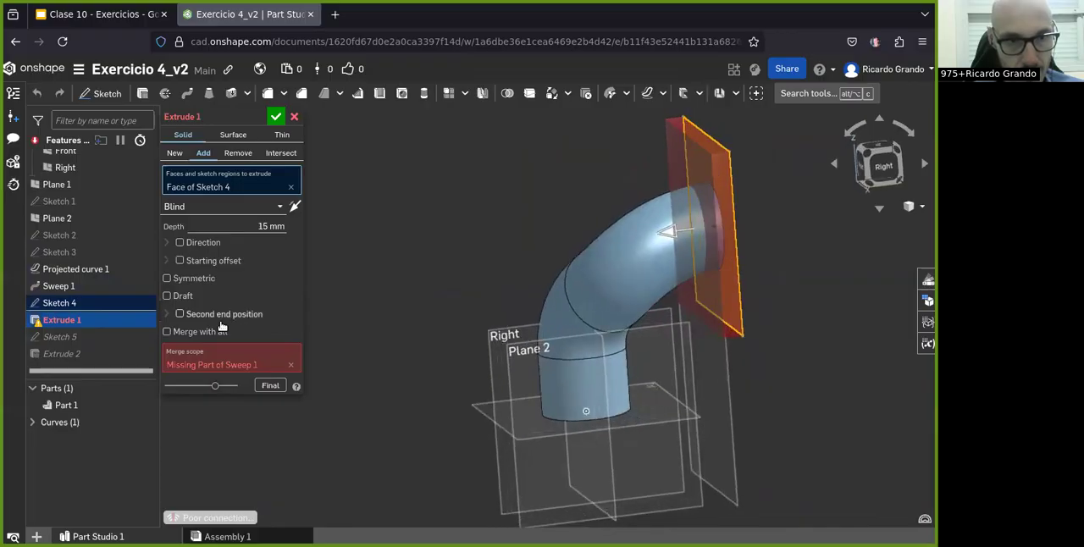
click(201, 336)
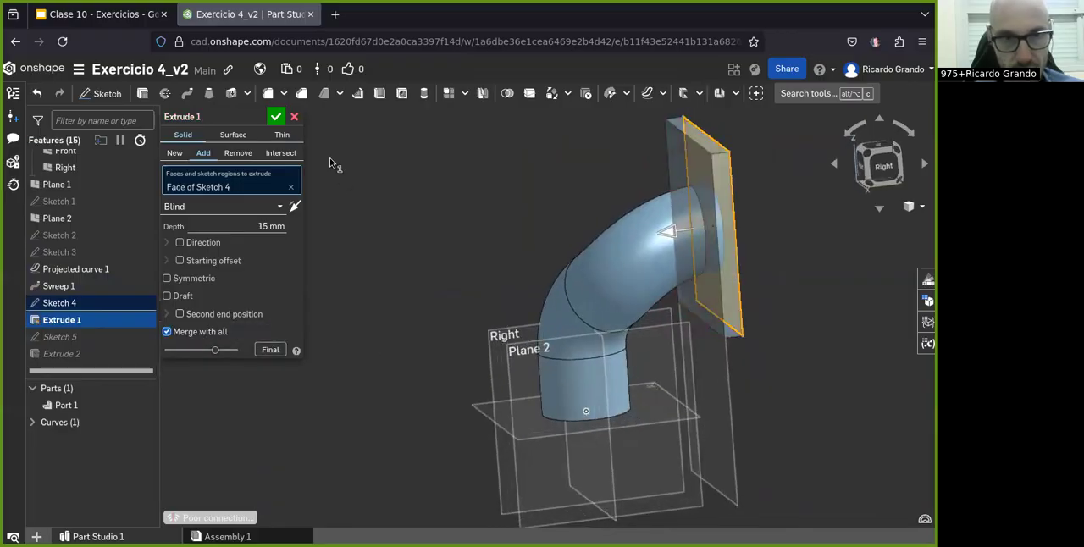
click(277, 116)
Step: Enable Merge with all for the hole cut Extrude 2 so it removes the Sketch 5 circles from the flange
right_drag(483, 302, 557, 305)
double_click(68, 353)
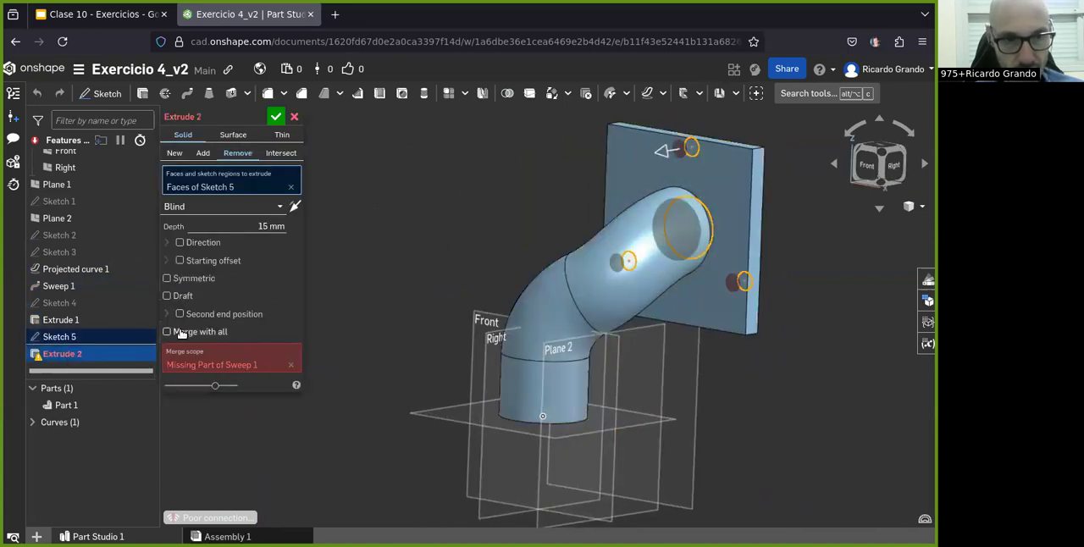
click(285, 332)
right_drag(640, 332, 589, 322)
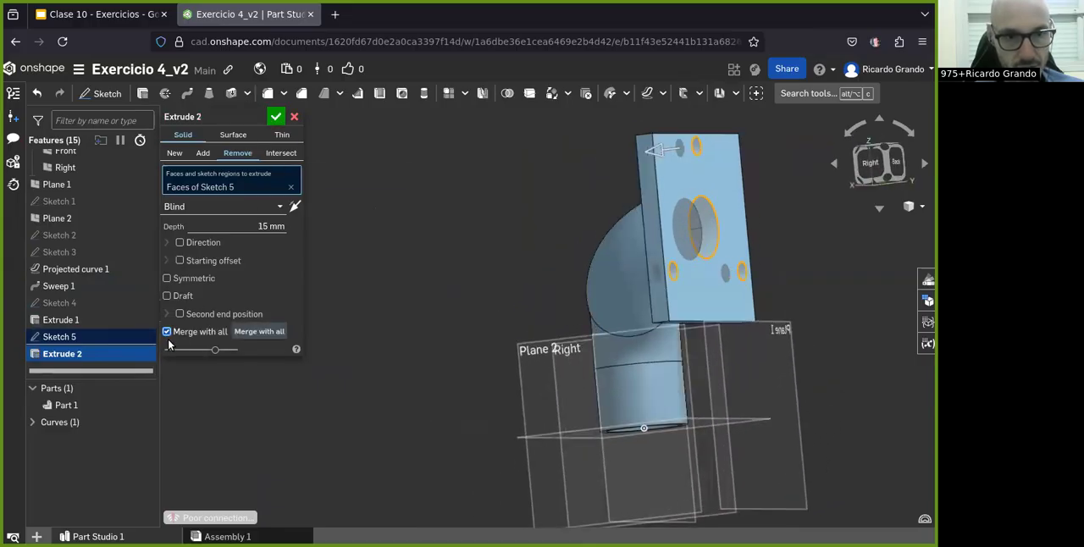
click(278, 116)
Step: Examine the flange bore and the pipe's open end, and check the Thin settings of Sweep 1 without changing them
right_drag(700, 304, 560, 342)
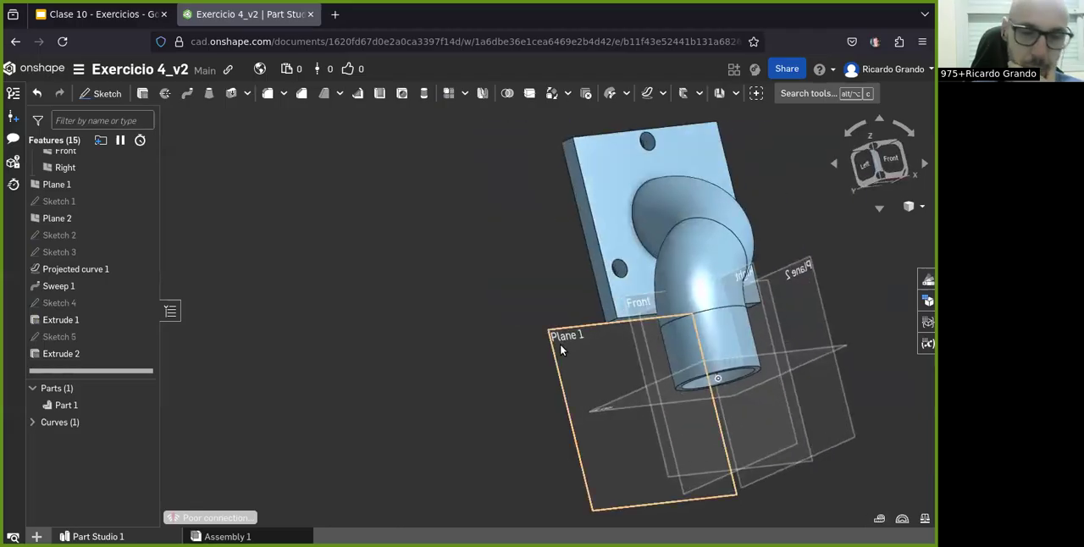
right_drag(639, 328, 622, 489)
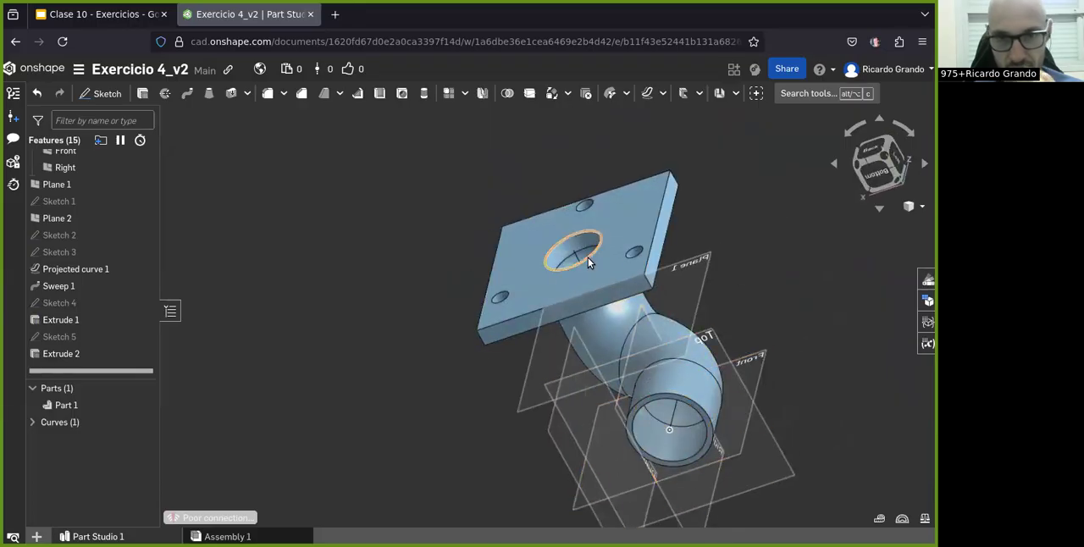
right_drag(586, 256, 695, 432)
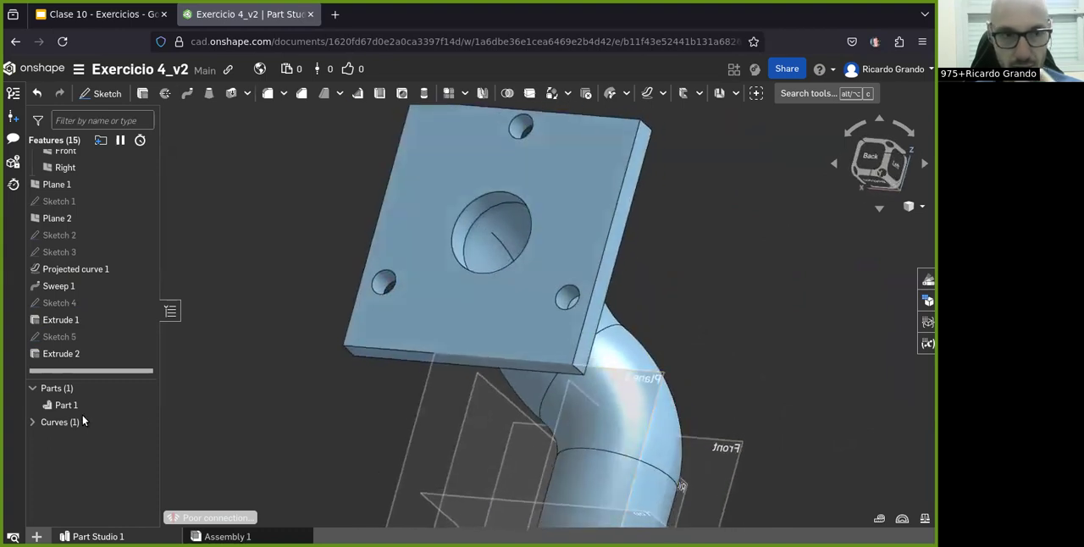
double_click(86, 285)
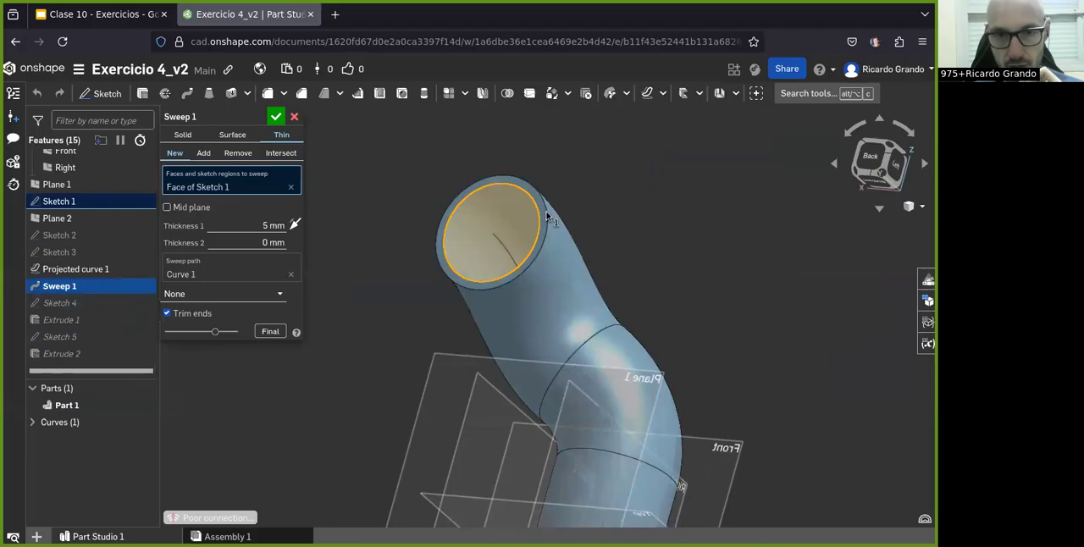
click(294, 118)
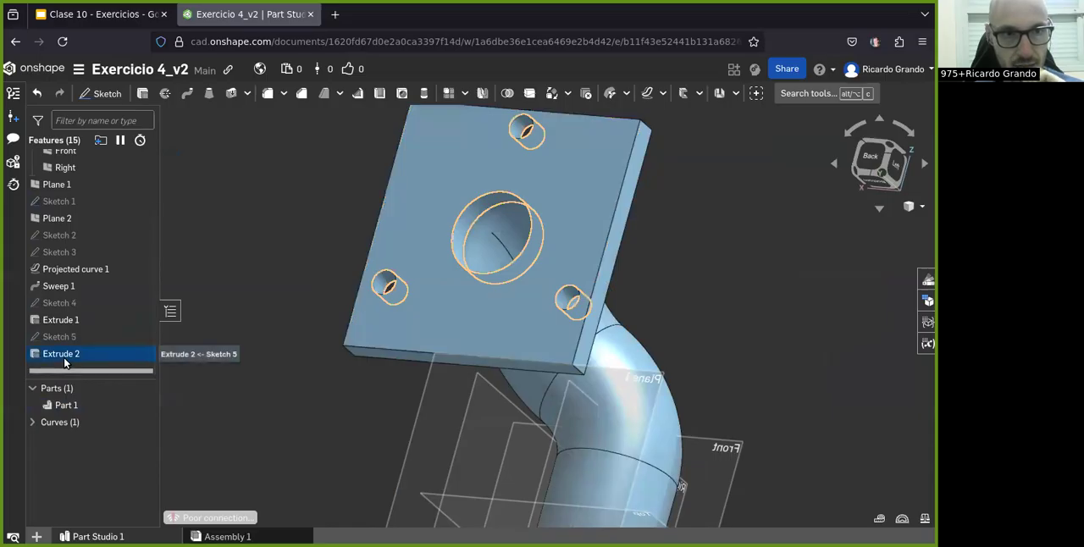
double_click(61, 285)
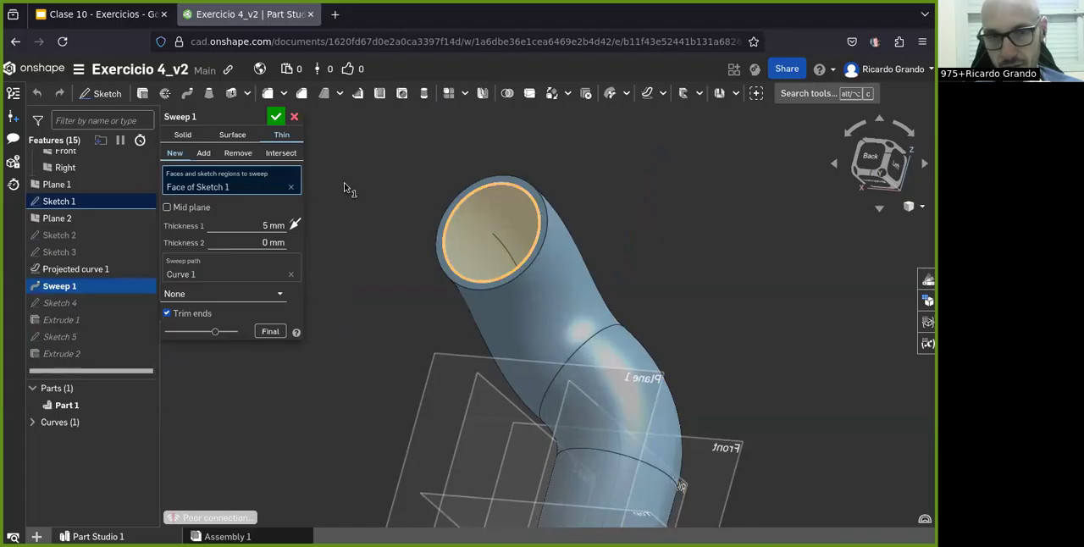
click(293, 118)
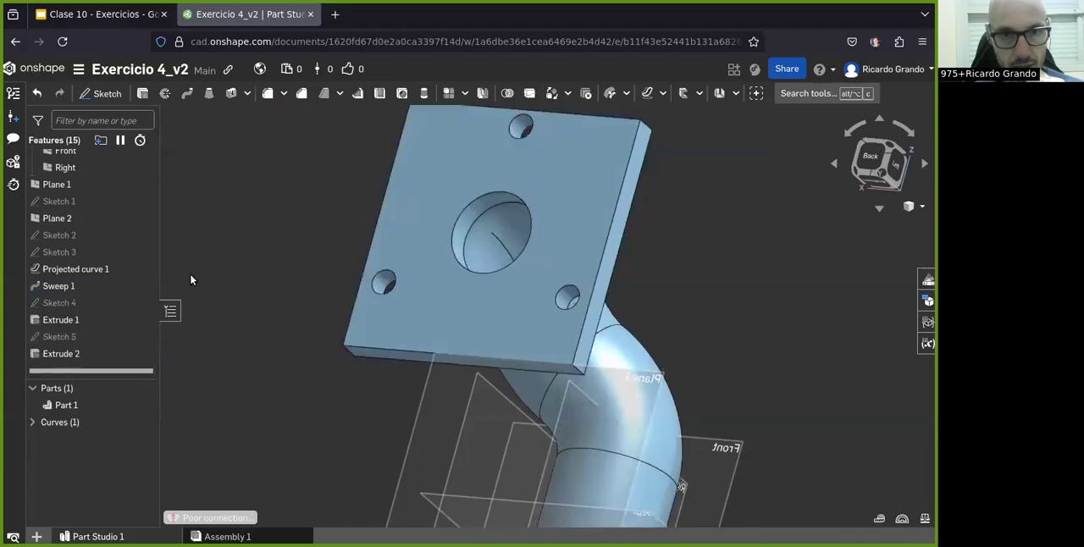
Step: Review the features after Sweep 1 and check the settings of Extrude 2 and Extrude 1, closing both without changes
click(74, 292)
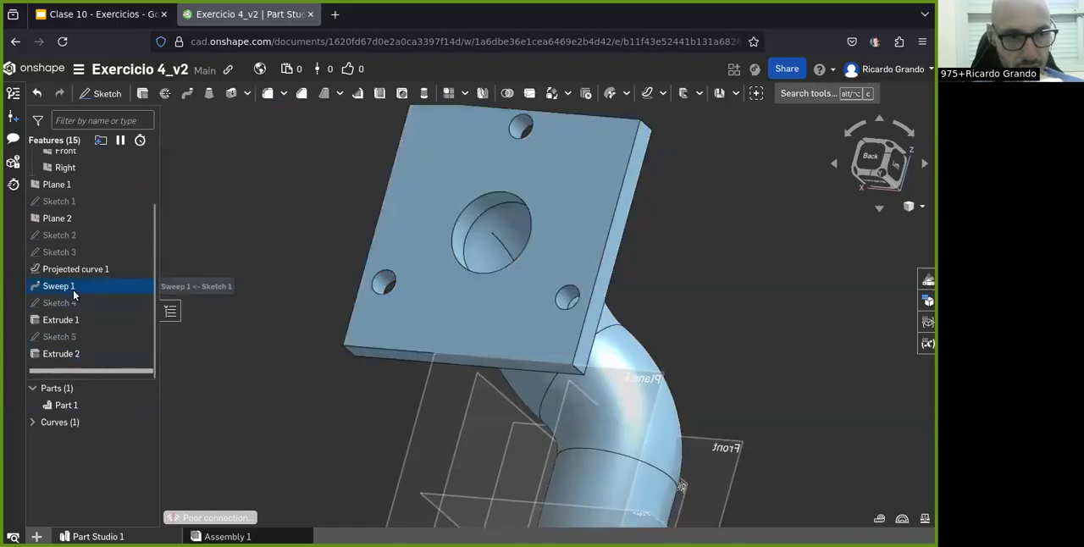
click(67, 319)
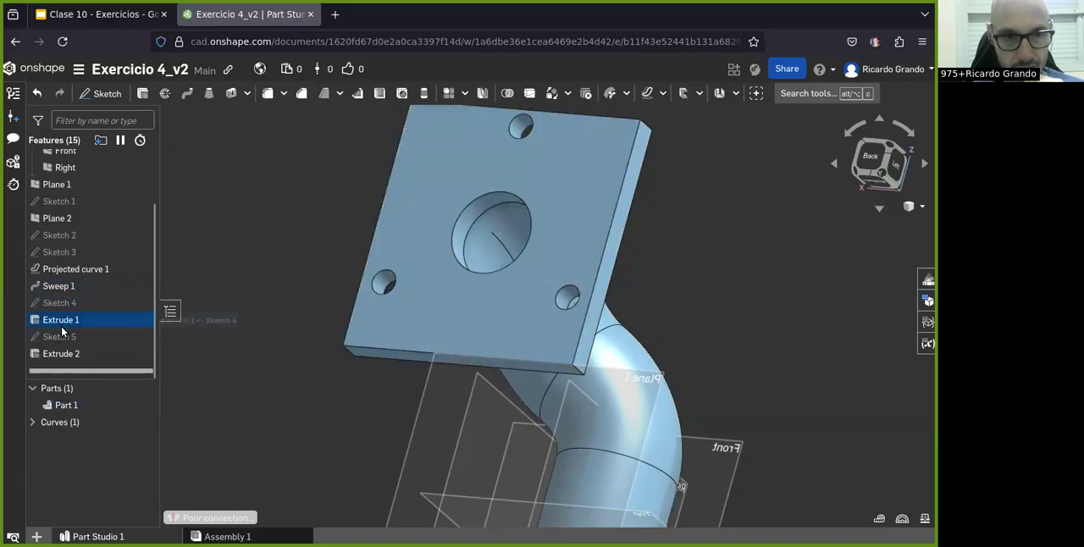
click(69, 339)
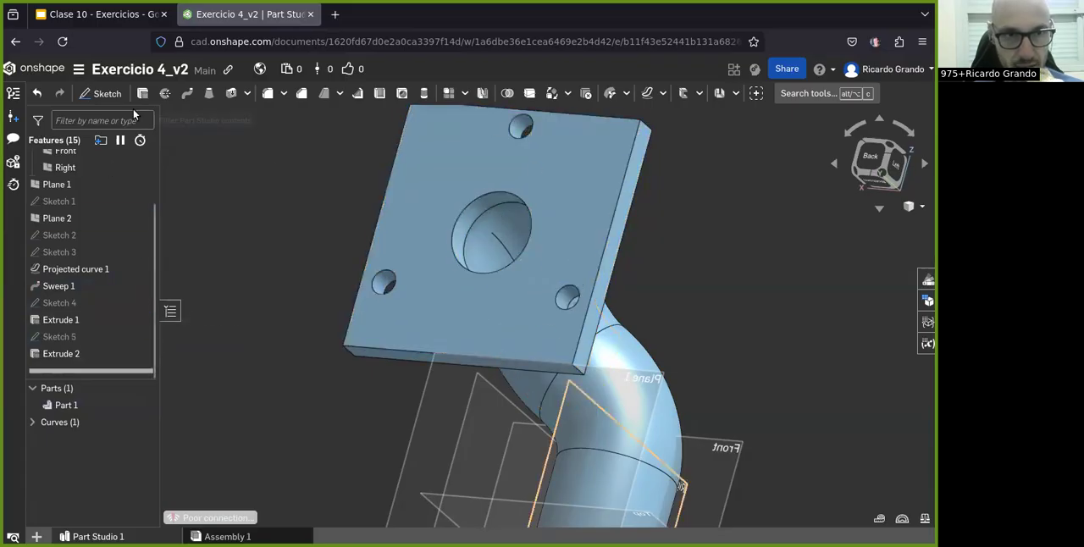
click(51, 355)
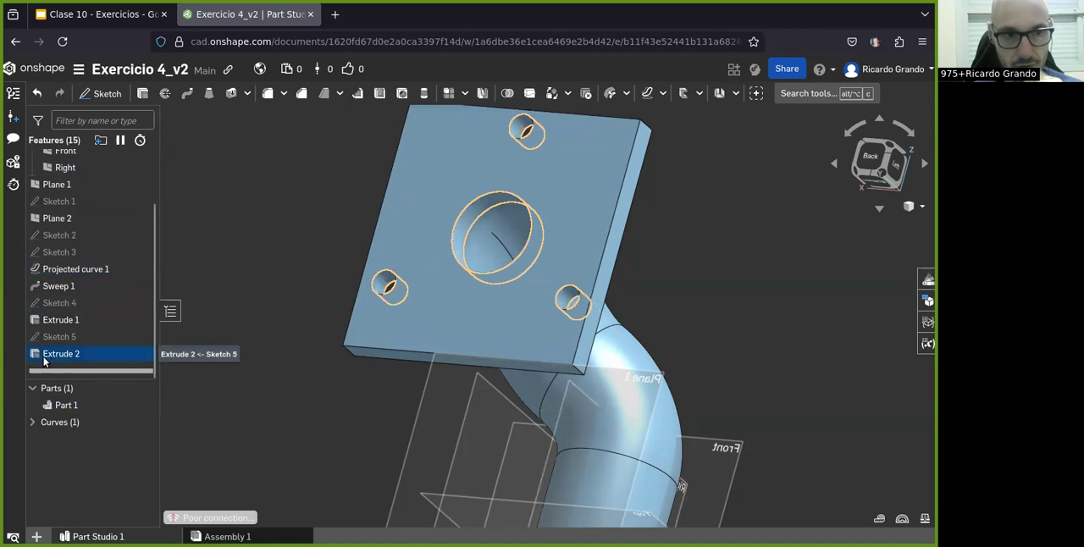
double_click(78, 356)
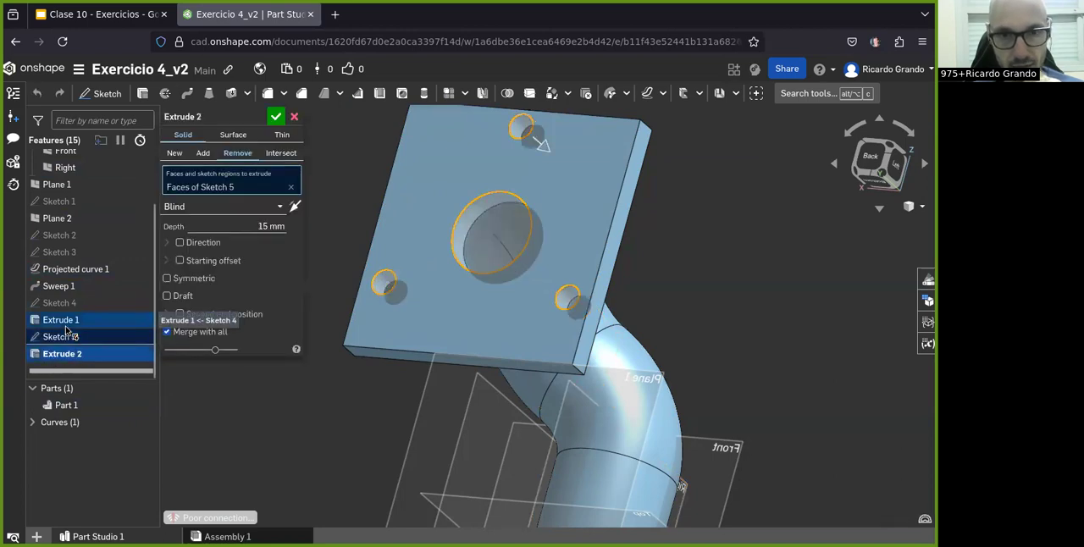
click(294, 118)
double_click(68, 320)
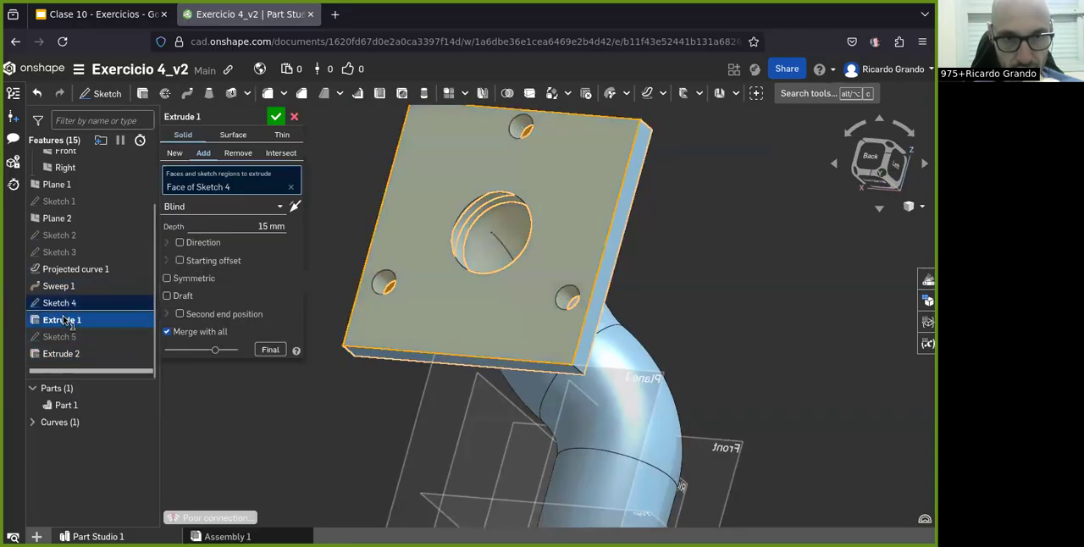
click(294, 118)
Step: Hide the reference planes and inspect the flanged pipe from several sides
scroll(370, 325, down, 3)
right_drag(370, 325, 499, 266)
scroll(499, 266, up, 3)
right_drag(337, 317, 283, 306)
scroll(283, 307, up, 5)
right_drag(414, 346, 236, 342)
scroll(438, 305, down, 8)
scroll(415, 360, up, 4)
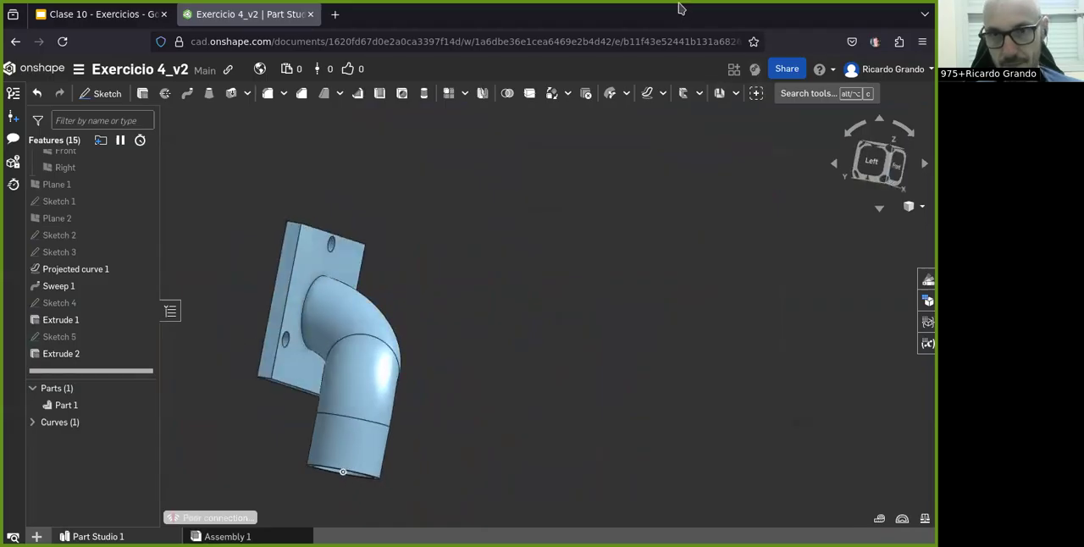